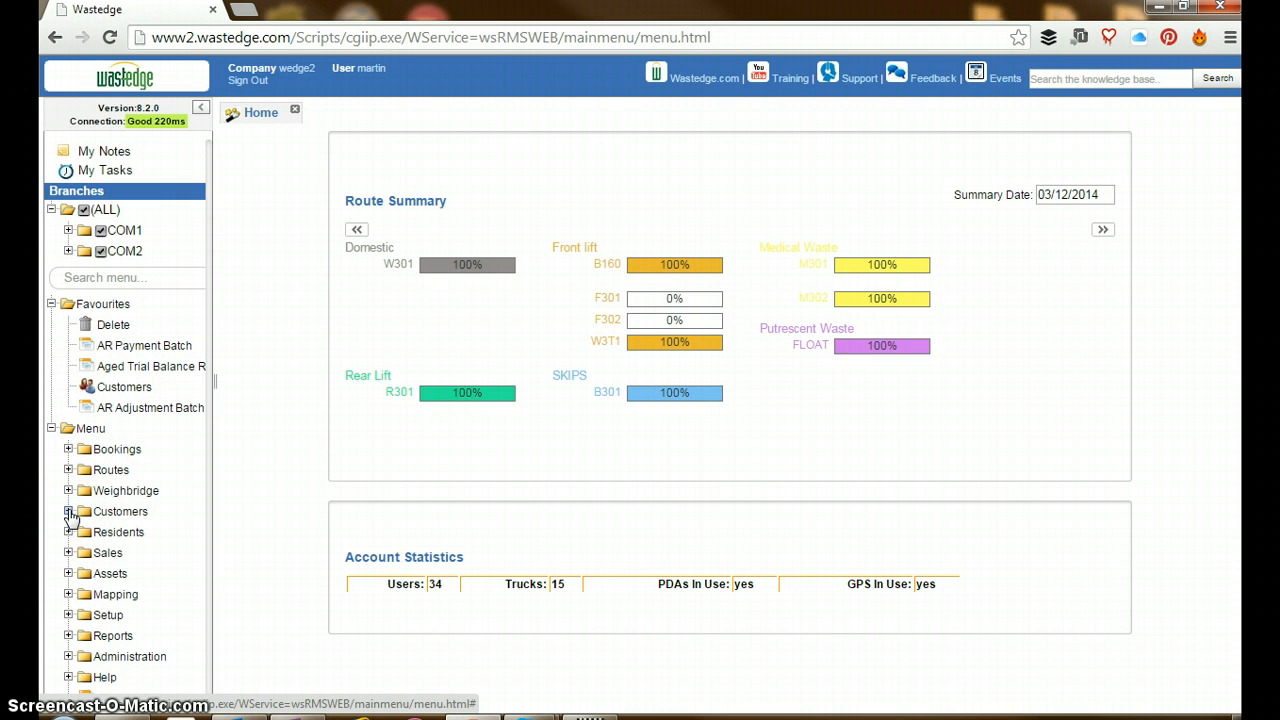
Open the AR Payment Batch list for customer accounts receivables and collapse the navigation sidebar
{"action": "left_click", "coordinate": [68, 512]}
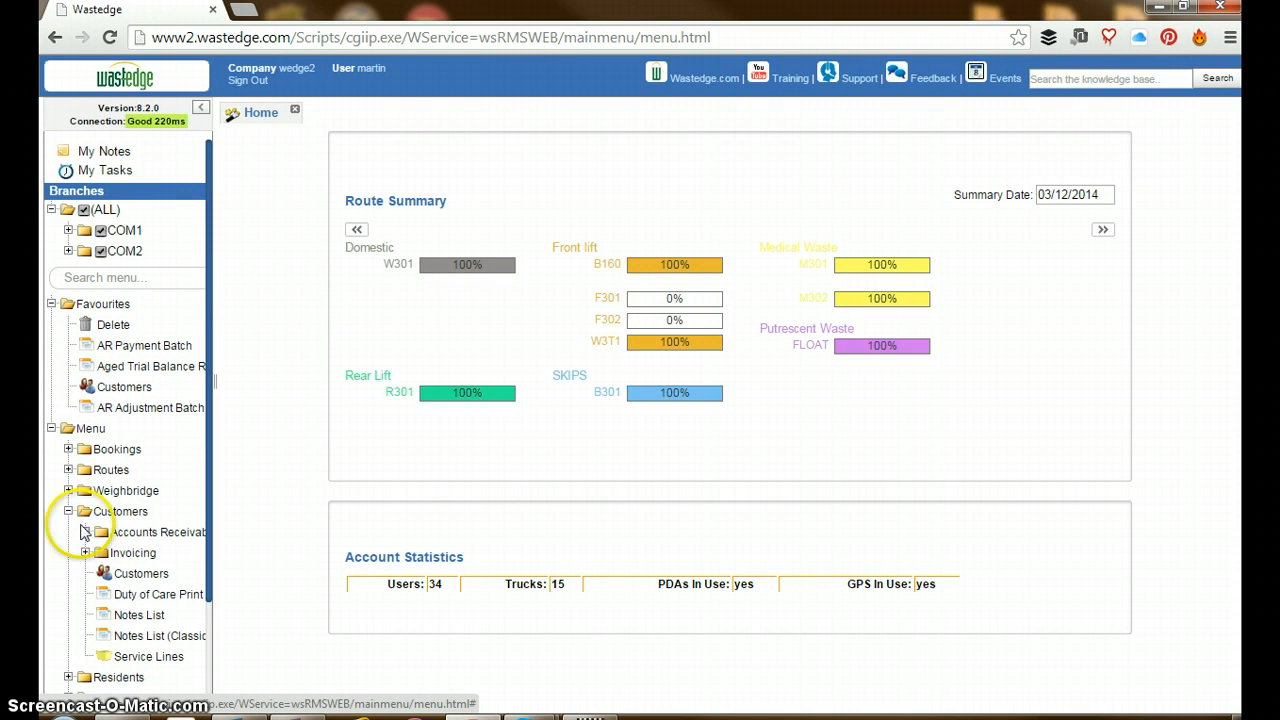
{"action": "left_click", "coordinate": [85, 532]}
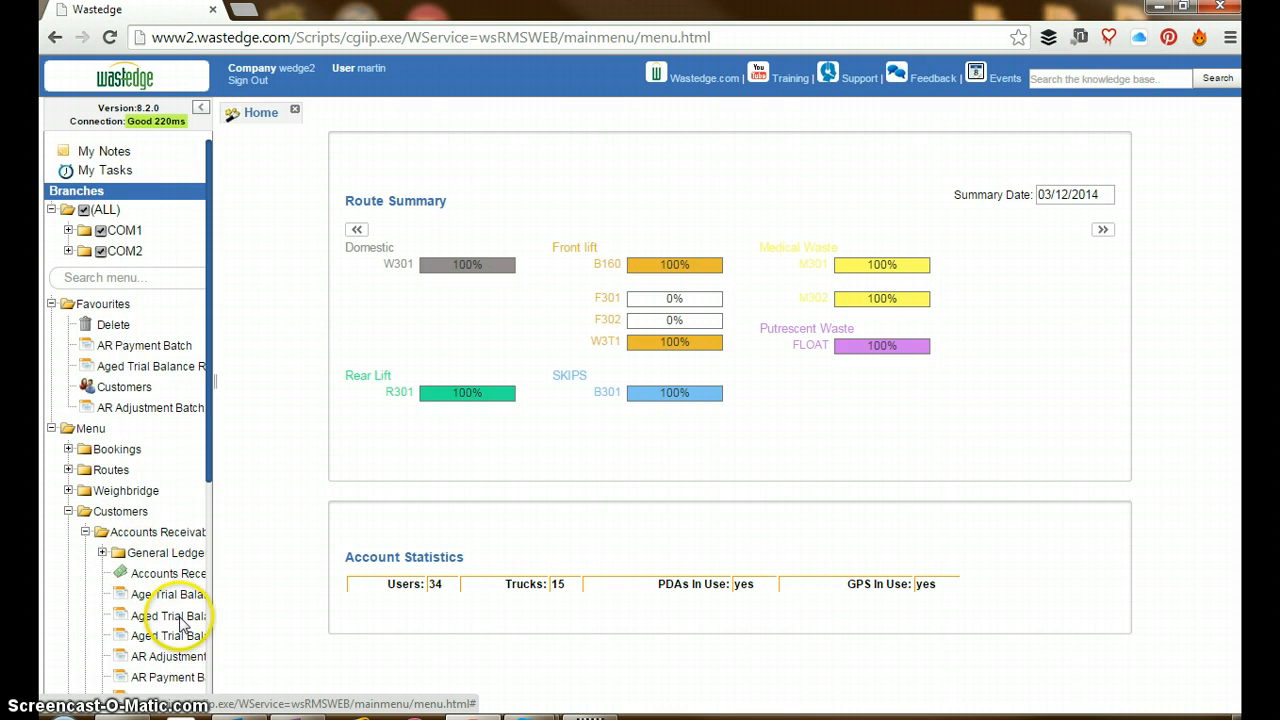
{"action": "left_click_drag", "start_coordinate": [216, 383], "coordinate": [284, 392]}
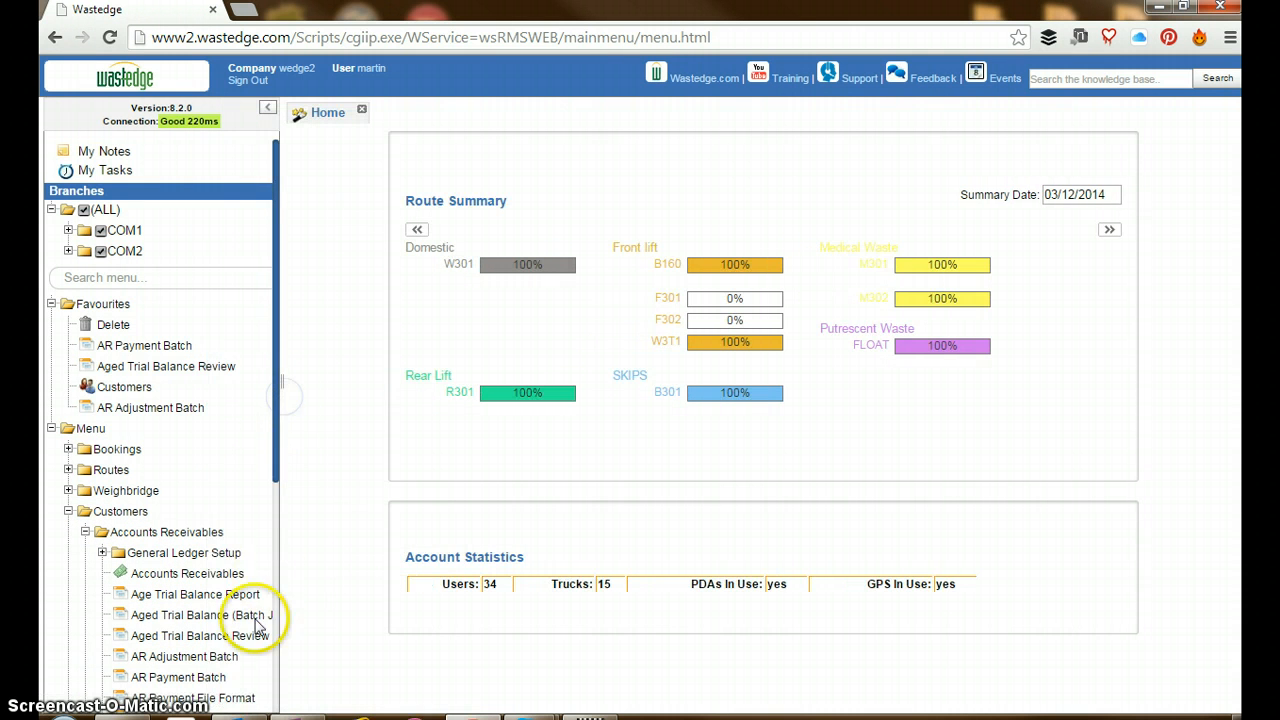
{"action": "scroll", "coordinate": [212, 668], "scroll_direction": "down", "scroll_amount": 2}
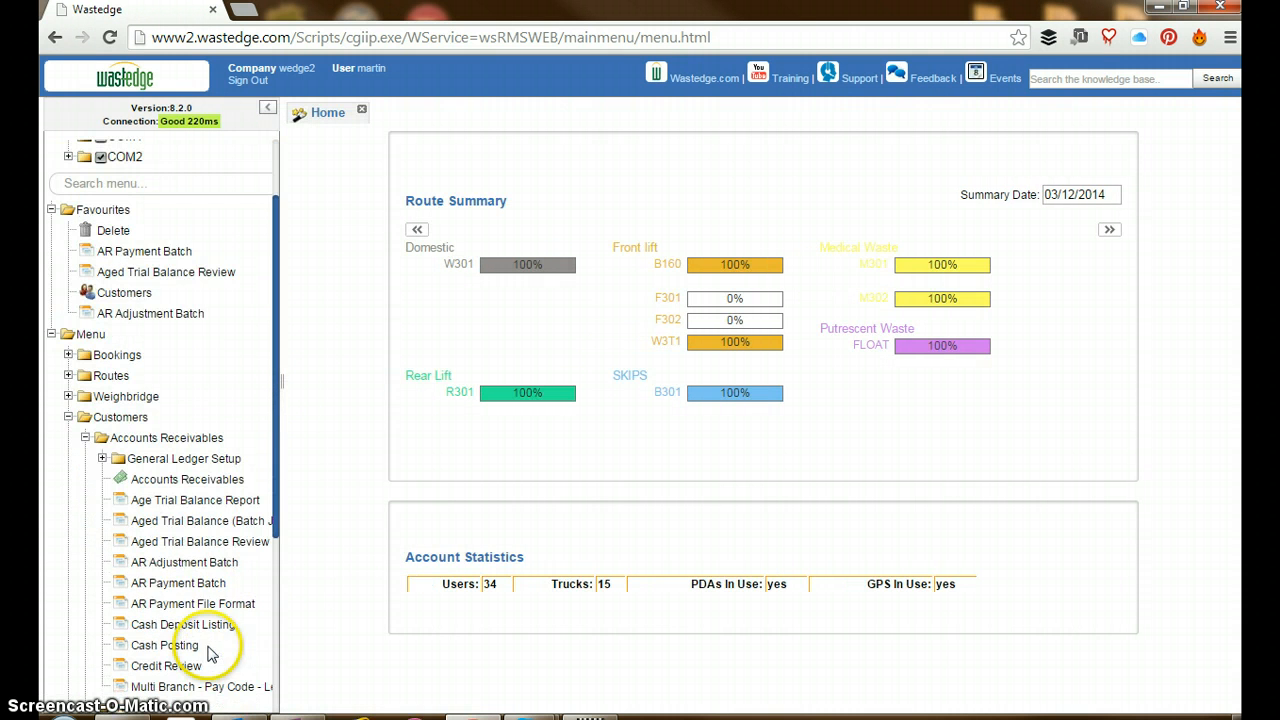
{"action": "left_click", "coordinate": [193, 590]}
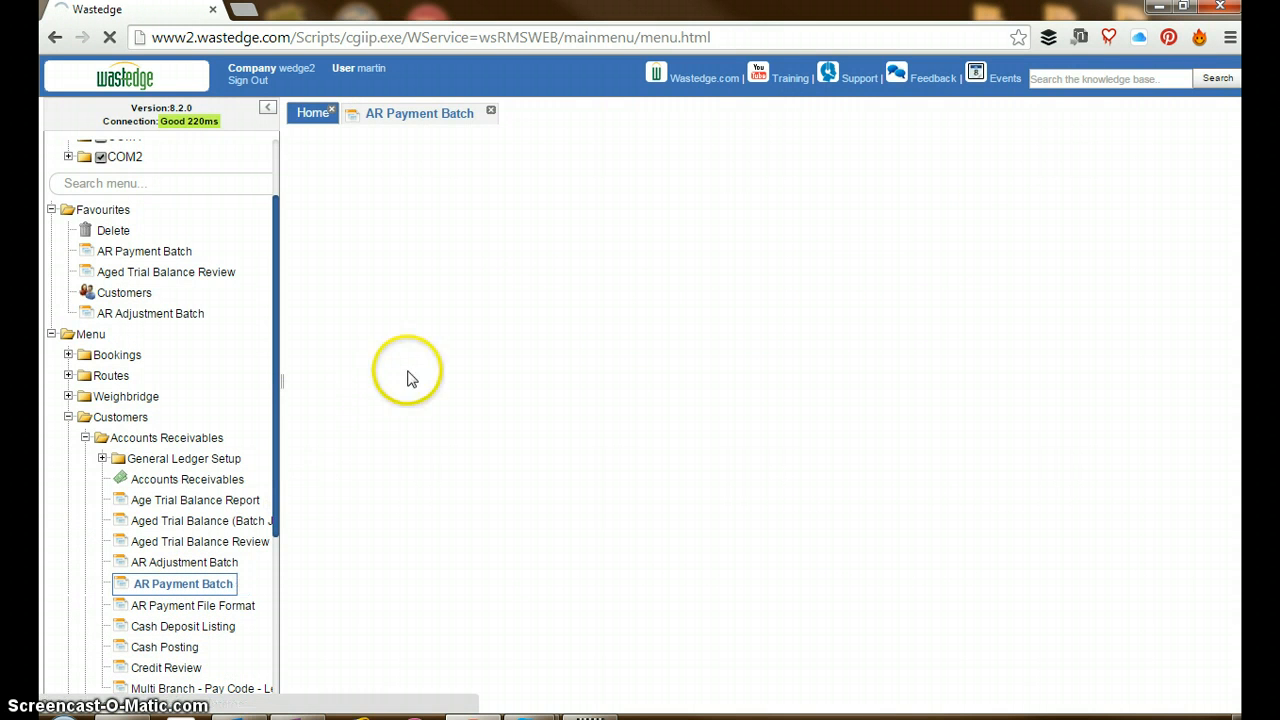
{"action": "left_click", "coordinate": [268, 108]}
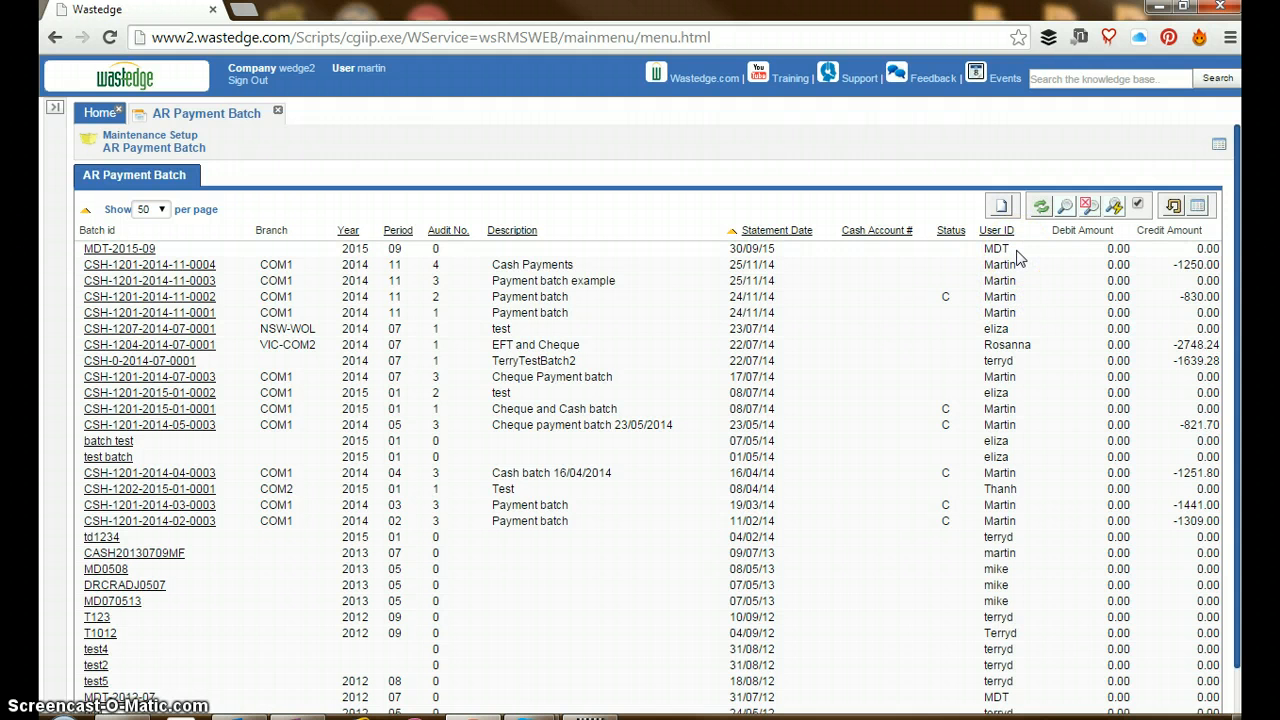
{"action": "double_click", "coordinate": [947, 296]}
{"action": "left_click_drag", "start_coordinate": [951, 296], "coordinate": [1011, 296]}
{"action": "left_click", "coordinate": [922, 314]}
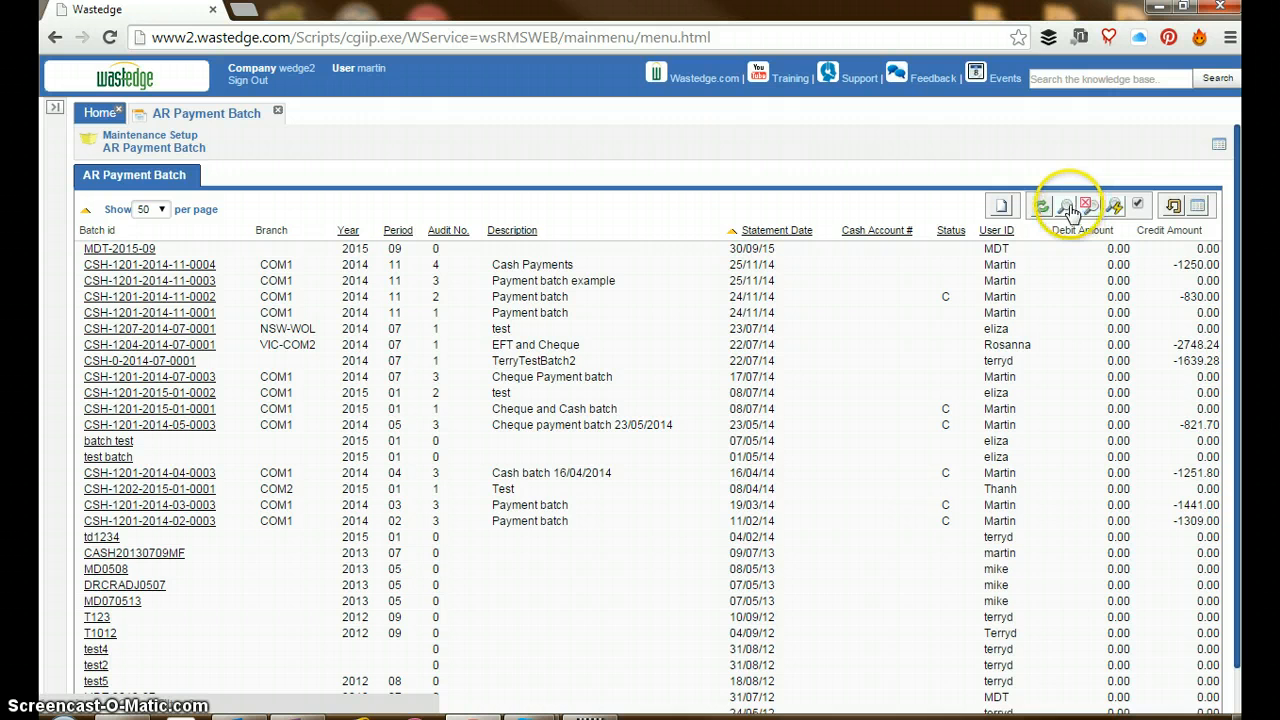
Create and save a new payment batch for branch Company - COM1 - WasteCo 1 with the description "Cash payments"
{"action": "left_click", "coordinate": [1001, 207]}
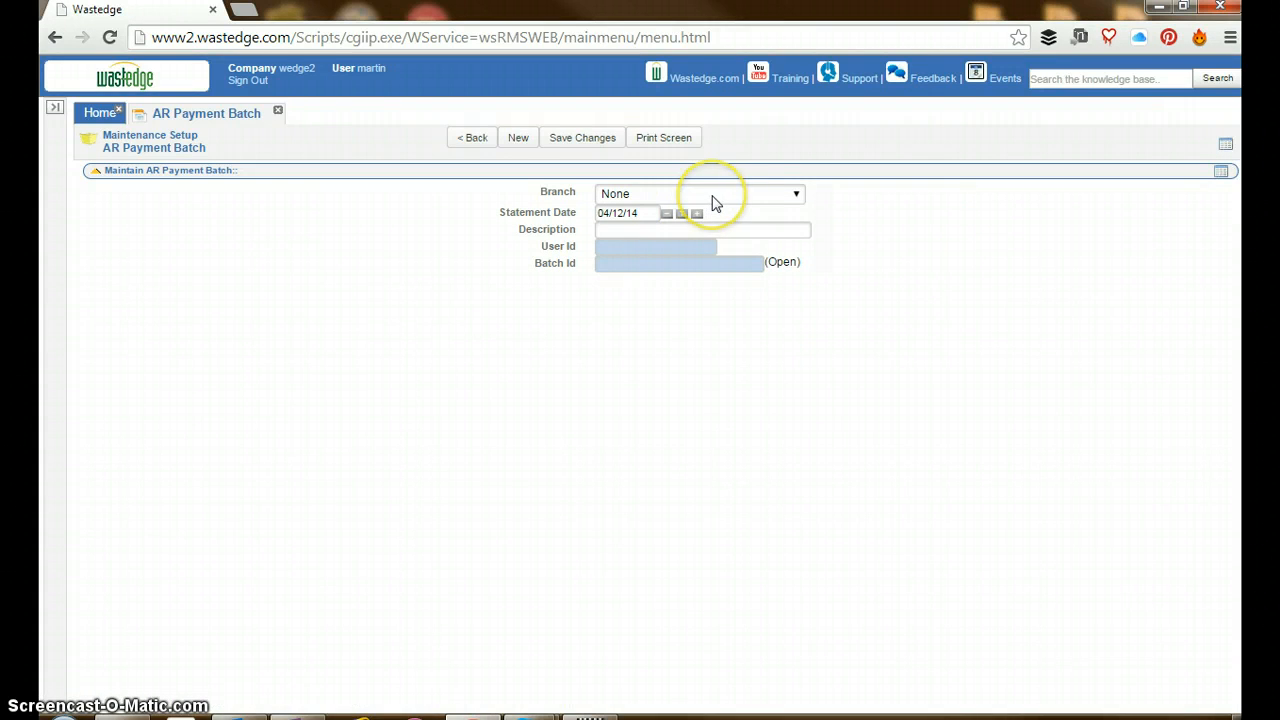
{"action": "left_click", "coordinate": [714, 195]}
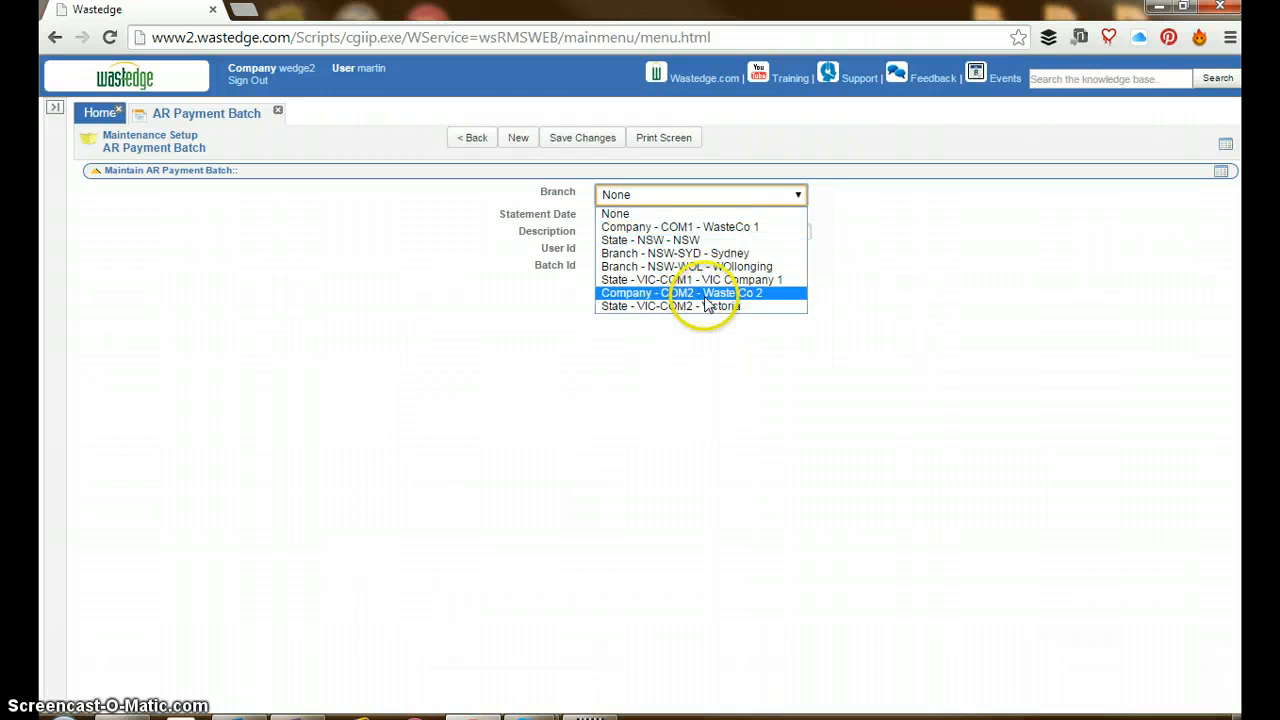
{"action": "left_click", "coordinate": [720, 228]}
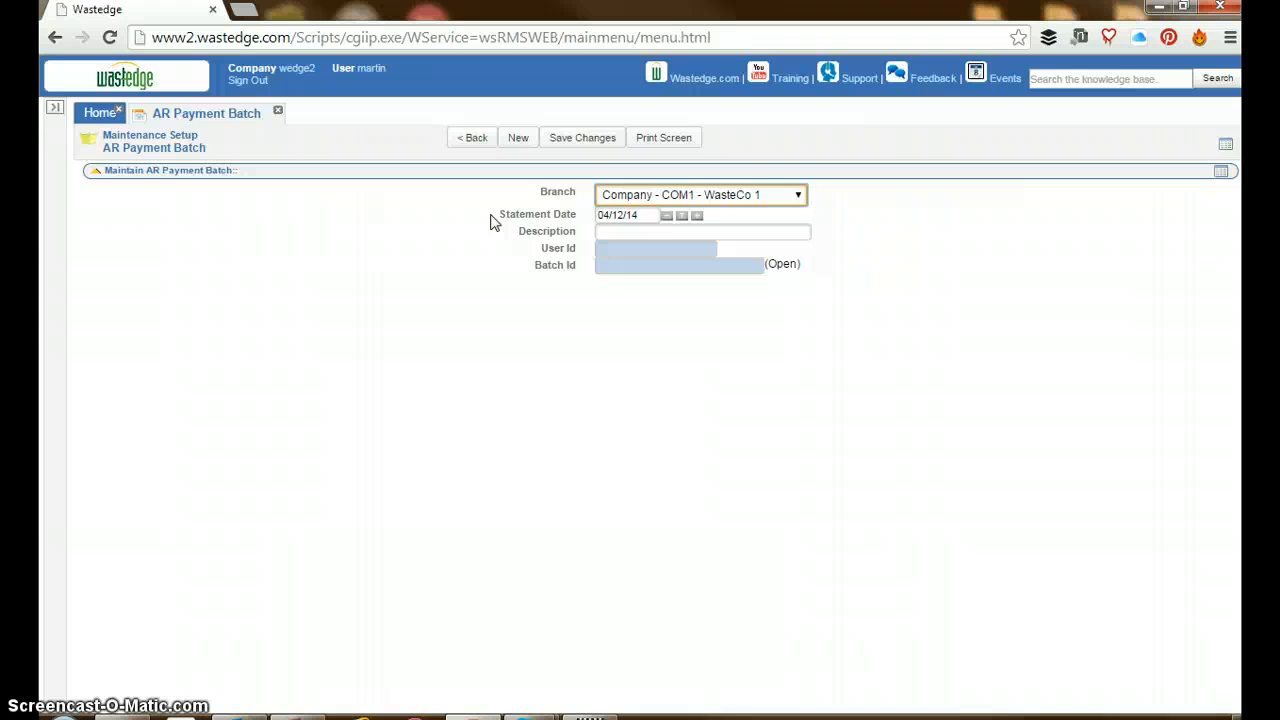
{"action": "left_click", "coordinate": [629, 231]}
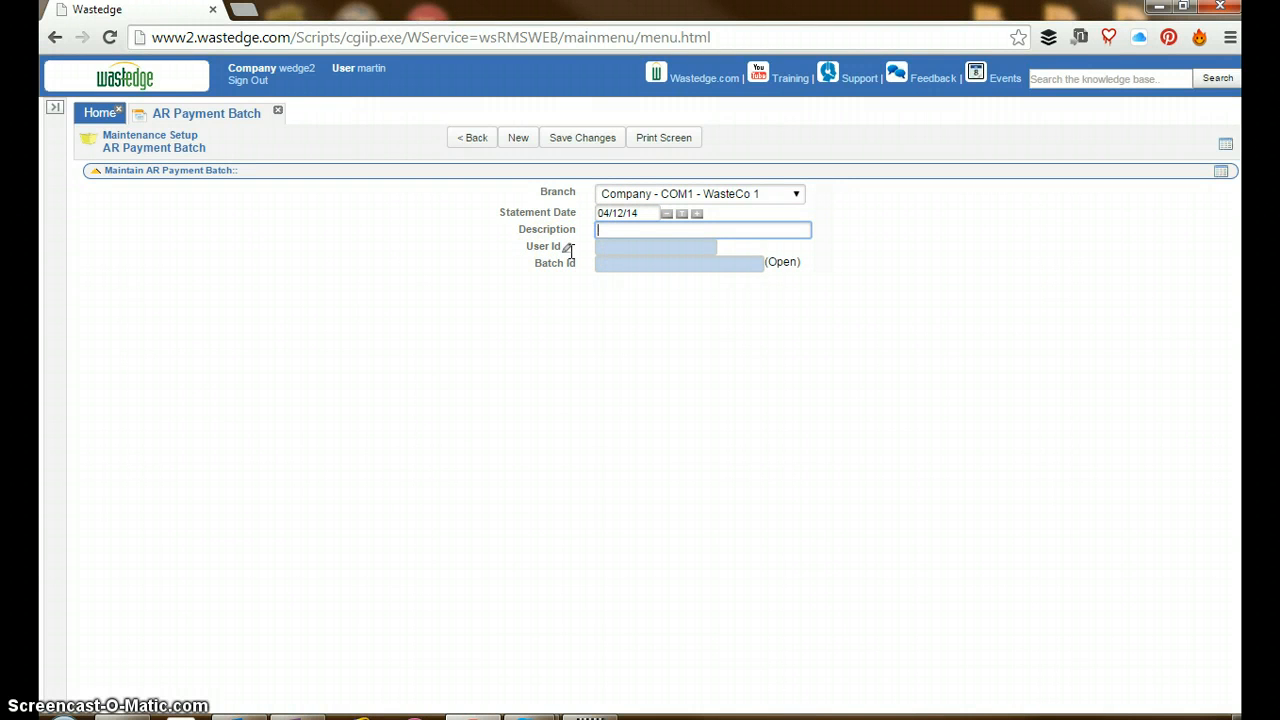
{"action": "type", "text": "Cash pa"}
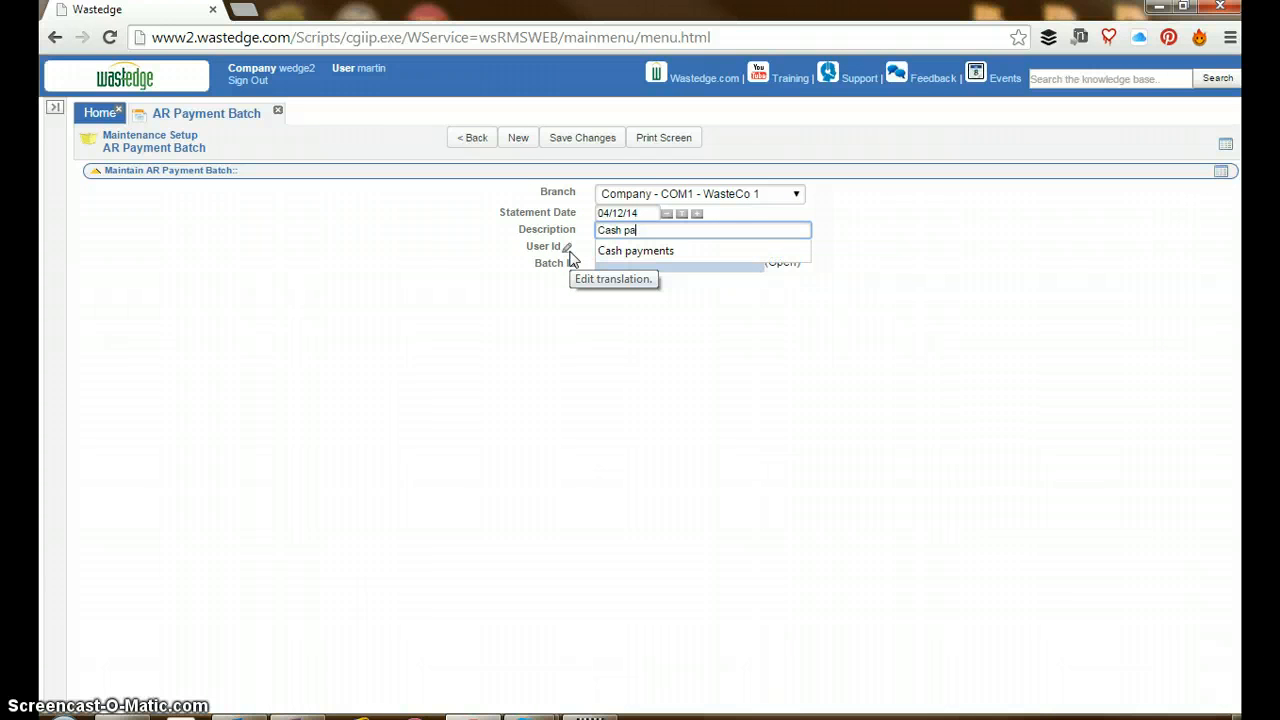
{"action": "type", "text": "yment"}
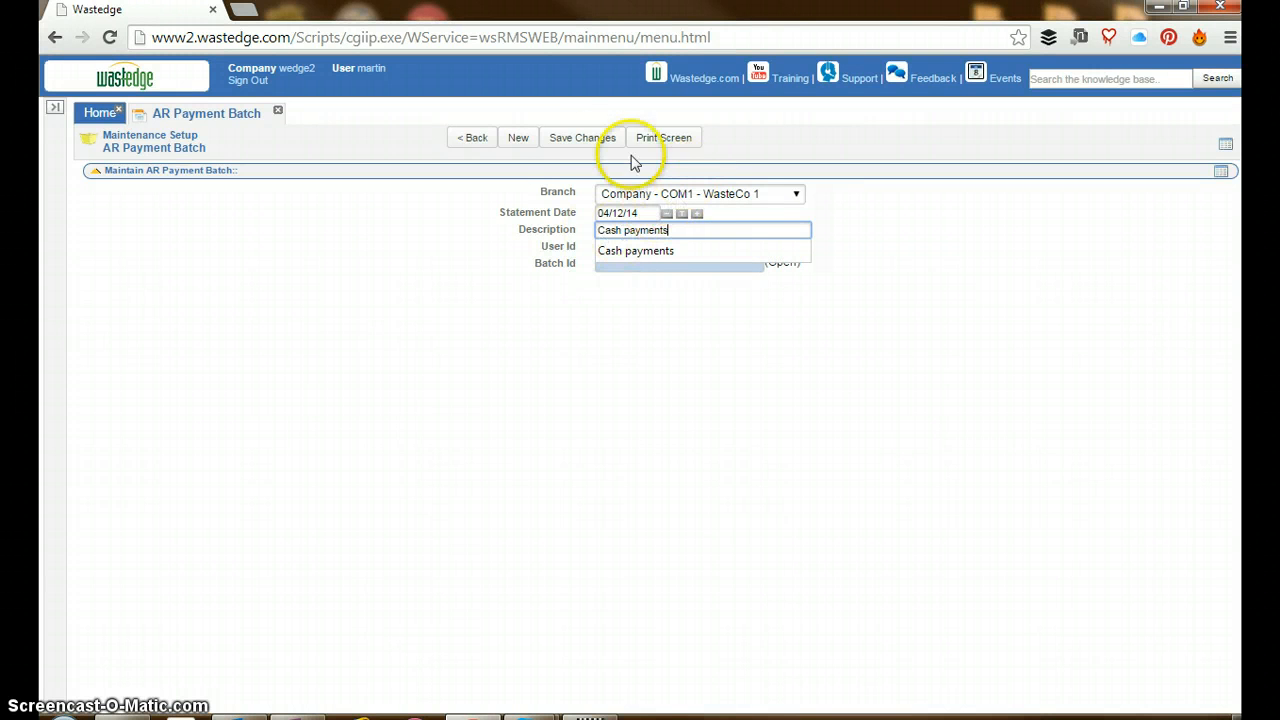
{"action": "type", "text": "s"}
{"action": "left_click", "coordinate": [572, 141]}
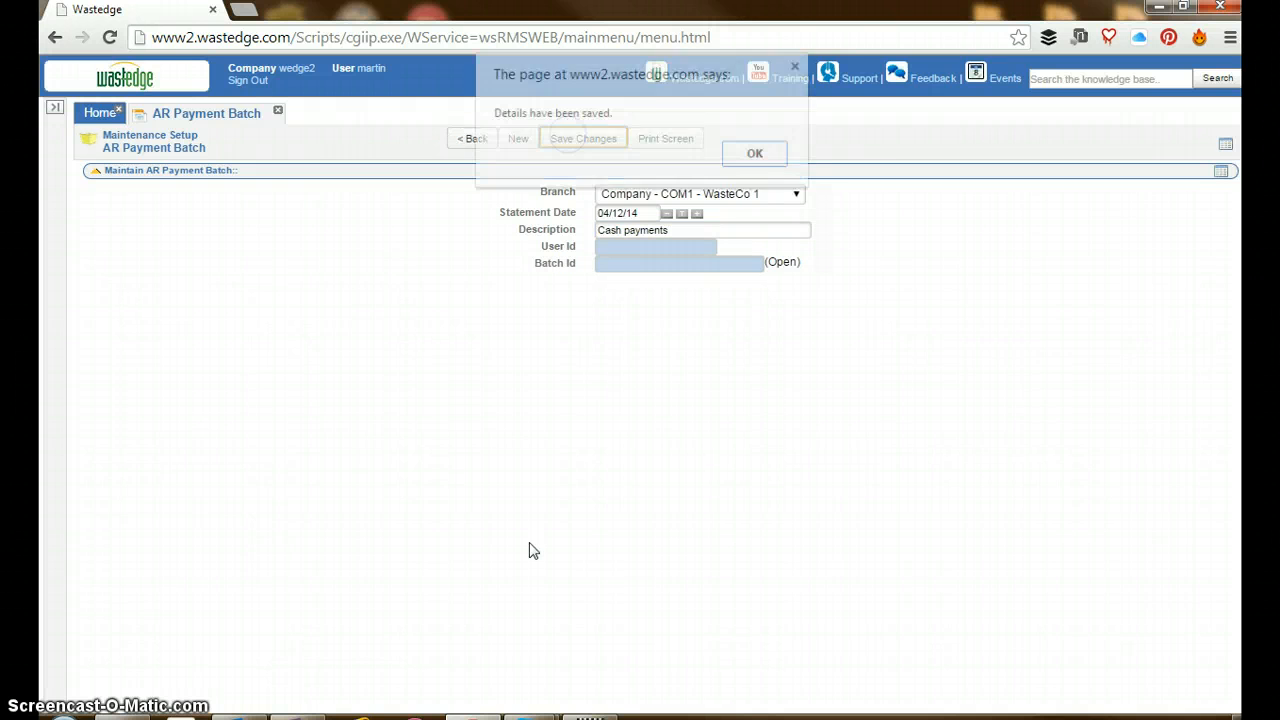
{"action": "left_click", "coordinate": [757, 158]}
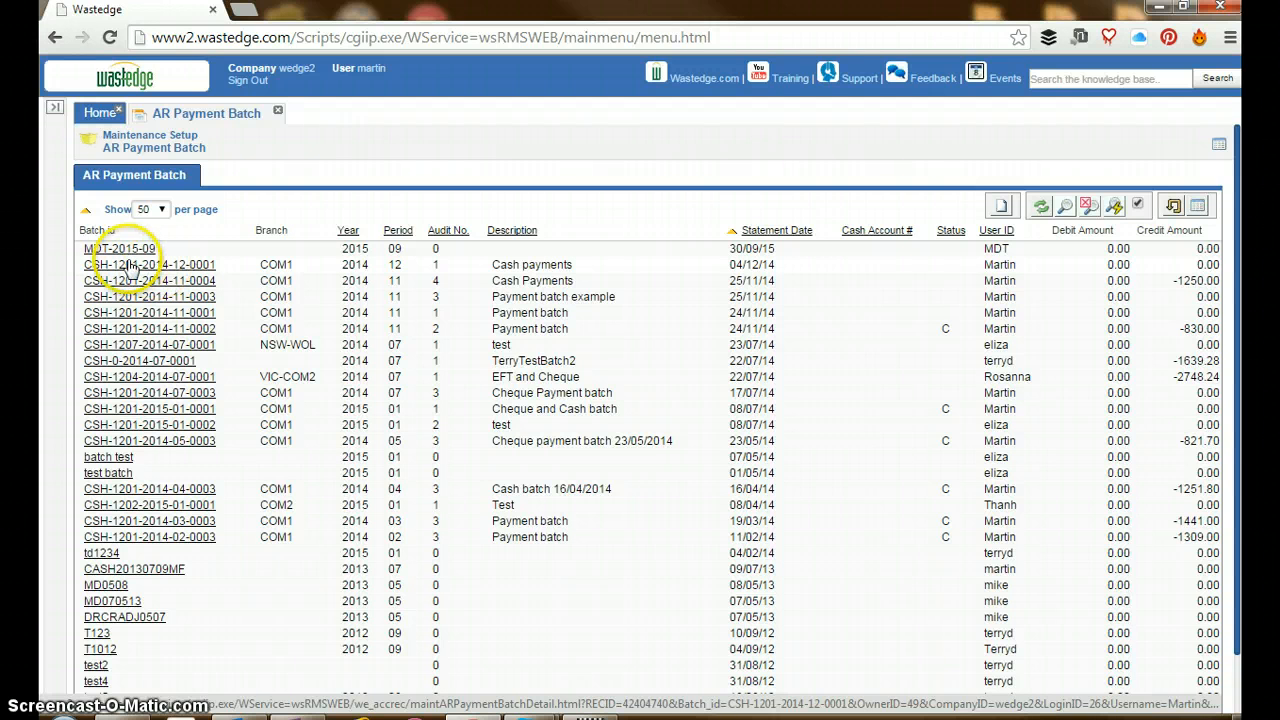
Start payment entry in the new December "Cash payments" batch and load the customer Bondi Diggers by customer number
{"action": "left_click", "coordinate": [180, 266]}
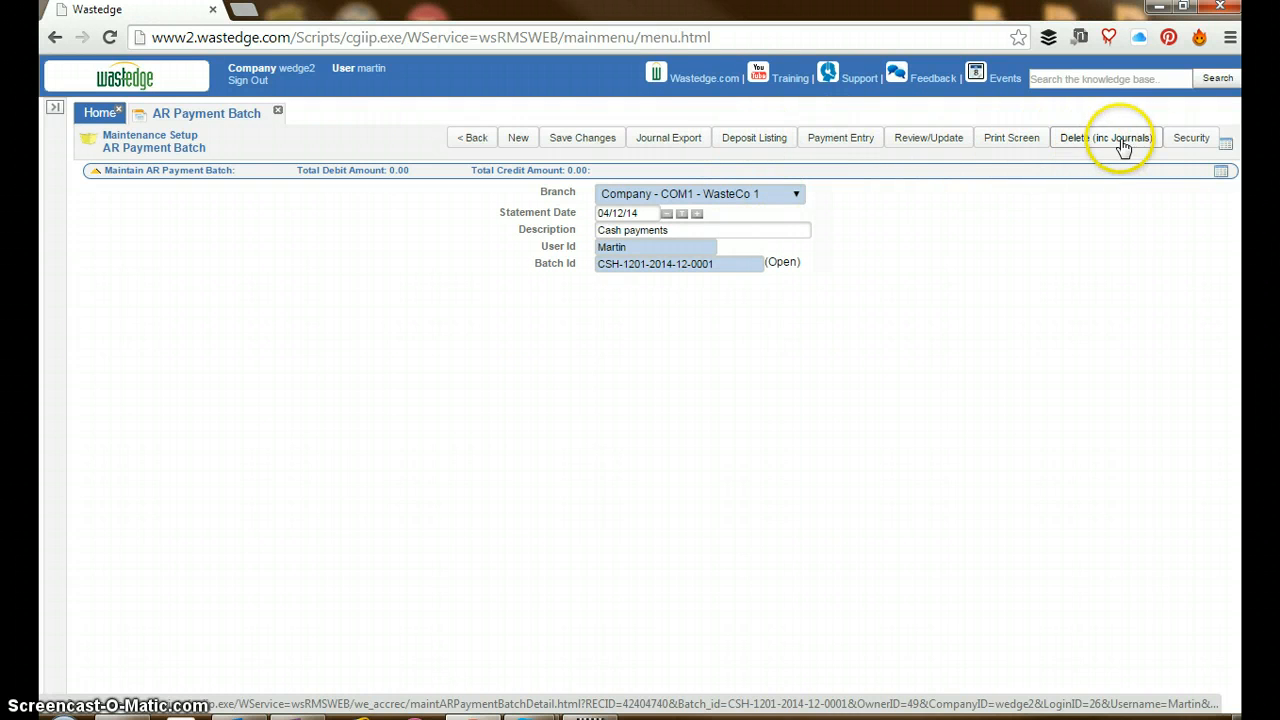
{"action": "left_click", "coordinate": [822, 140]}
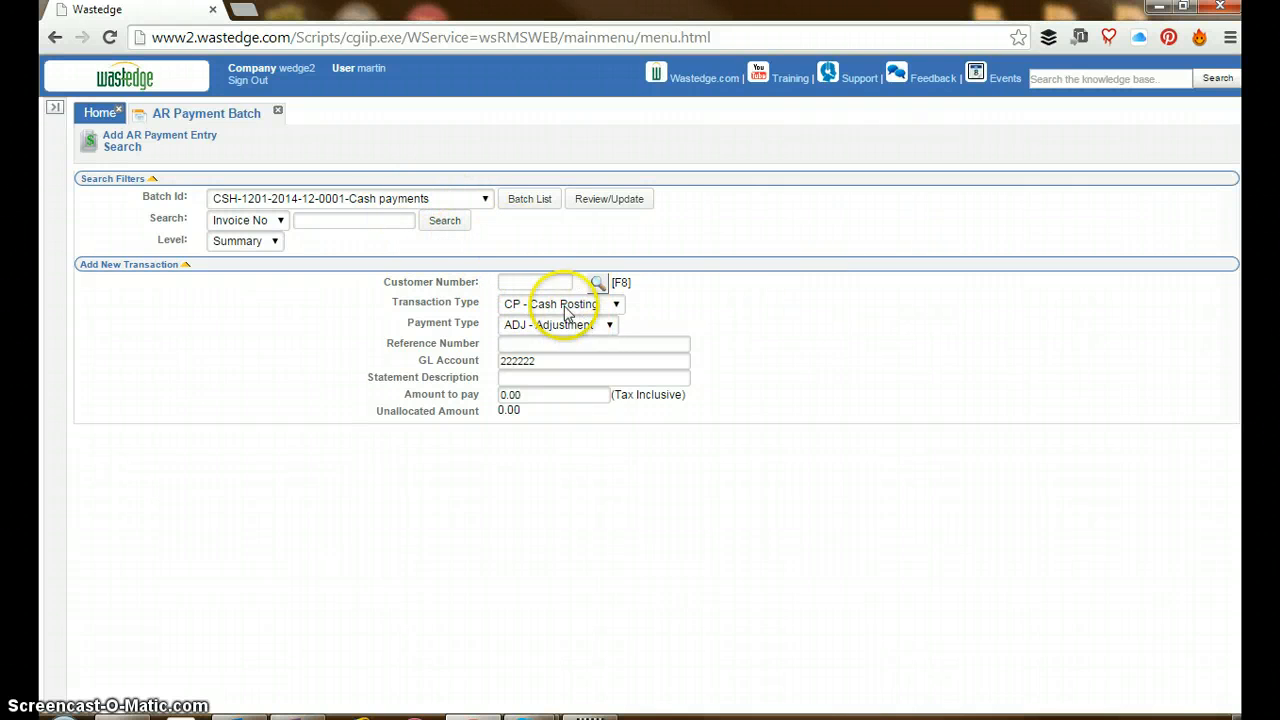
{"action": "left_click", "coordinate": [543, 281]}
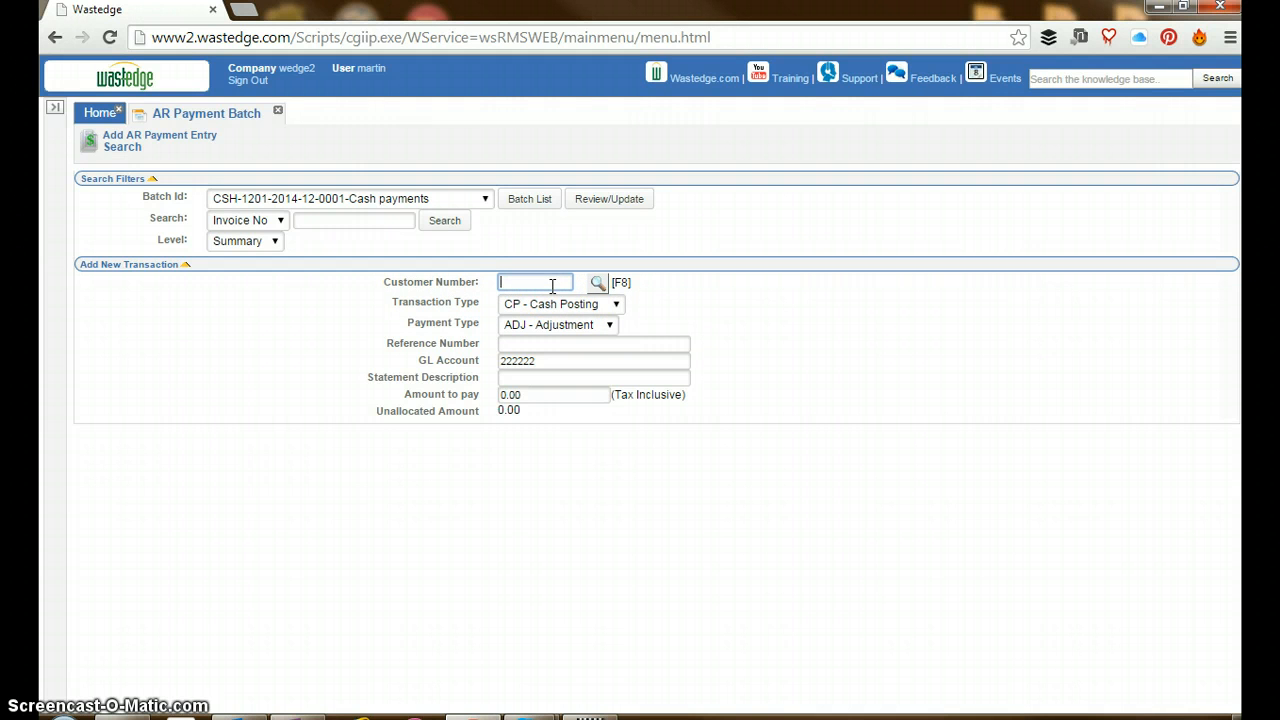
{"action": "type", "text": "2"}
{"action": "key", "text": "Tab"}
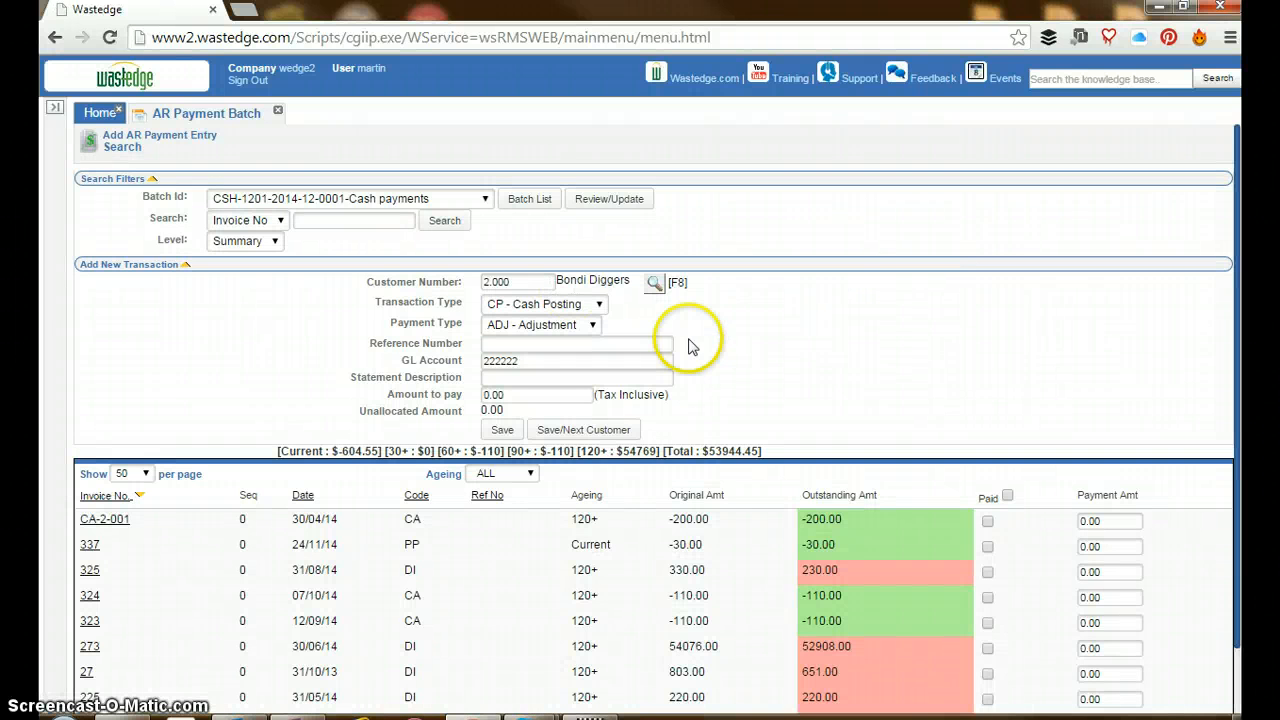
Set the transaction's payment type to Cash and its reference number to 7756575
{"action": "scroll", "coordinate": [770, 358], "scroll_direction": "down", "scroll_amount": 2}
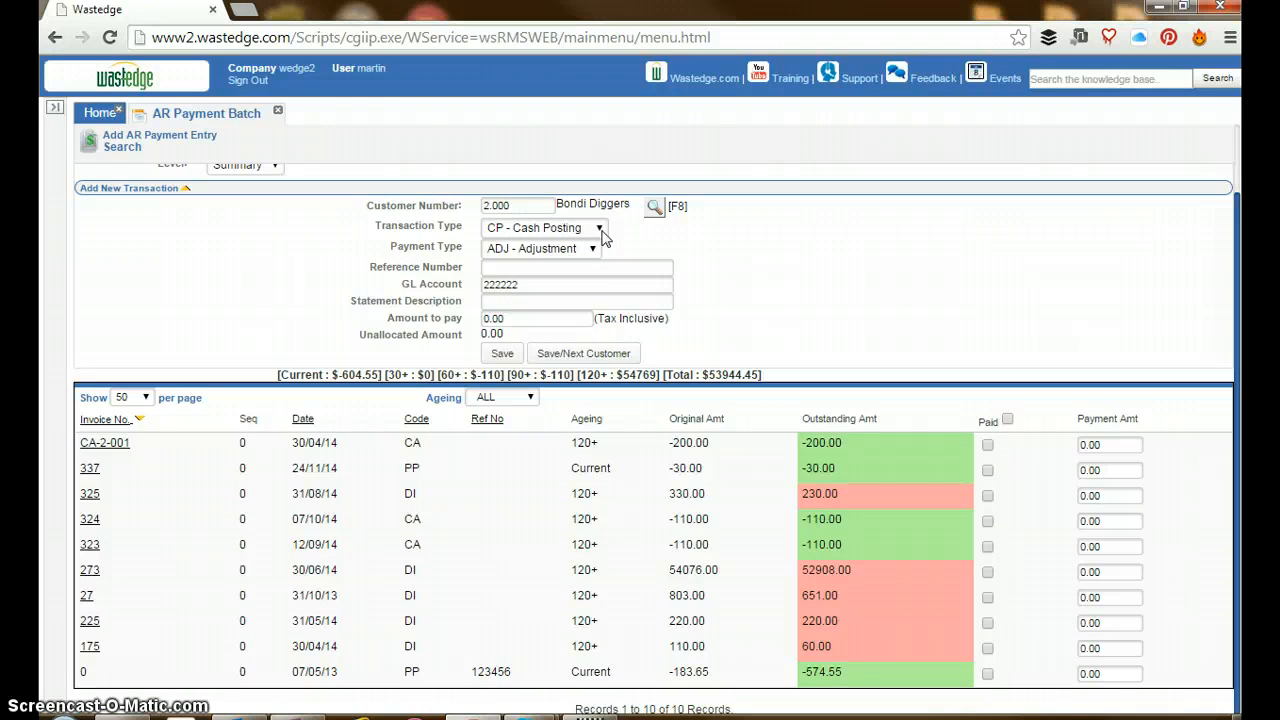
{"action": "left_click", "coordinate": [591, 248]}
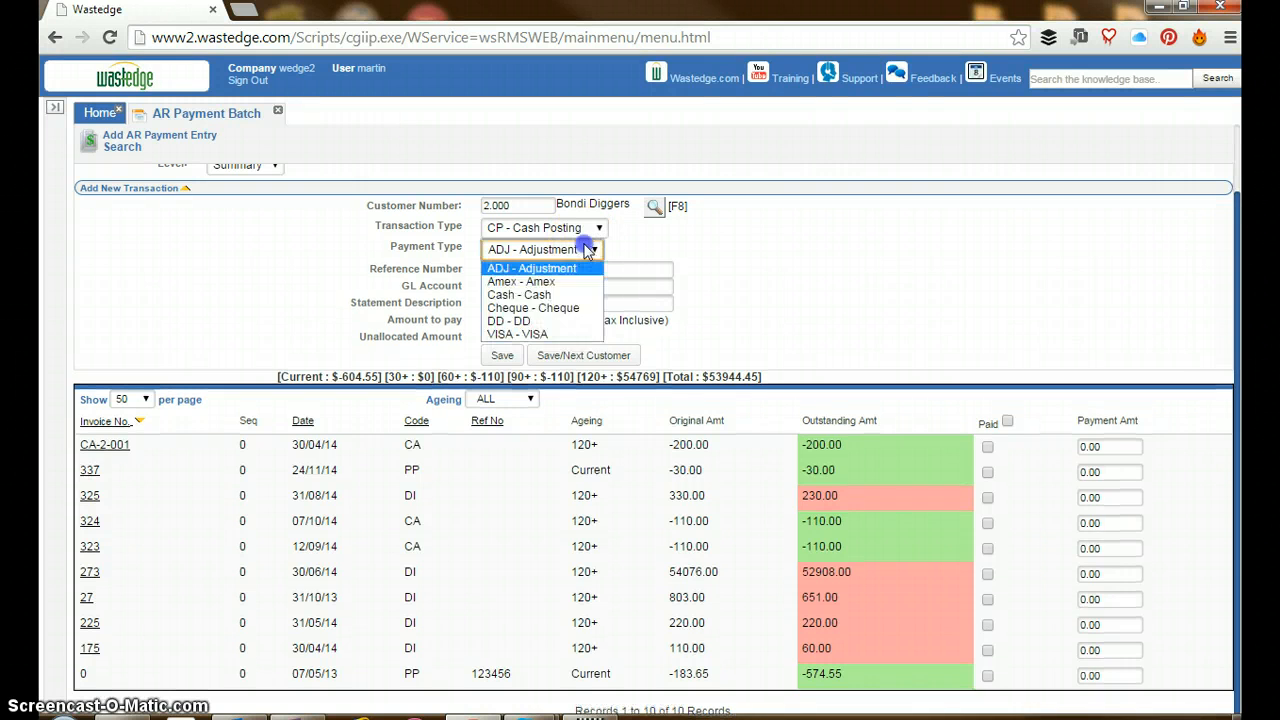
{"action": "left_click", "coordinate": [561, 296]}
{"action": "left_click", "coordinate": [527, 268]}
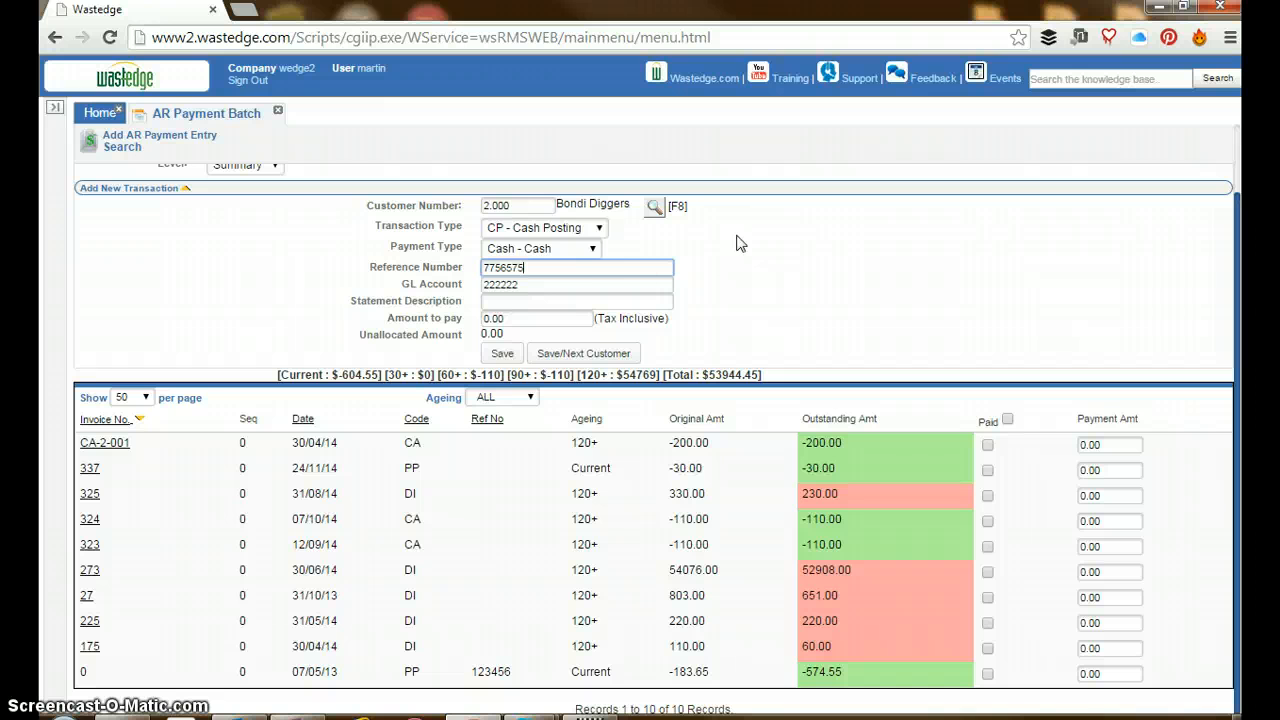
{"action": "key", "text": "Tab"}
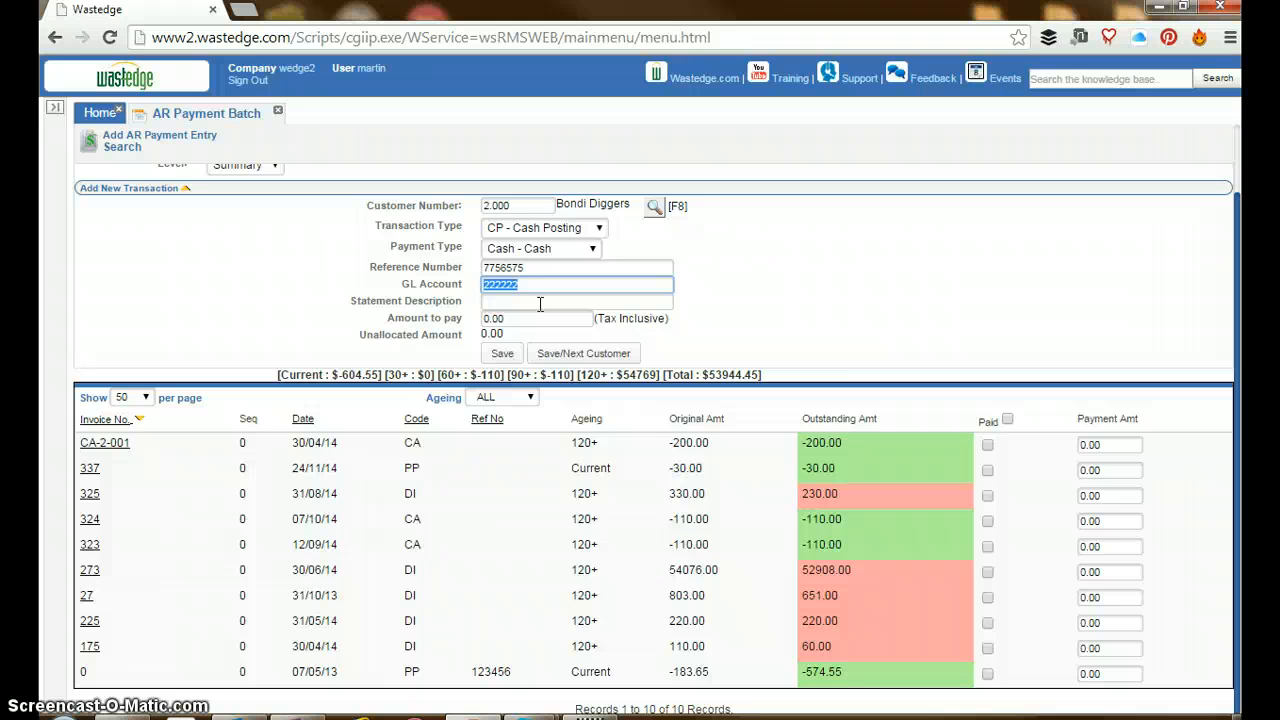
Enter the statement description "Payment received - Thank you" and set the amount to pay to 651
{"action": "left_click", "coordinate": [540, 303]}
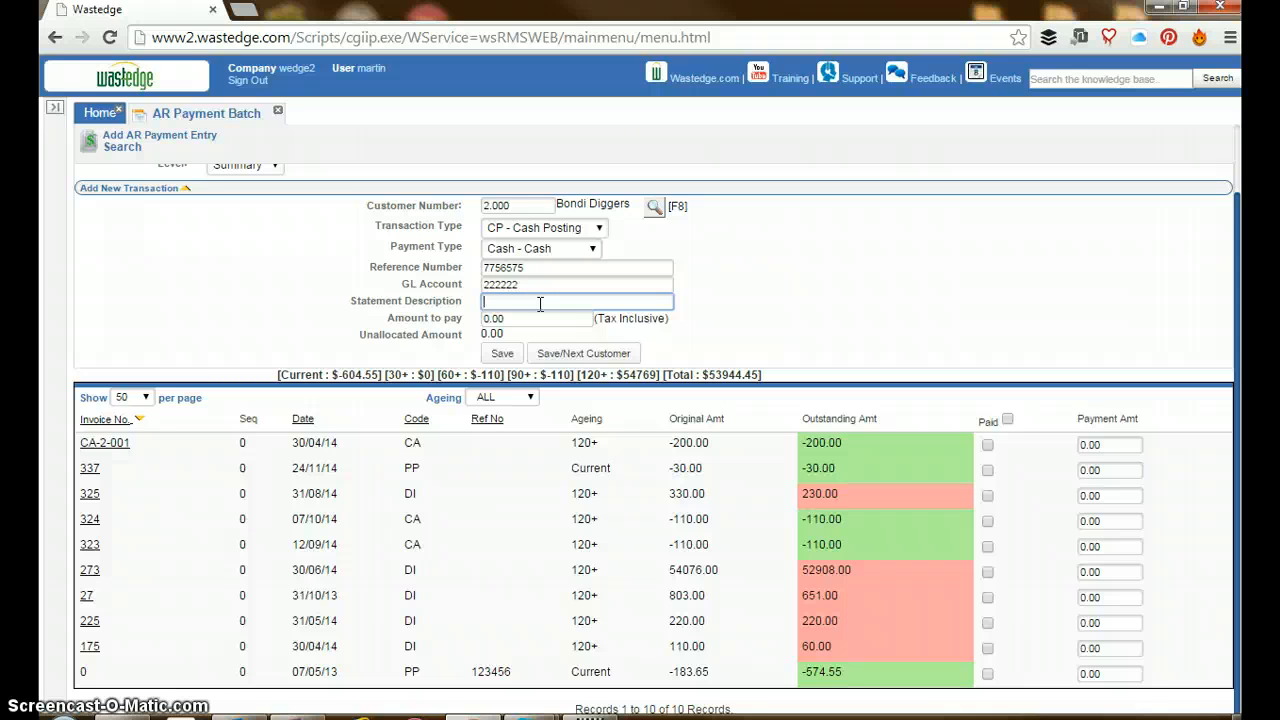
{"action": "type", "text": "Payment"}
{"action": "key", "text": "Down"}
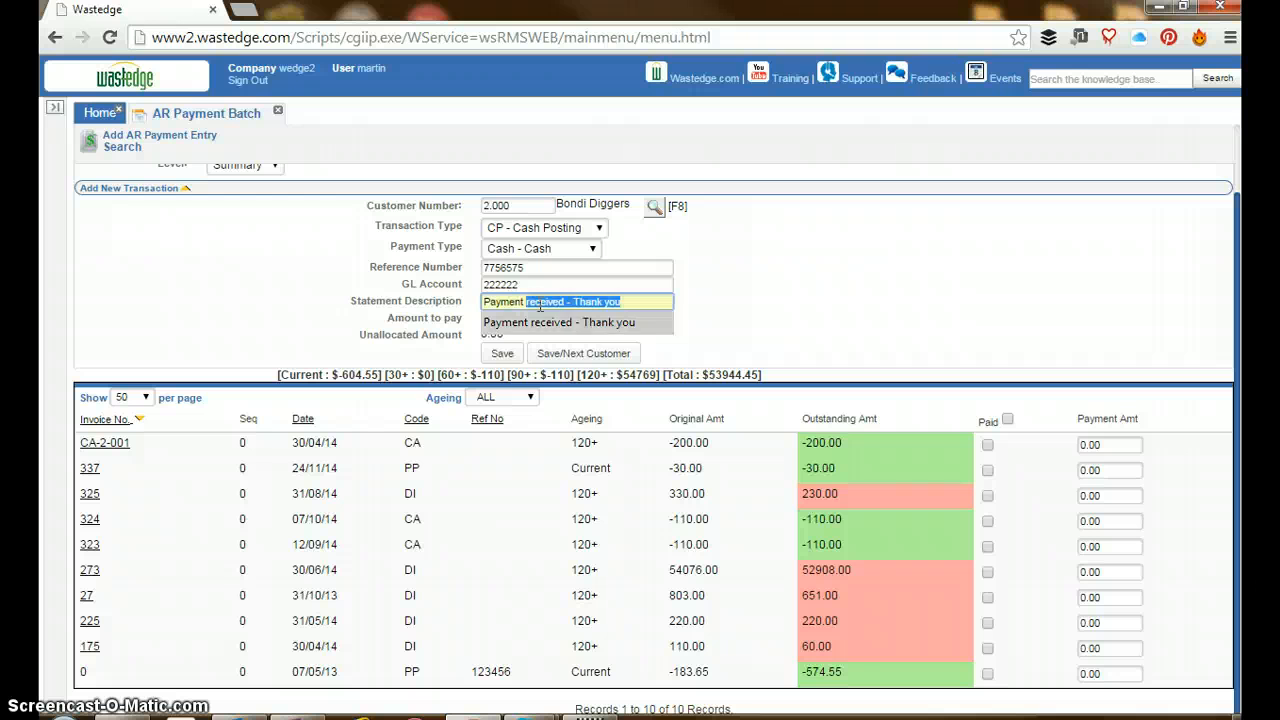
{"action": "key", "text": "Tab"}
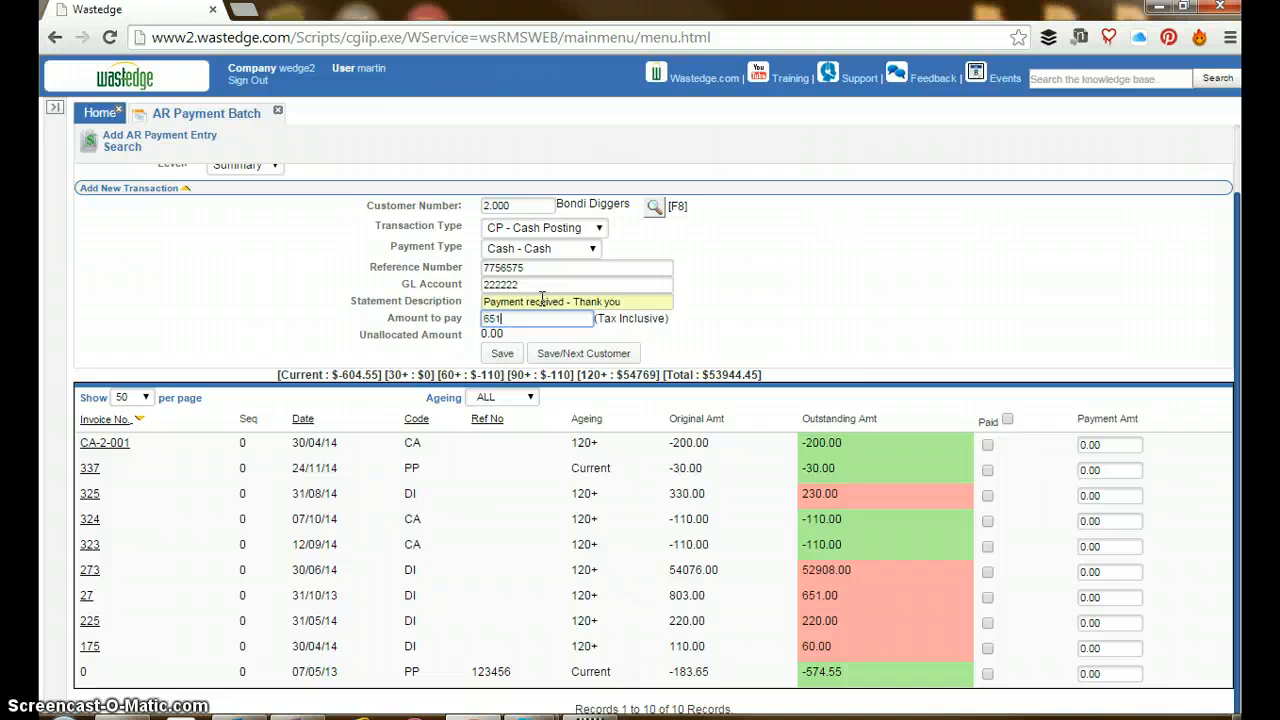
{"action": "key", "text": "Tab"}
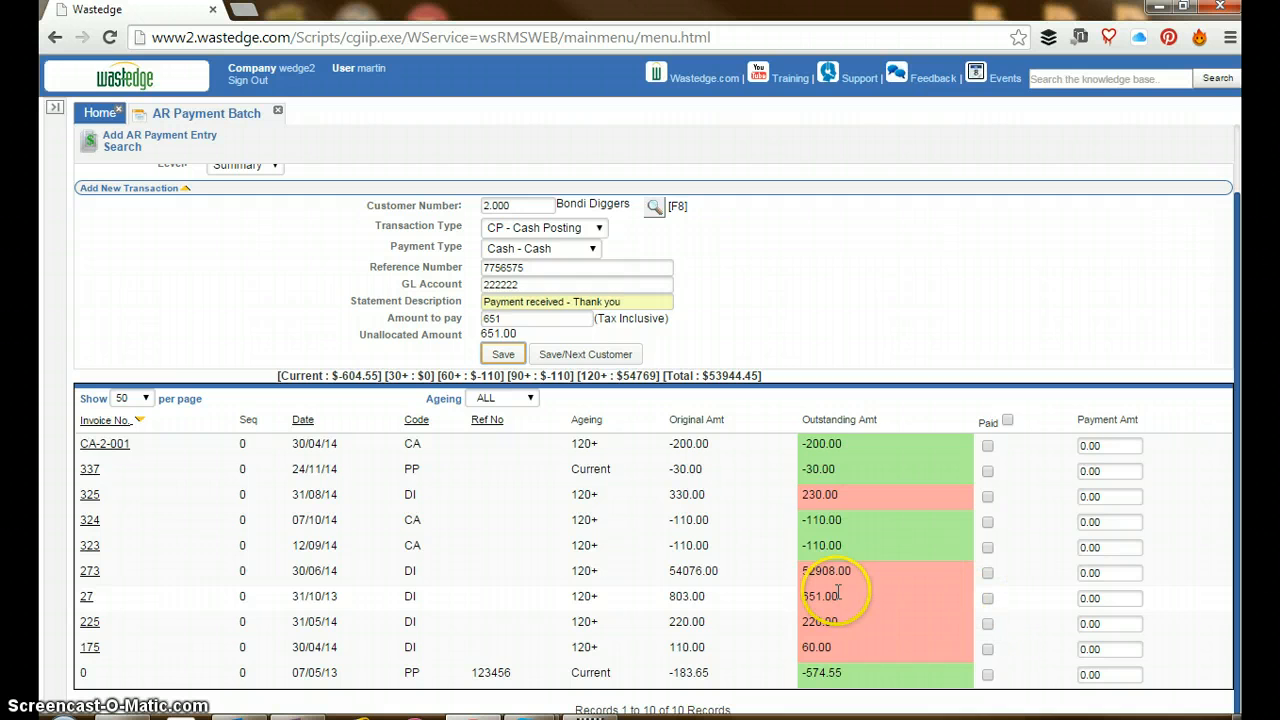
Allocate the payment to invoice 27 by marking it as paid, and save the transaction
{"action": "left_click", "coordinate": [988, 599]}
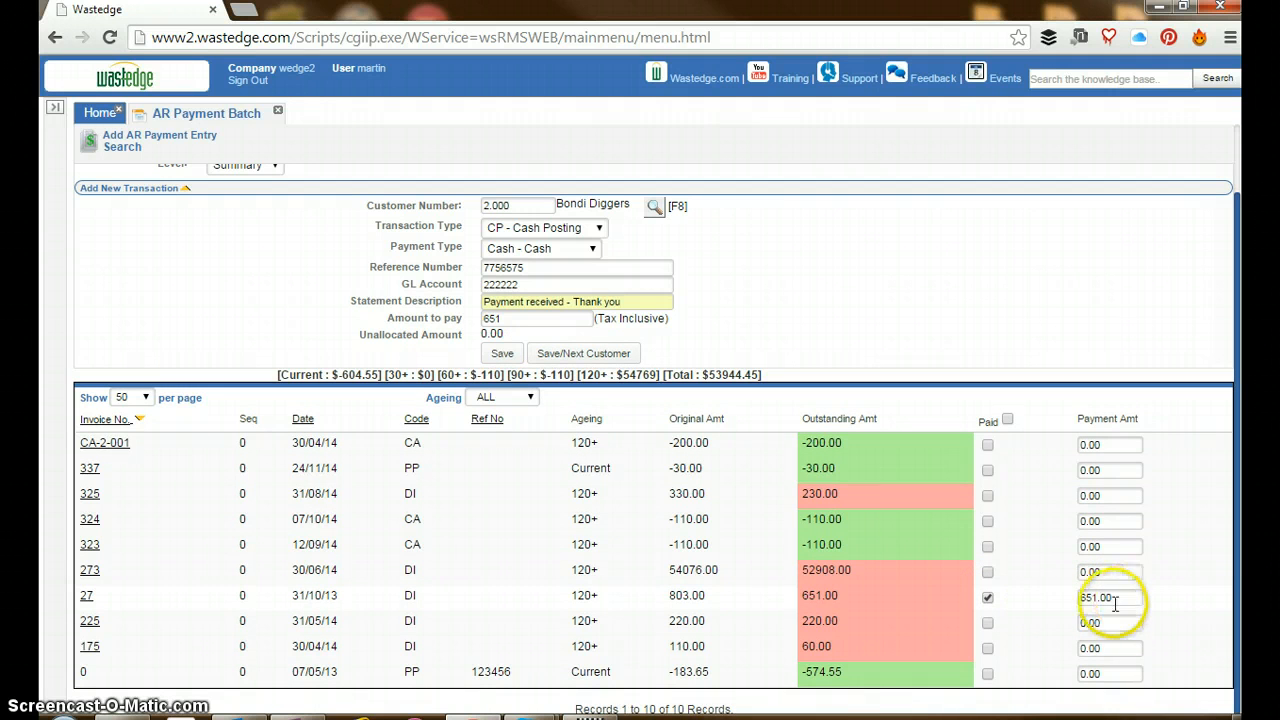
{"action": "left_click", "coordinate": [502, 355]}
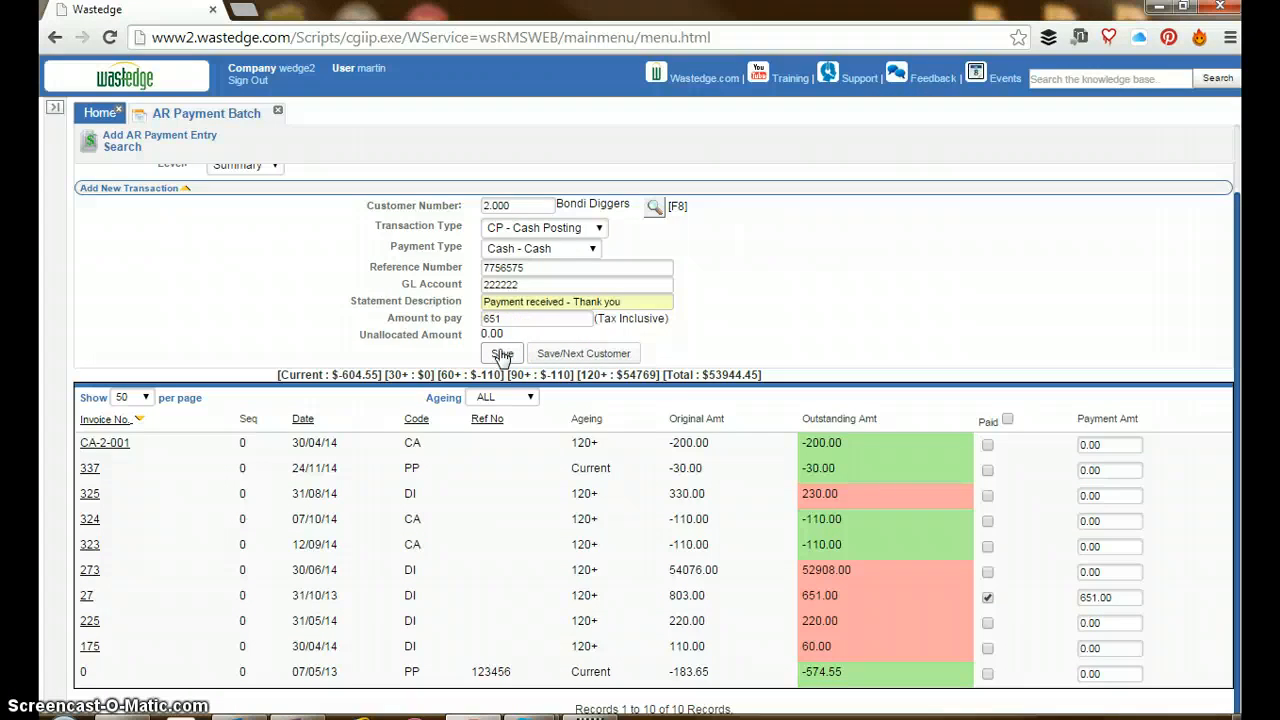
{"action": "left_click", "coordinate": [502, 355]}
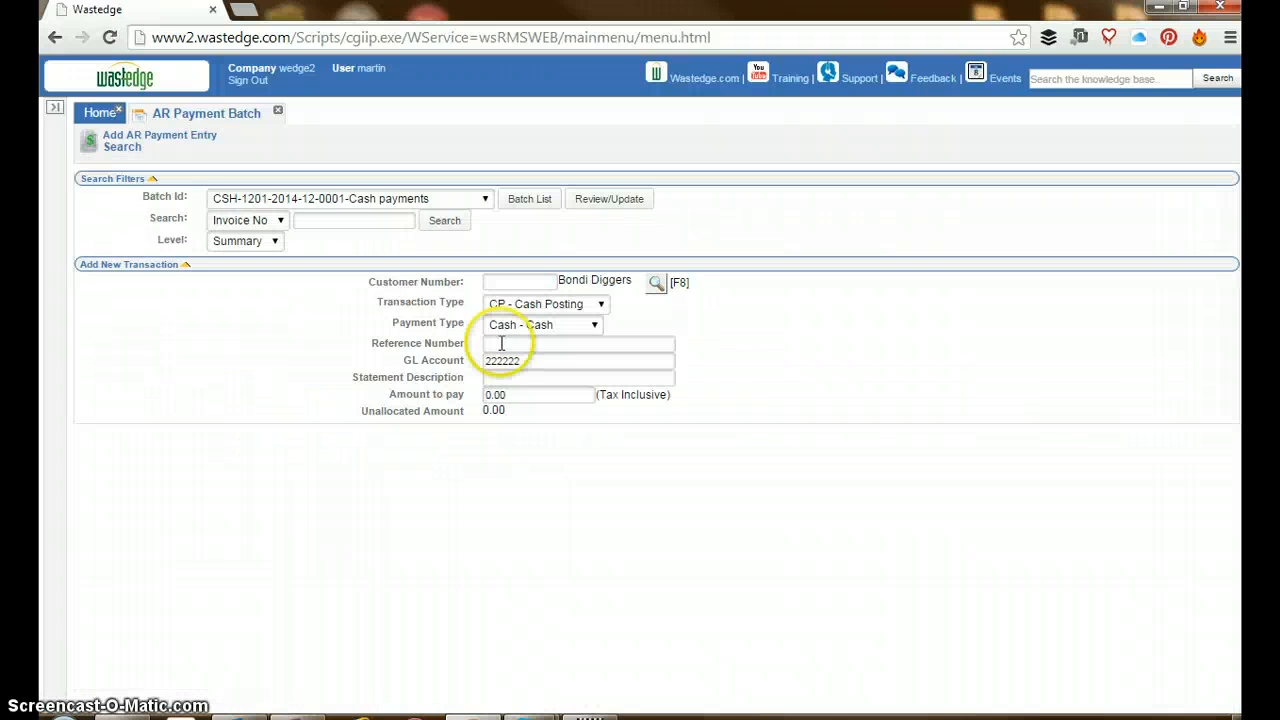
Look up The Glue Works in the customer search and select it for the next payment transaction
{"action": "left_click", "coordinate": [516, 281]}
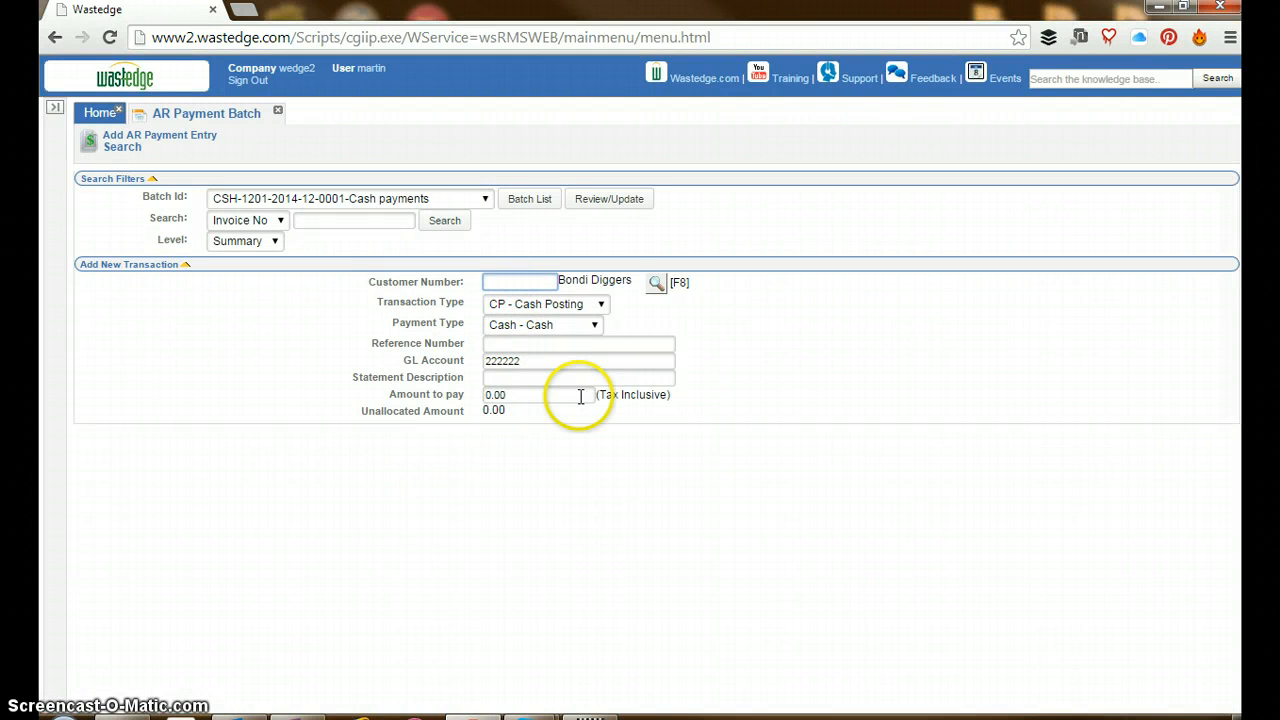
{"action": "left_click", "coordinate": [654, 283]}
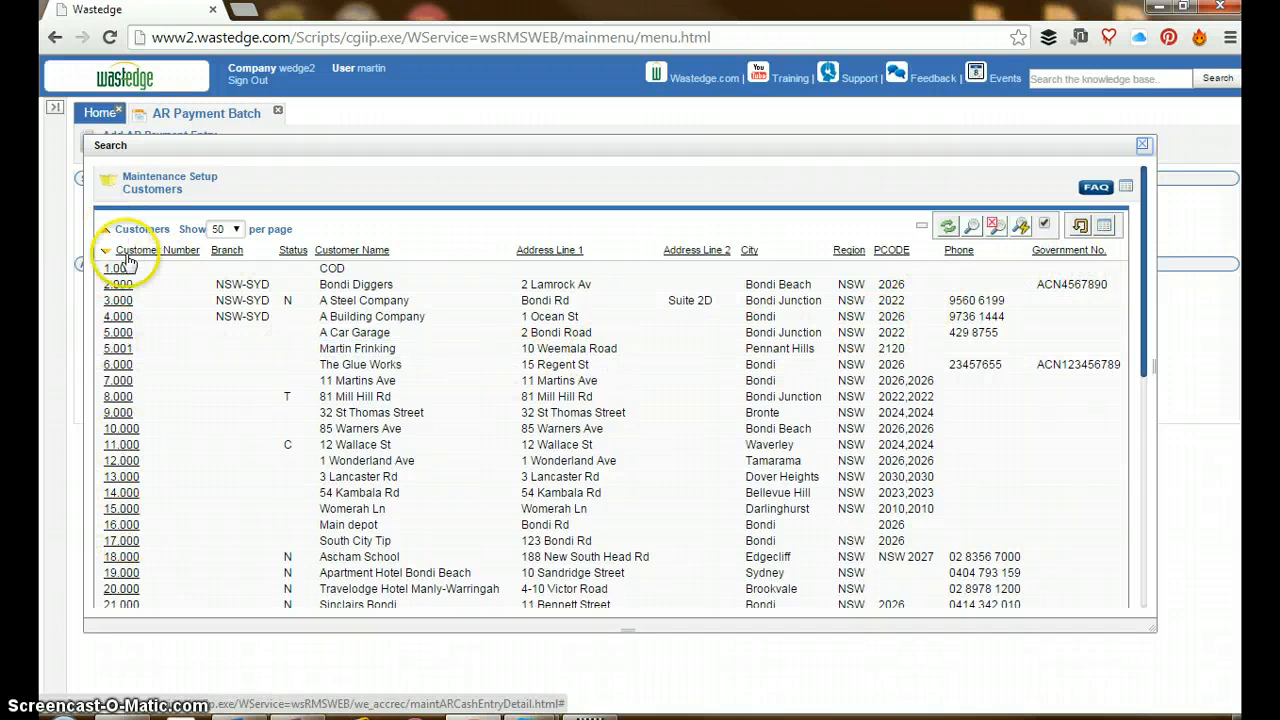
{"action": "left_click", "coordinate": [118, 364]}
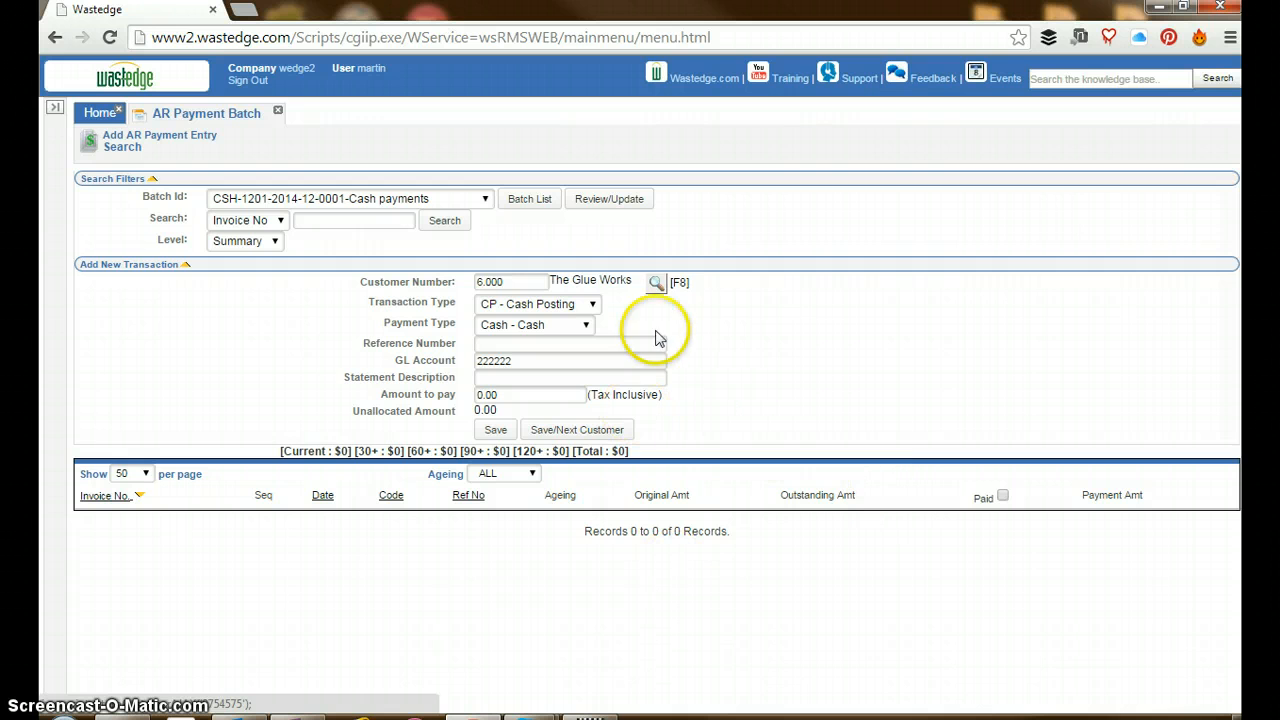
Look up Bondi Diggers in the customer search with the search filters shown, and select it for the payment transaction
{"action": "left_click", "coordinate": [655, 290]}
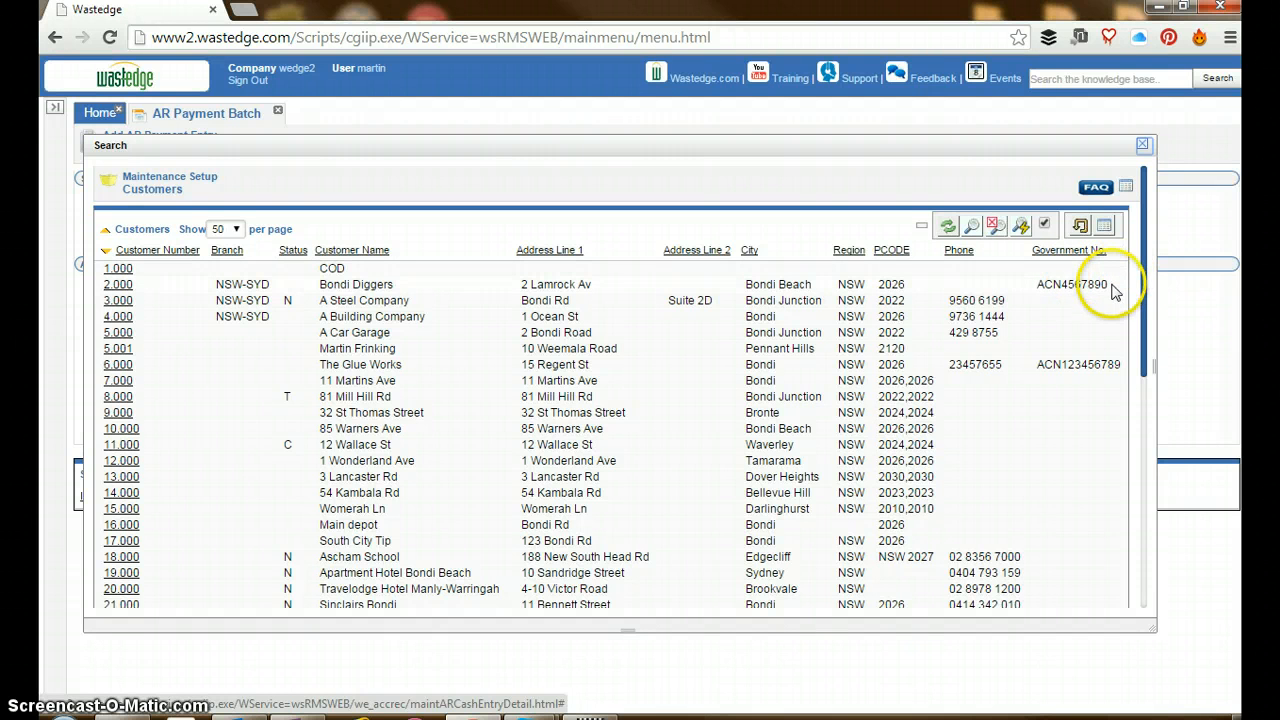
{"action": "left_click_drag", "start_coordinate": [1107, 286], "coordinate": [1025, 288]}
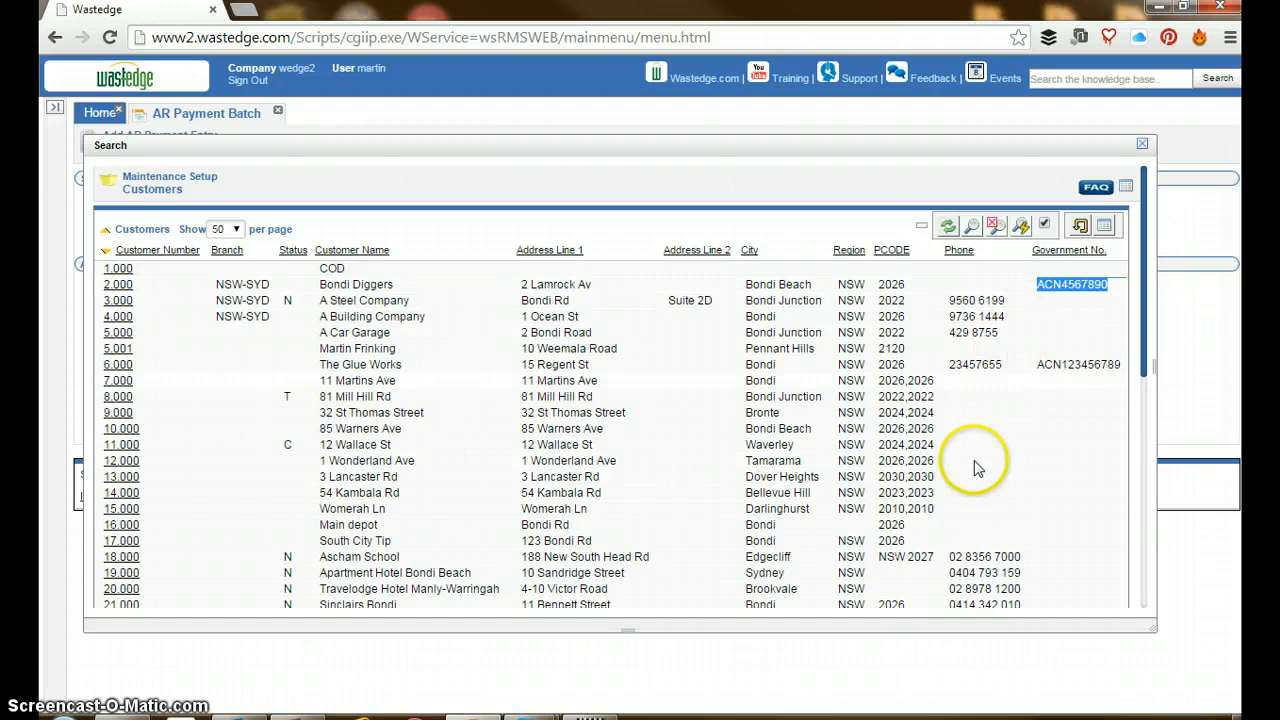
{"action": "left_click", "coordinate": [973, 229]}
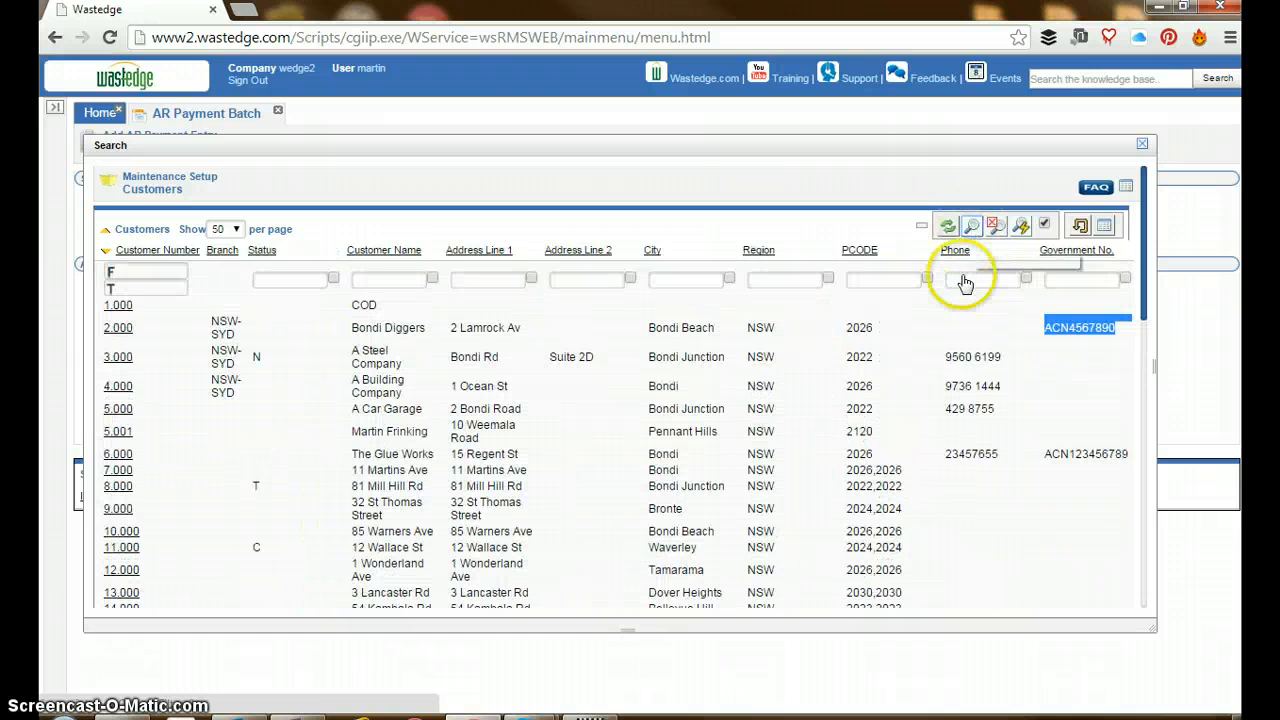
{"action": "left_click", "coordinate": [1060, 280]}
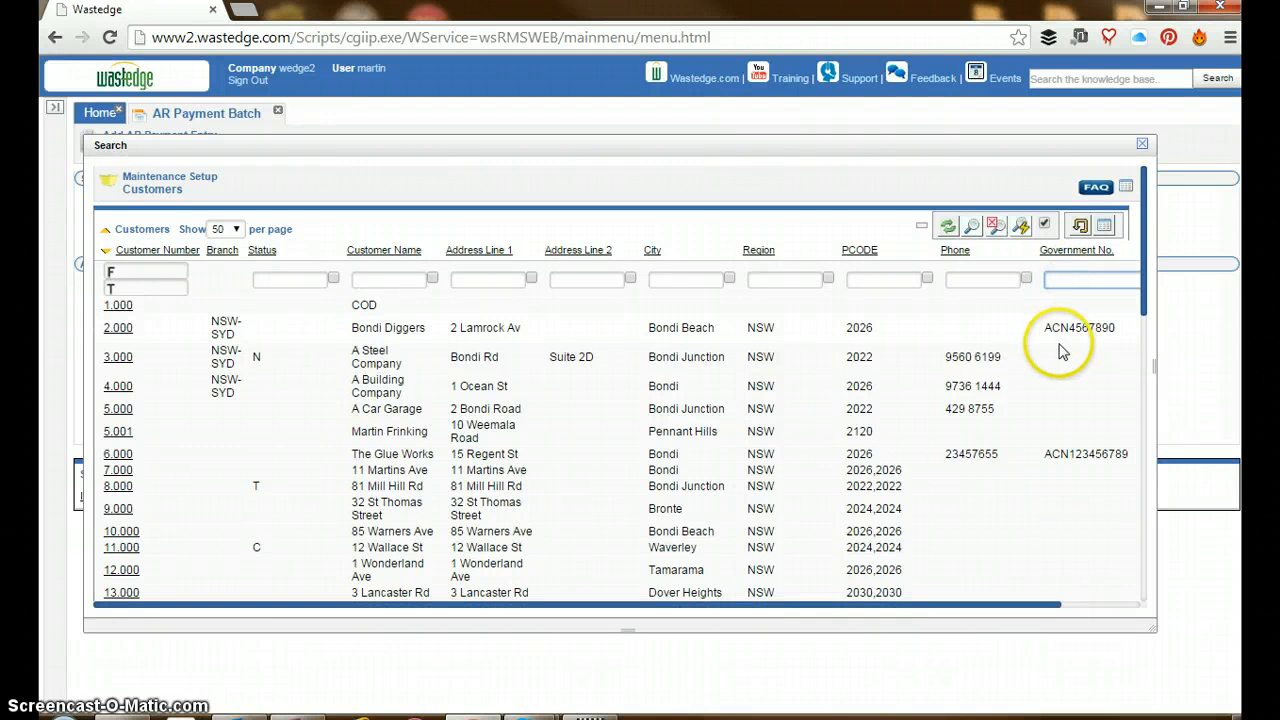
{"action": "left_click", "coordinate": [118, 328]}
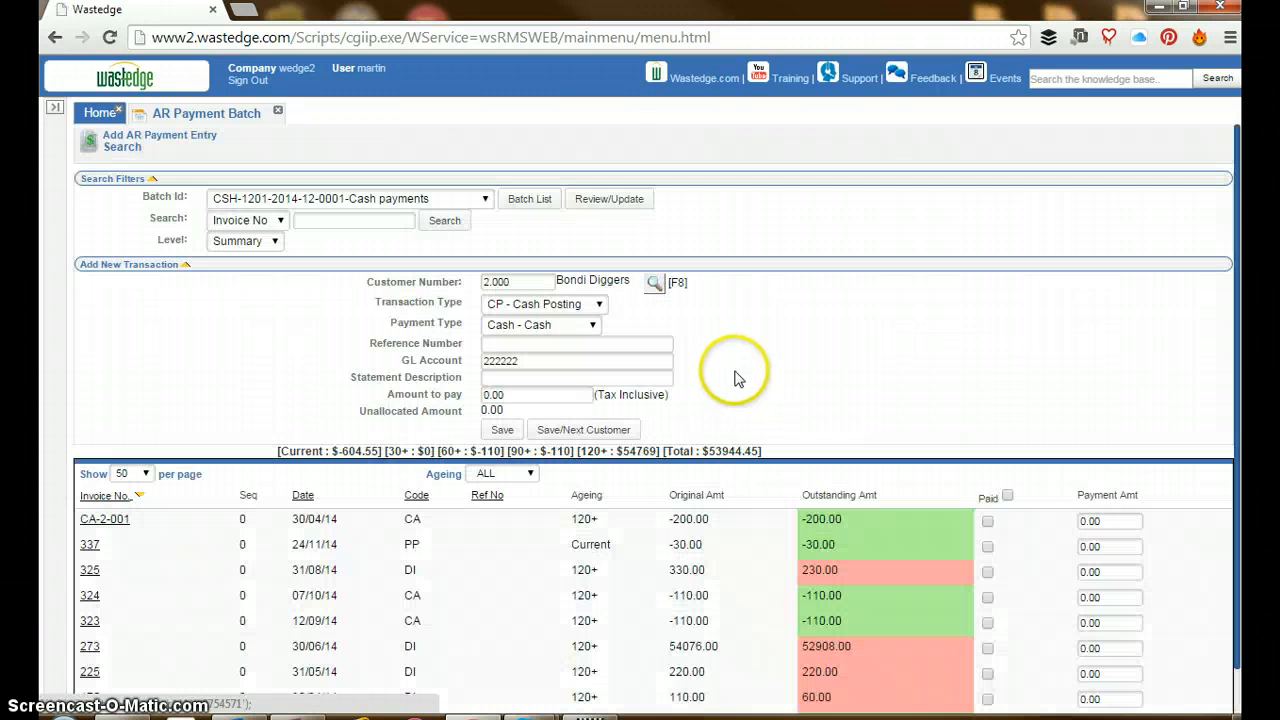
Set the Bondi Diggers transaction's reference number to 986896, keeping the default GL account
{"action": "left_click", "coordinate": [522, 344]}
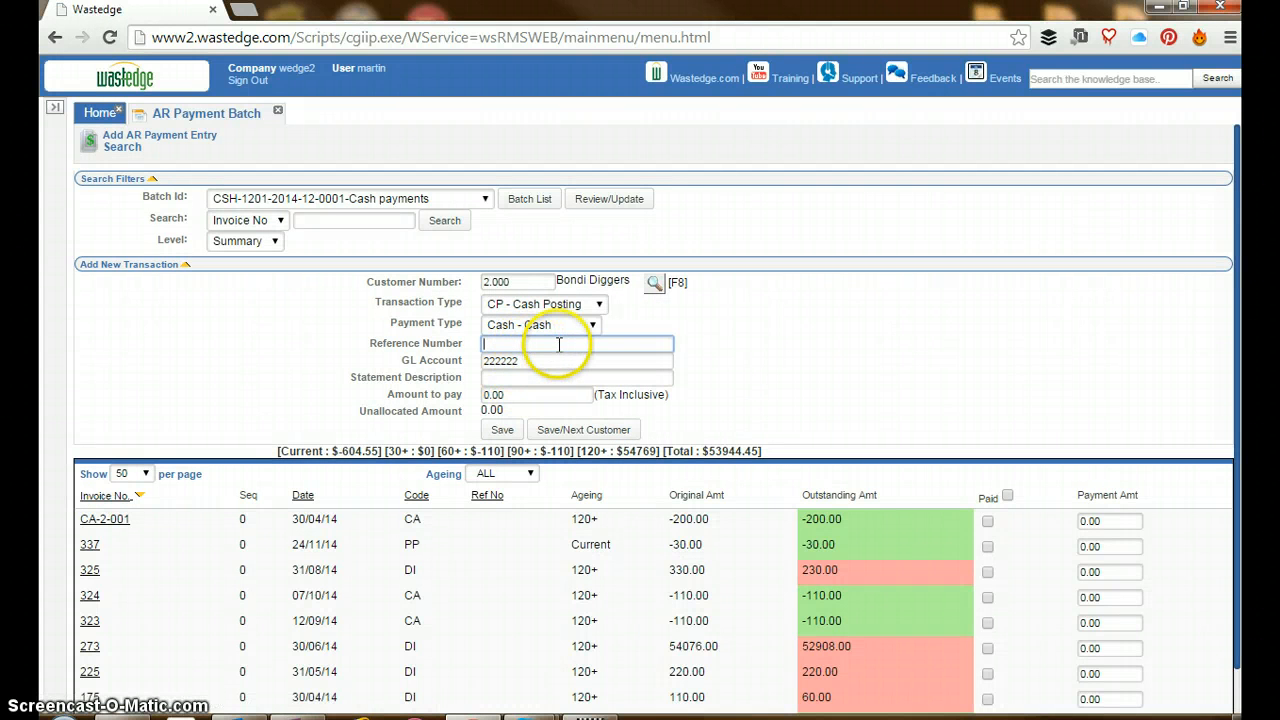
{"action": "key", "text": "Tab"}
{"action": "key", "text": "Tab"}
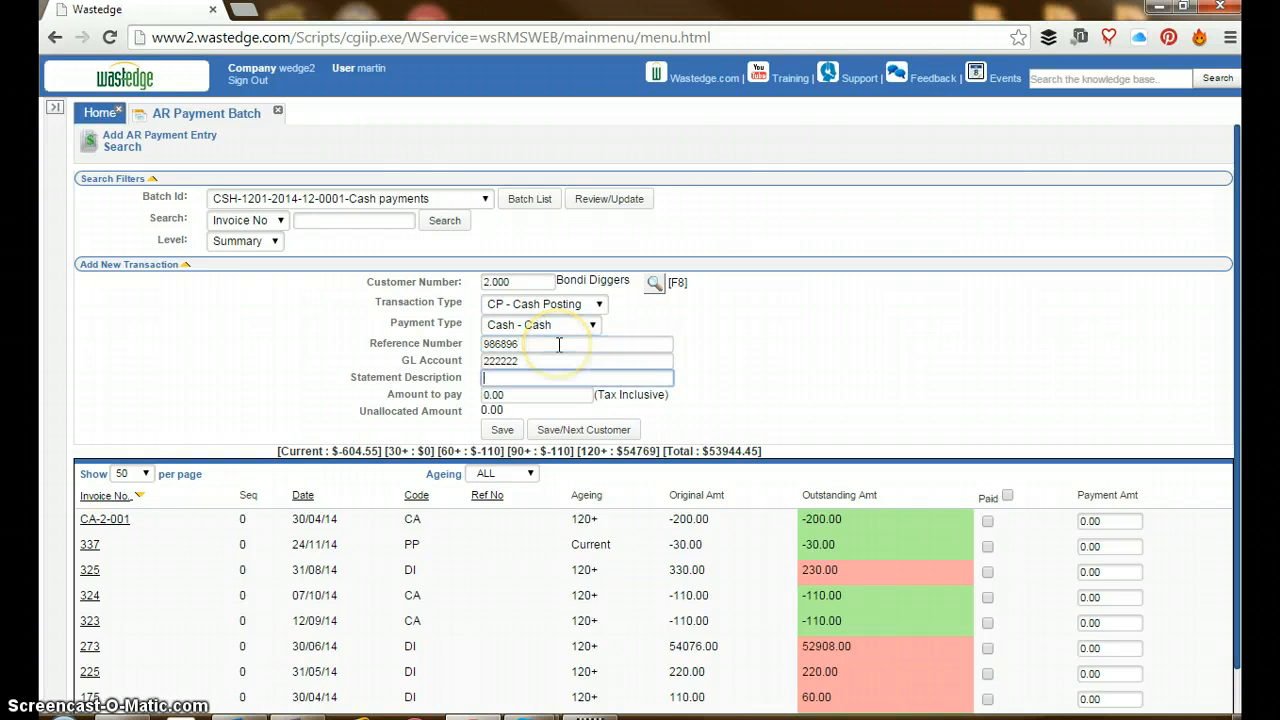
Enter the statement description "Payment received - Thank you" and set the amount to pay to 100
{"action": "type", "text": "P"}
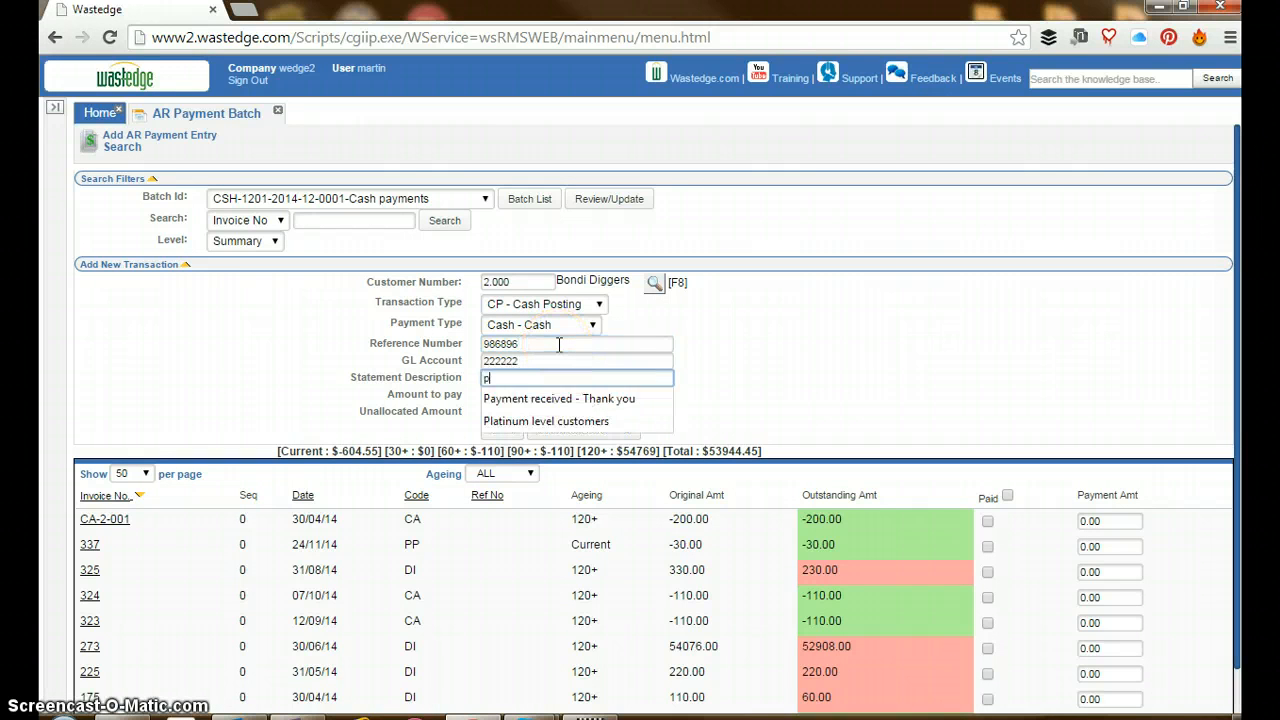
{"action": "key", "text": "Down"}
{"action": "key", "text": "Tab"}
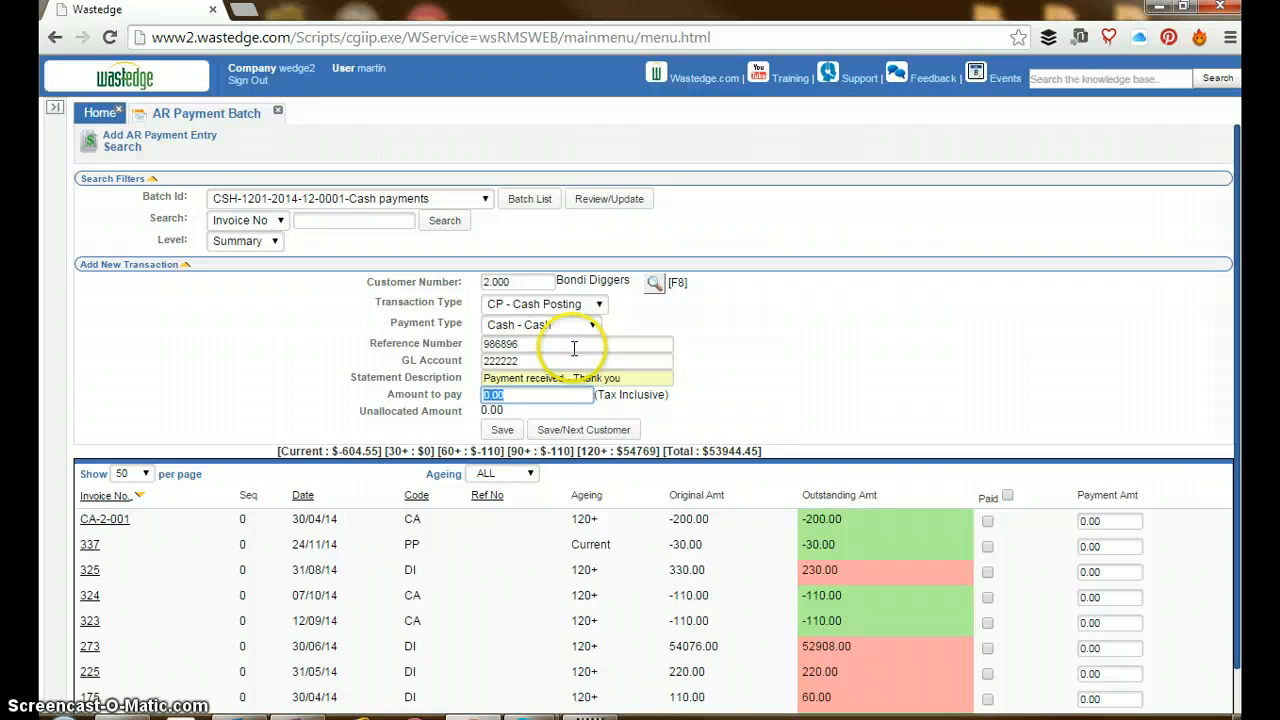
{"action": "type", "text": "100"}
{"action": "key", "text": "Tab"}
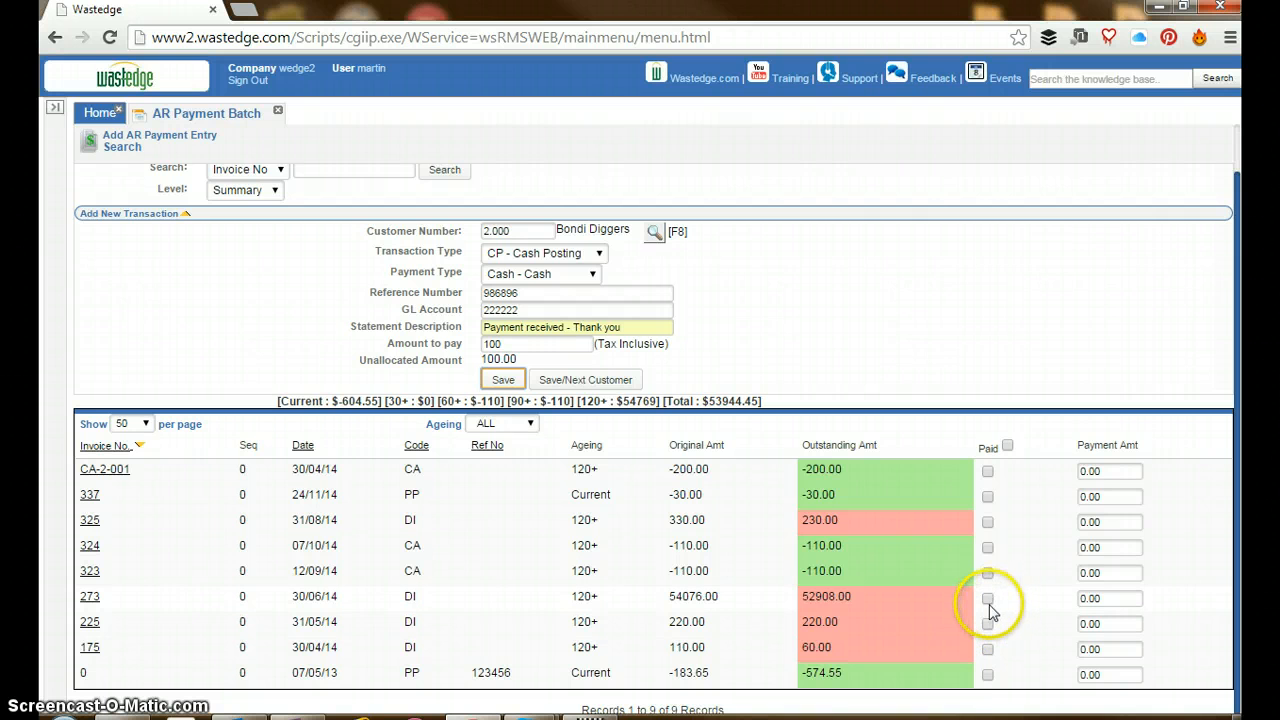
Allocate the payment to invoice 273 as a partial allocation, and save the transaction
{"action": "left_click", "coordinate": [991, 605]}
{"action": "left_click", "coordinate": [988, 600]}
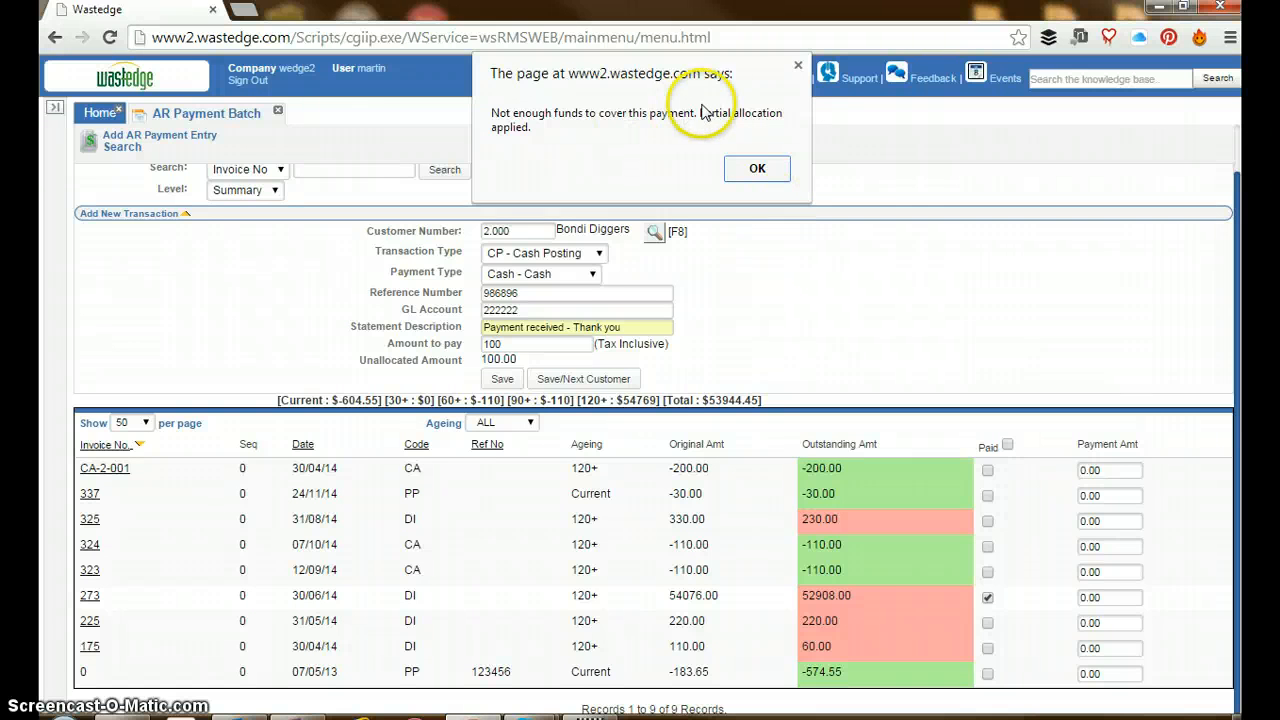
{"action": "left_click", "coordinate": [753, 170]}
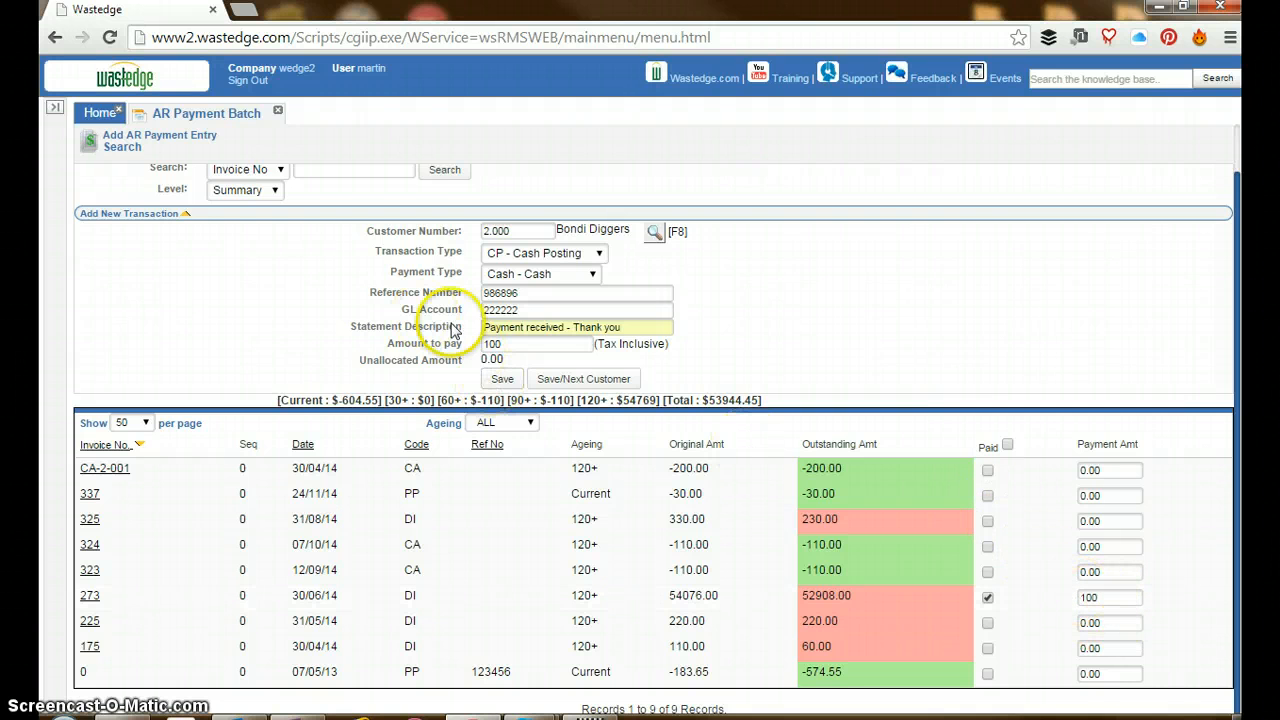
{"action": "left_click", "coordinate": [502, 380]}
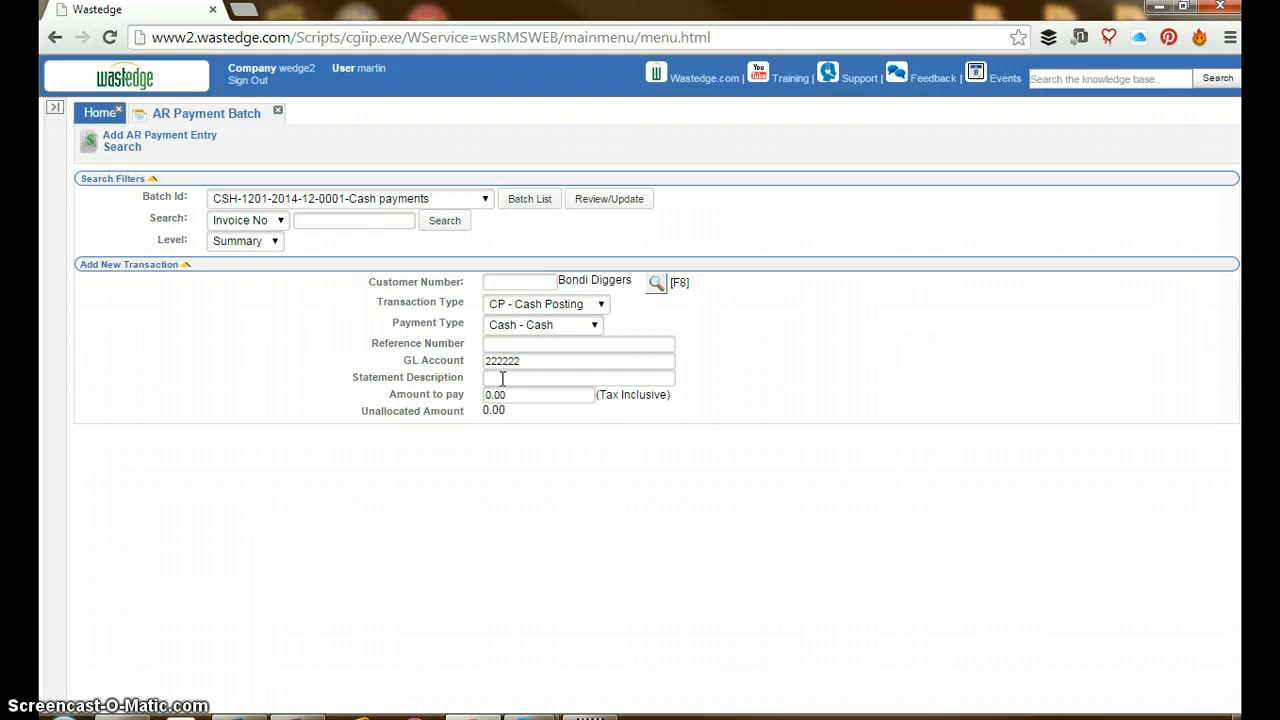
Select Bondi Diggers by customer number for another transaction and set the reference number to 98666987
{"action": "left_click", "coordinate": [510, 283]}
{"action": "type", "text": "2"}
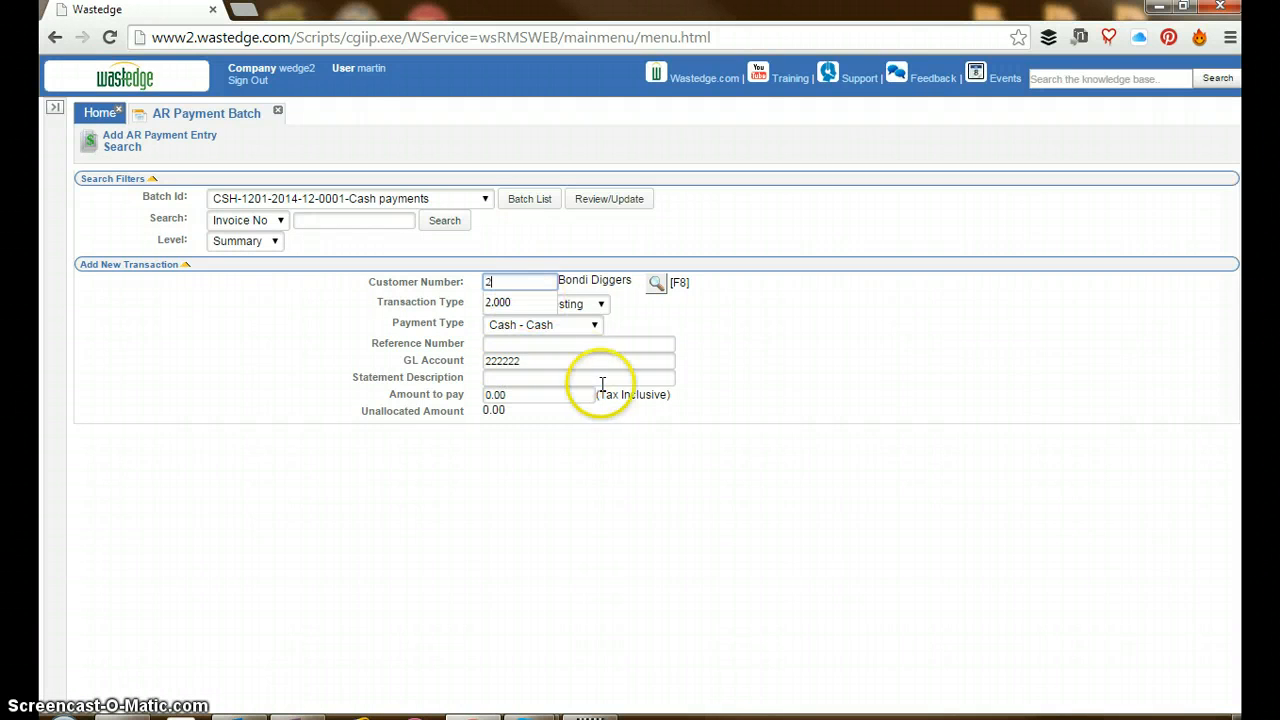
{"action": "key", "text": "Down"}
{"action": "key", "text": "Return"}
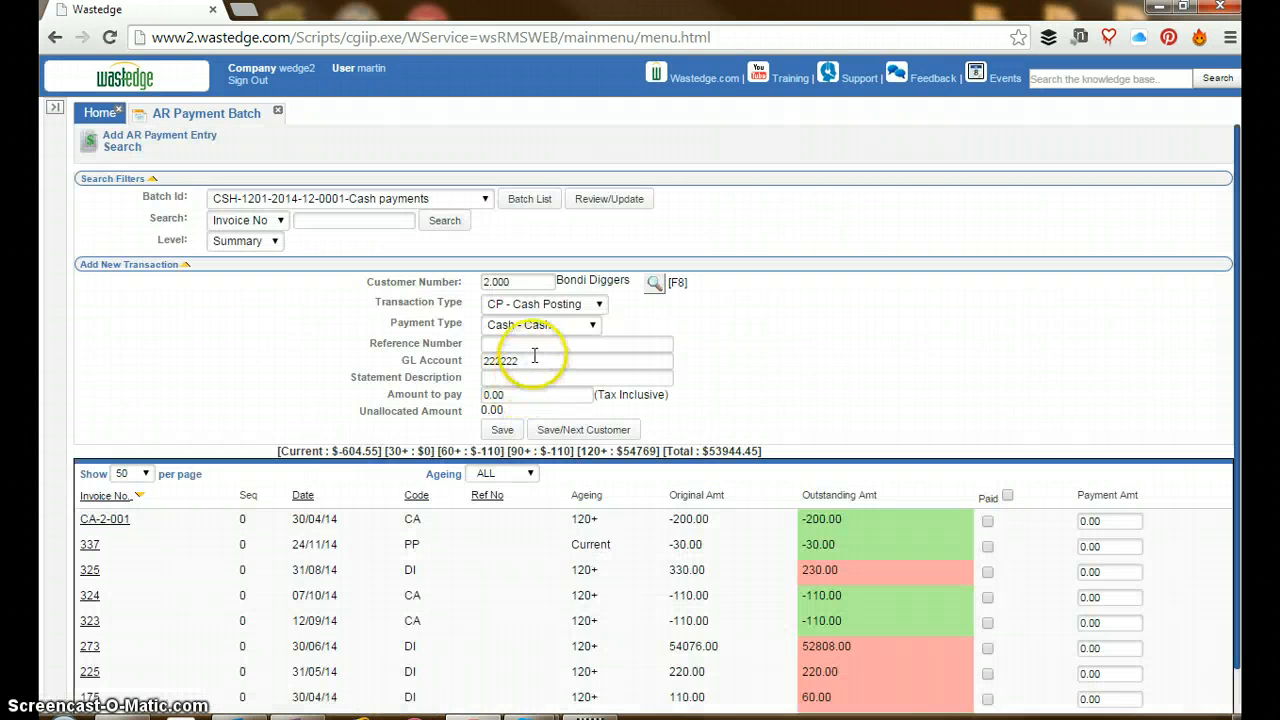
{"action": "left_click", "coordinate": [535, 344]}
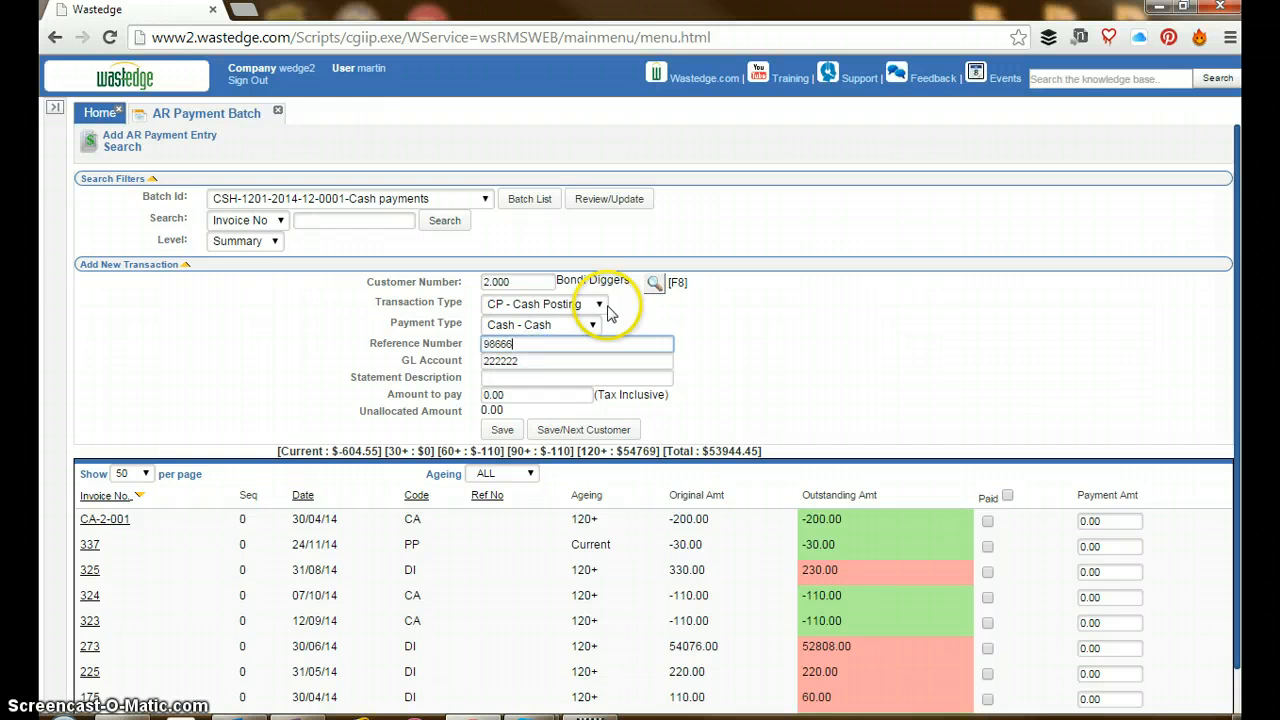
{"action": "key", "text": "Tab"}
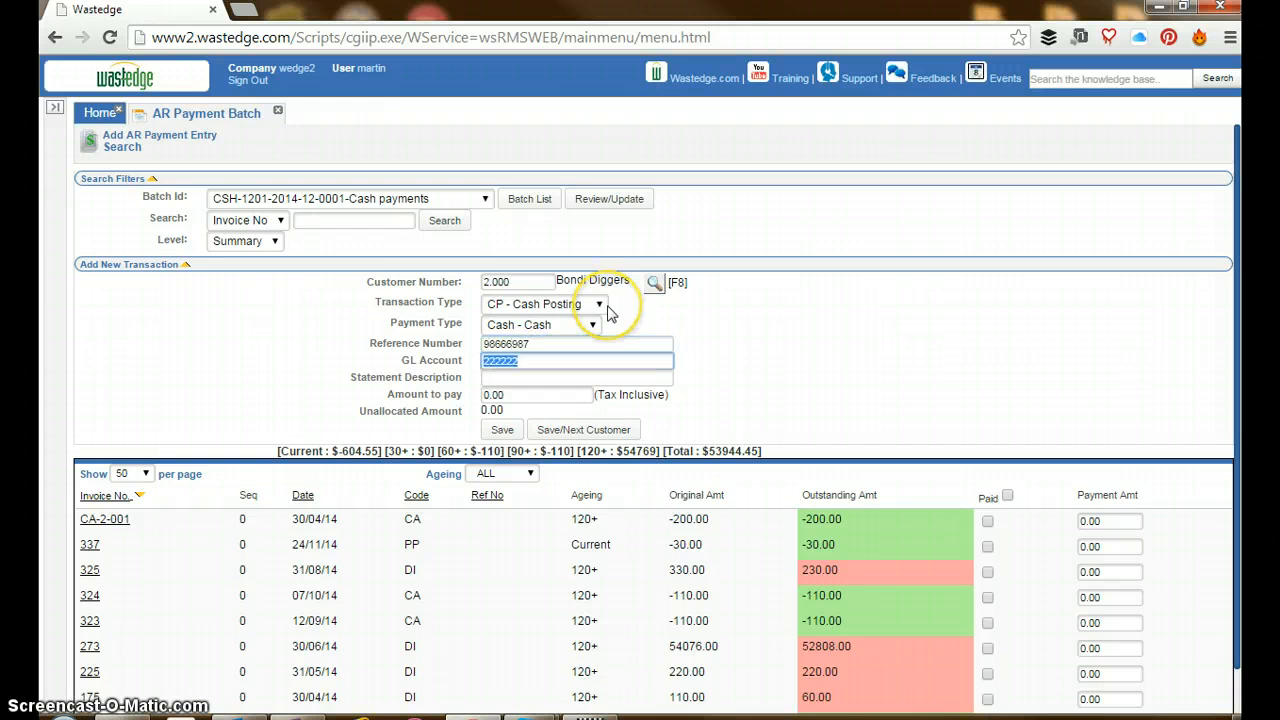
Enter the statement description "Payment received - Thank you" and set the amount to pay to 200
{"action": "key", "text": "Tab"}
{"action": "type", "text": "p"}
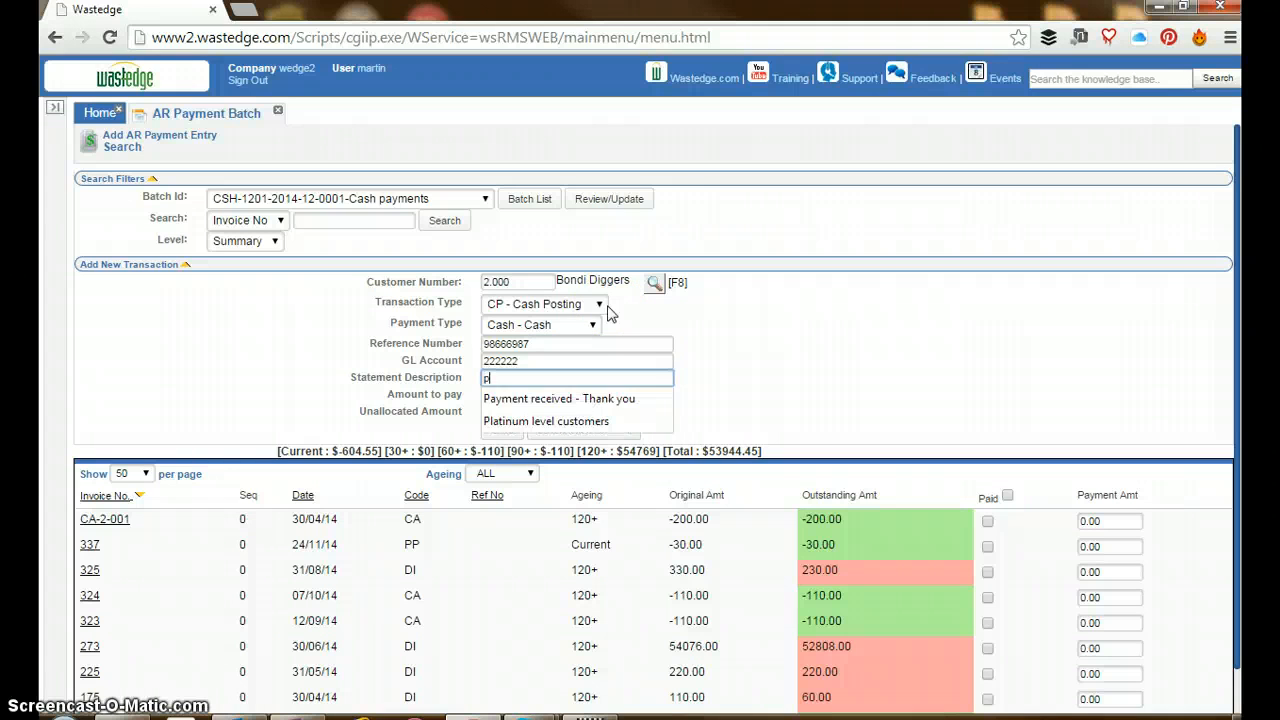
{"action": "left_click", "coordinate": [580, 398]}
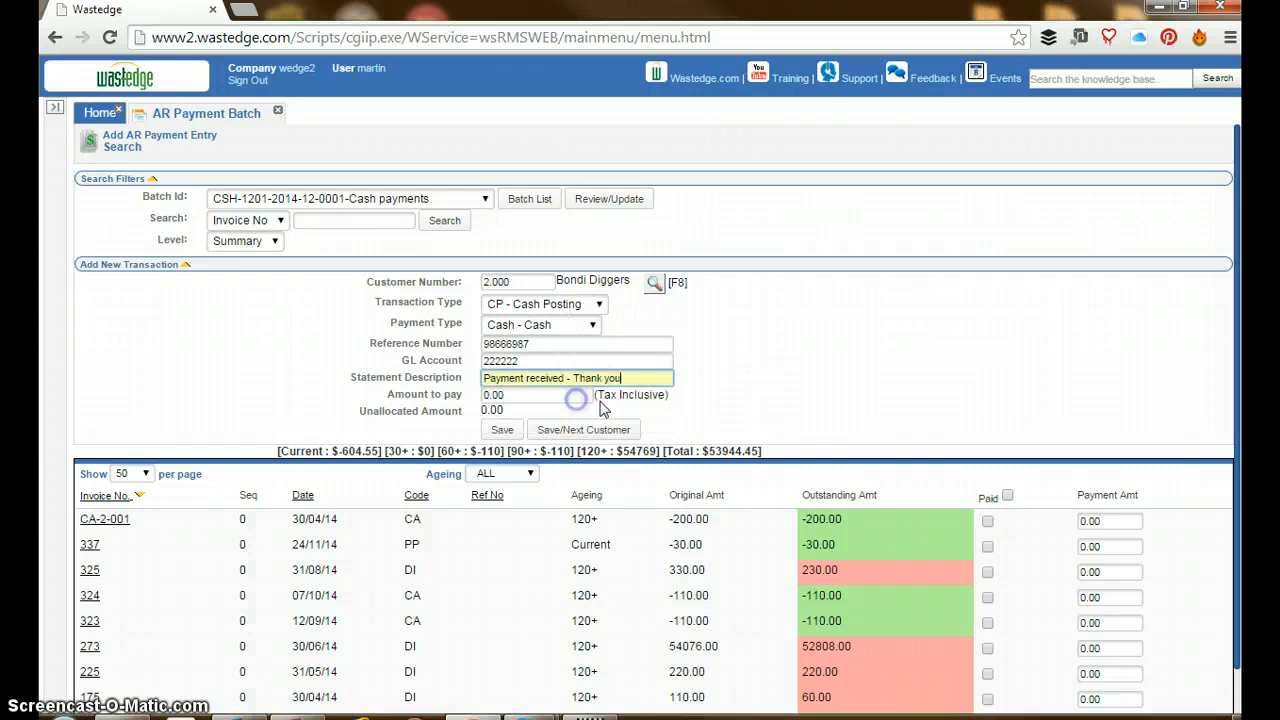
{"action": "left_click", "coordinate": [585, 395]}
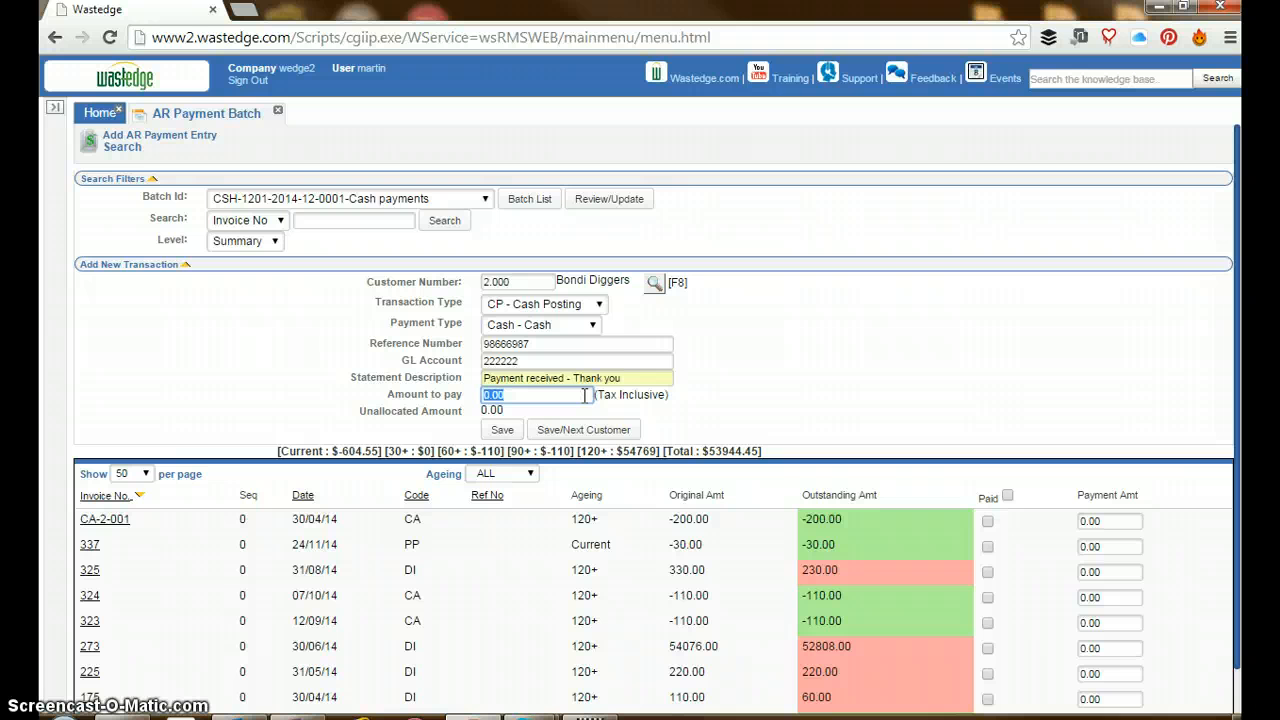
{"action": "type", "text": "200"}
{"action": "key", "text": "Tab"}
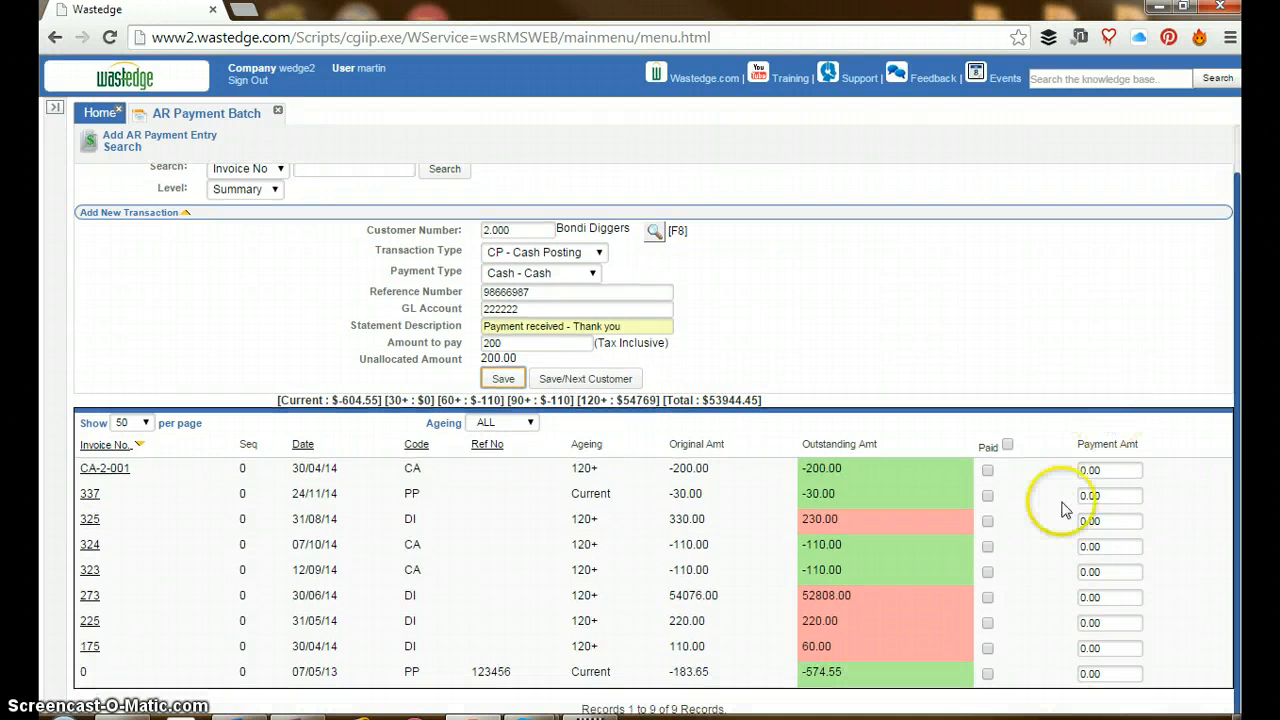
Mark invoice 175 as paid and save the transaction, leaving the rest of the payment unallocated
{"action": "scroll", "coordinate": [1050, 540], "scroll_direction": "down", "scroll_amount": 1}
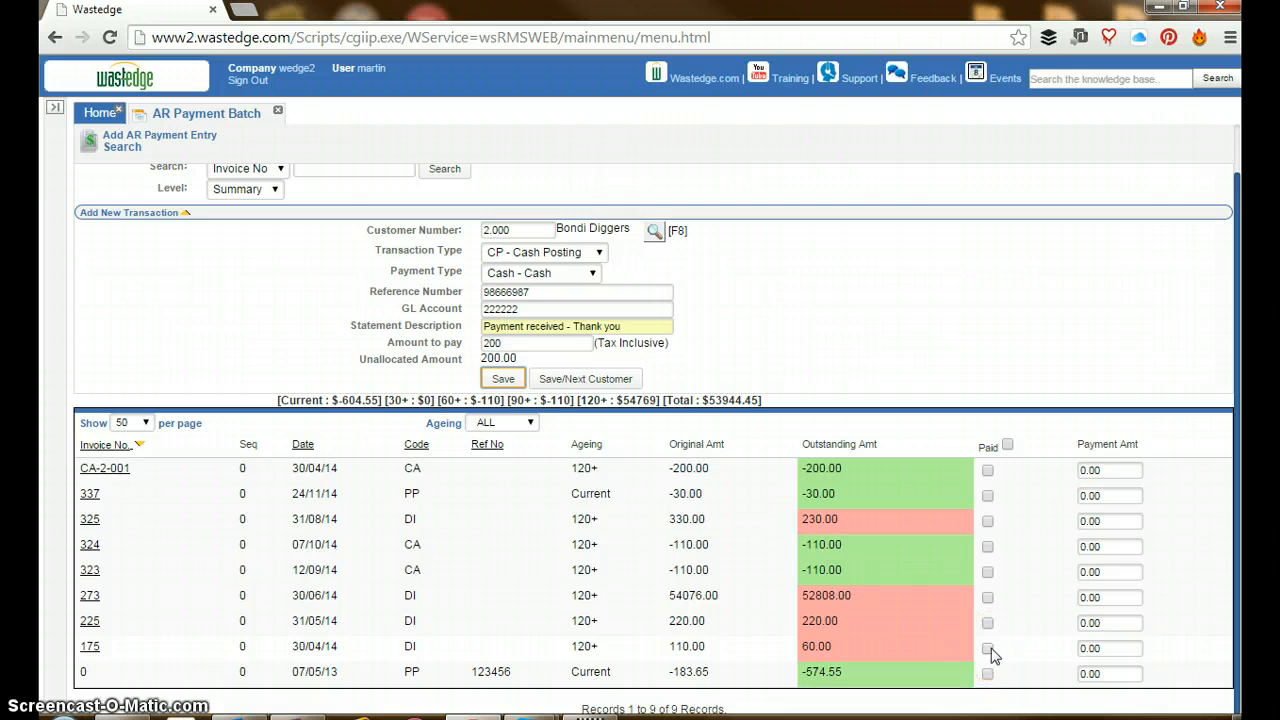
{"action": "left_click", "coordinate": [989, 649]}
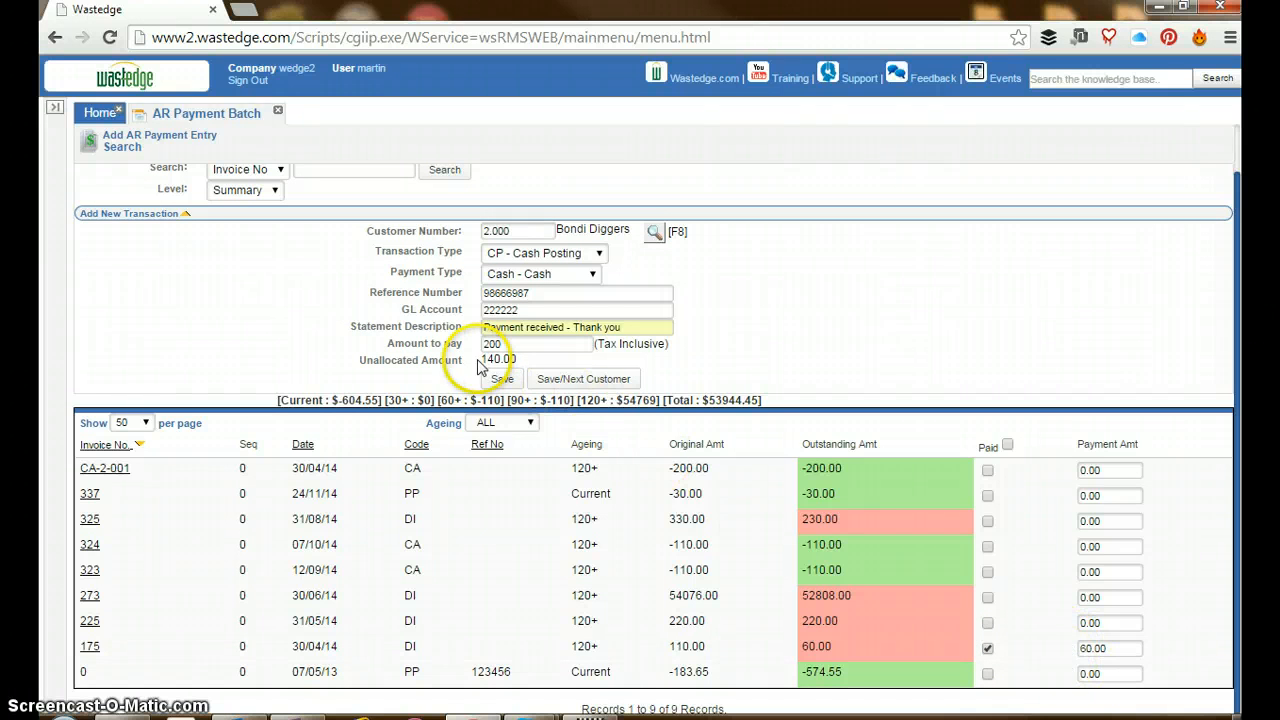
{"action": "left_click_drag", "start_coordinate": [484, 358], "coordinate": [518, 359]}
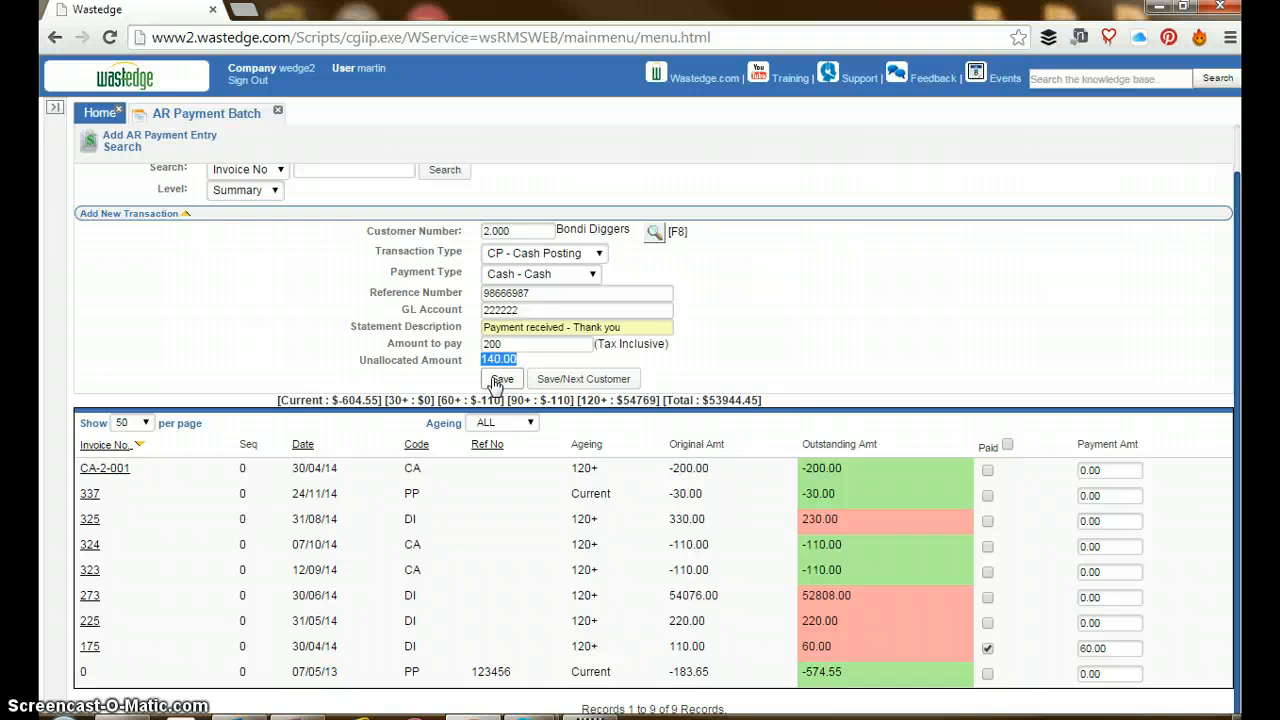
{"action": "left_click", "coordinate": [494, 383]}
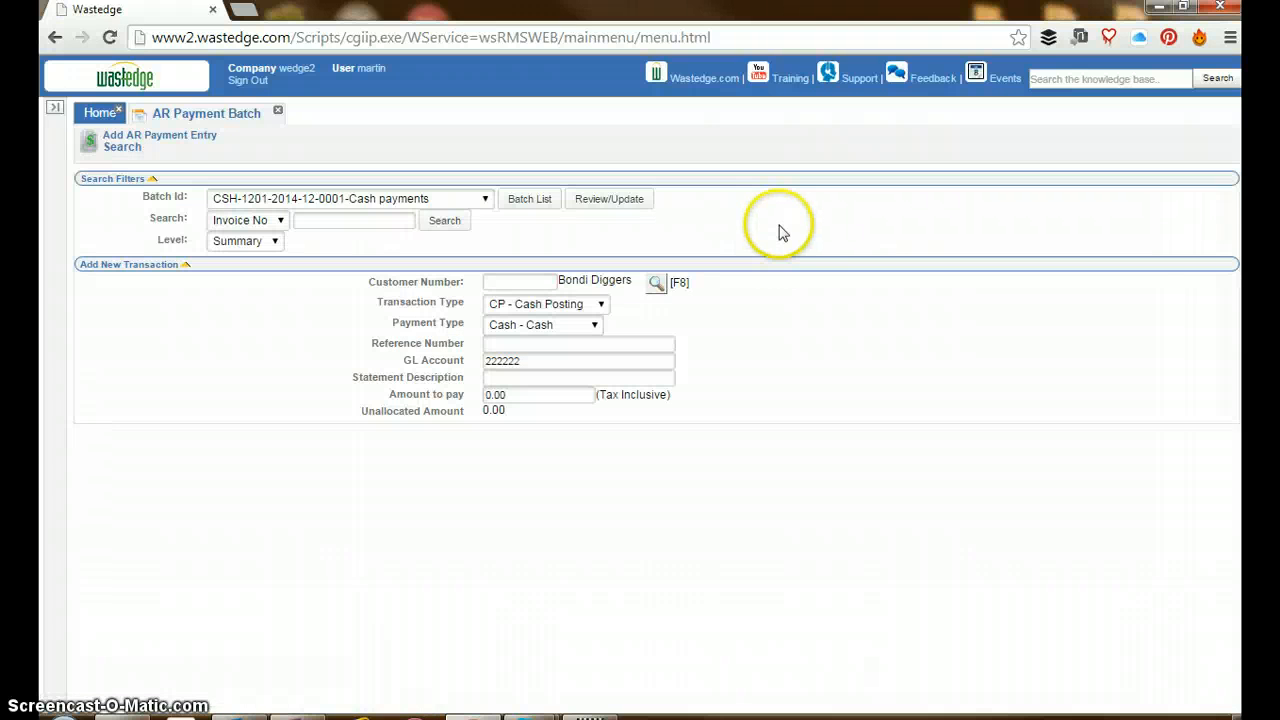
Select A Car Garage by customer number for the next payment transaction
{"action": "left_click", "coordinate": [518, 282]}
{"action": "type", "text": "5"}
{"action": "key", "text": "Tab"}
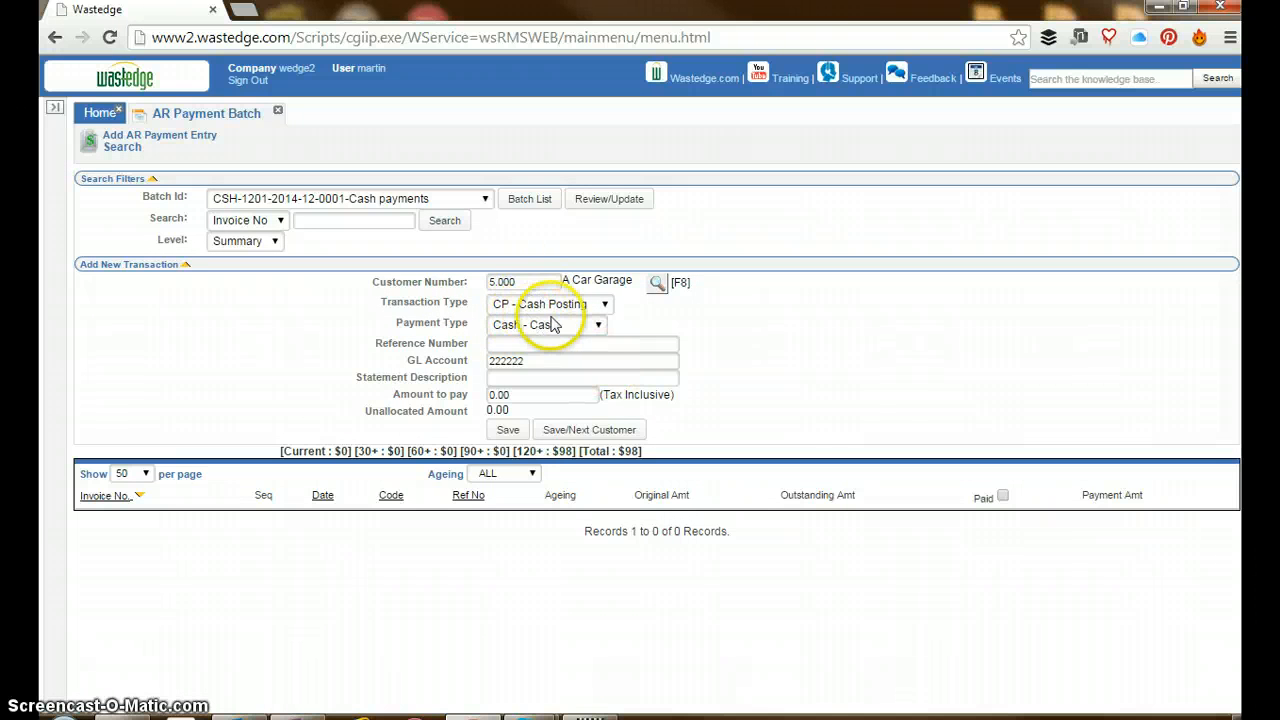
Set the transaction's payment type to Cheque and its reference number to 789766786
{"action": "left_click", "coordinate": [580, 328]}
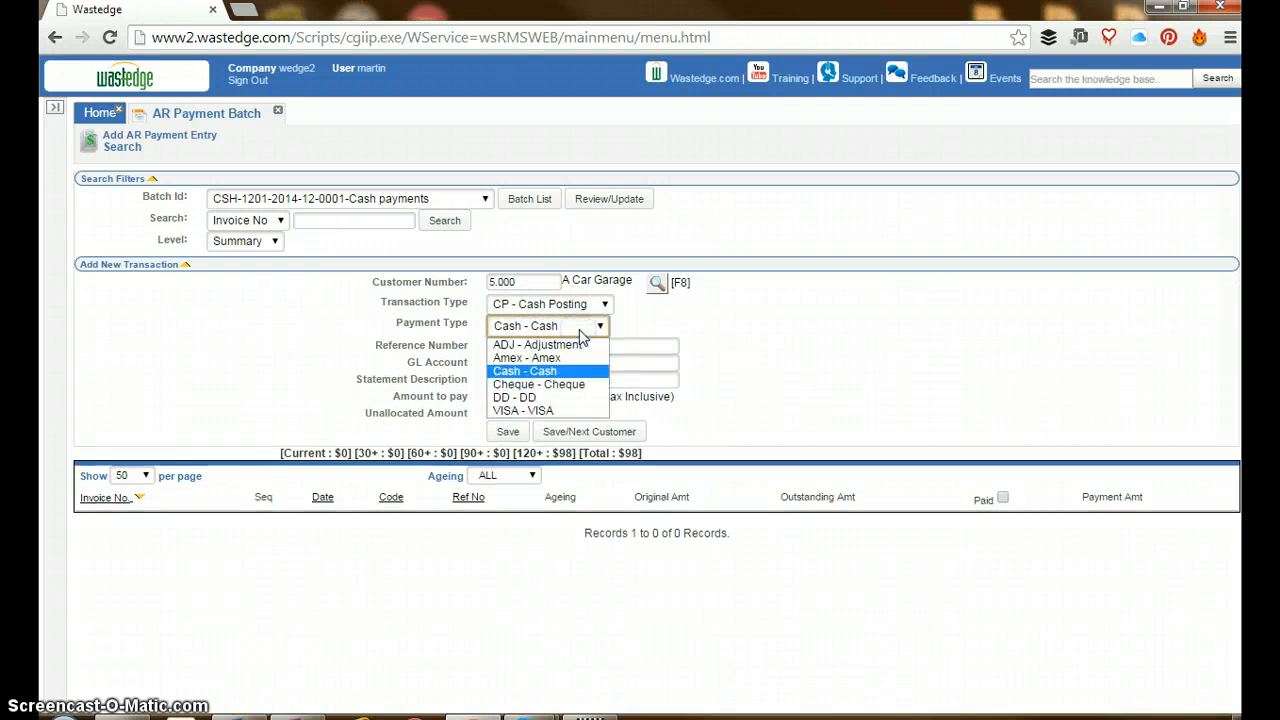
{"action": "left_click", "coordinate": [561, 386]}
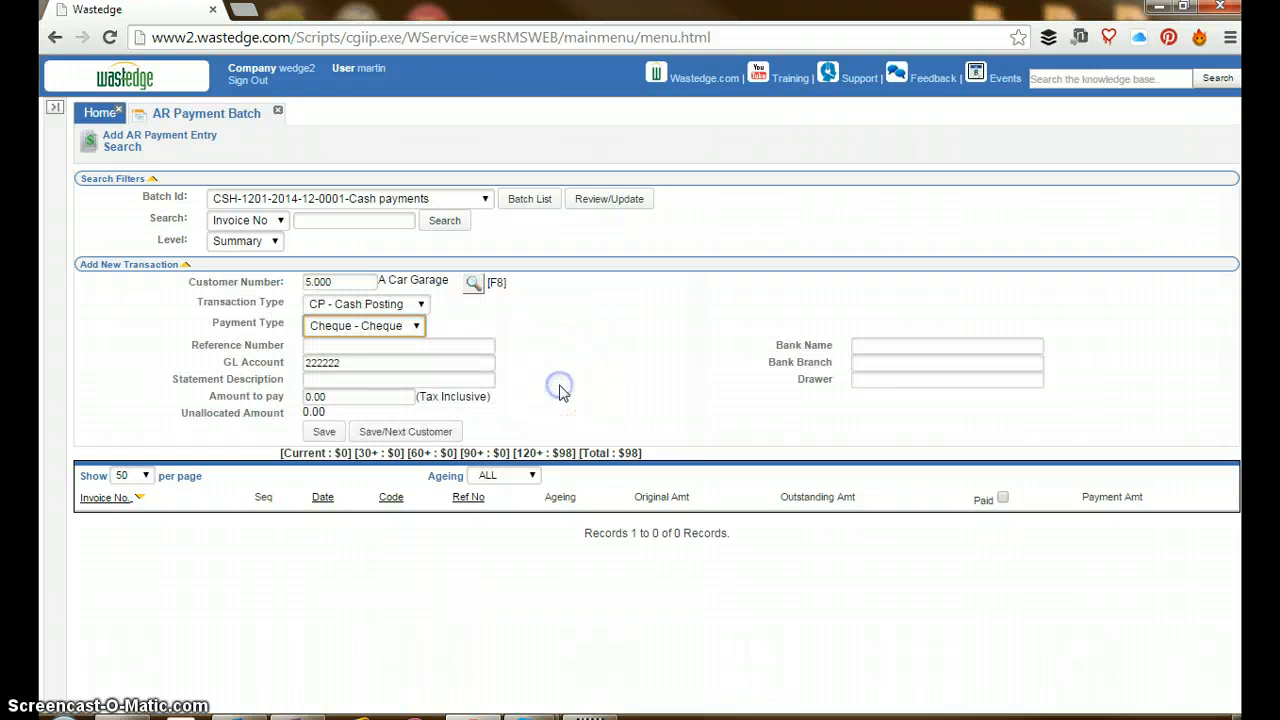
{"action": "left_click", "coordinate": [421, 347]}
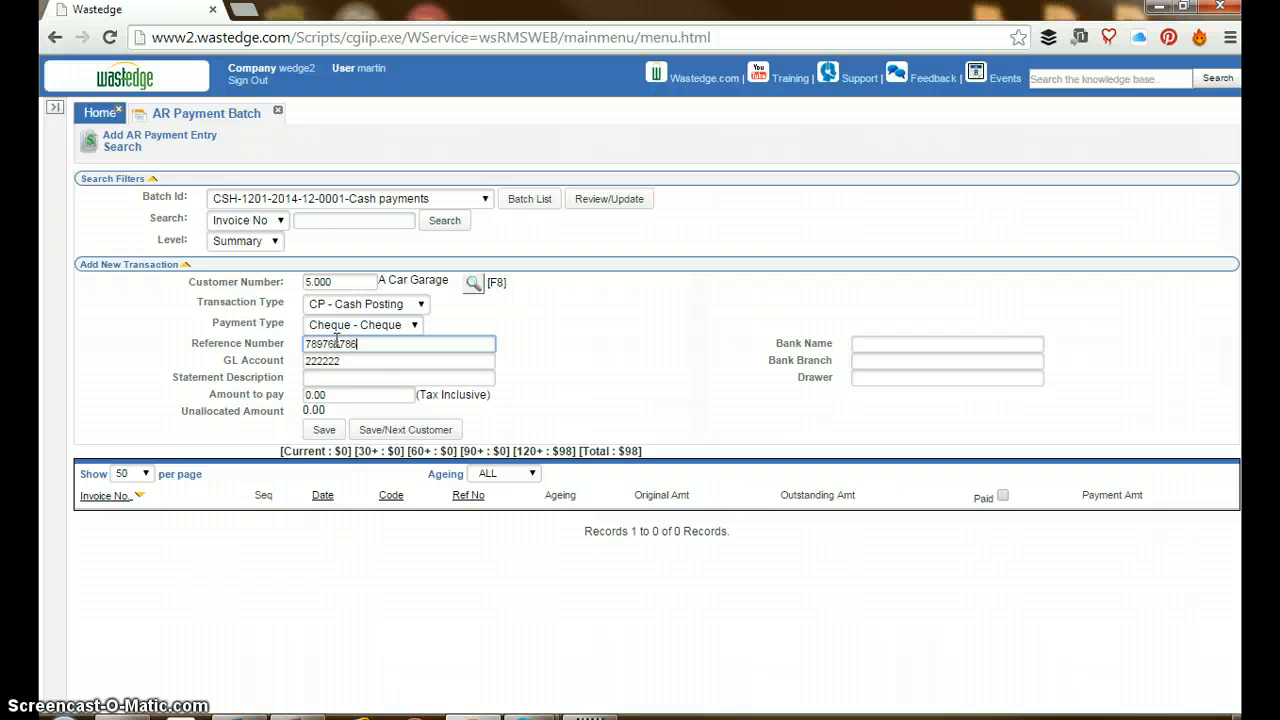
Fill in the cheque details: bank name Commonwealth Bank of Australia, bank branch Sydney and drawer "Payee nominee"
{"action": "left_click", "coordinate": [866, 343]}
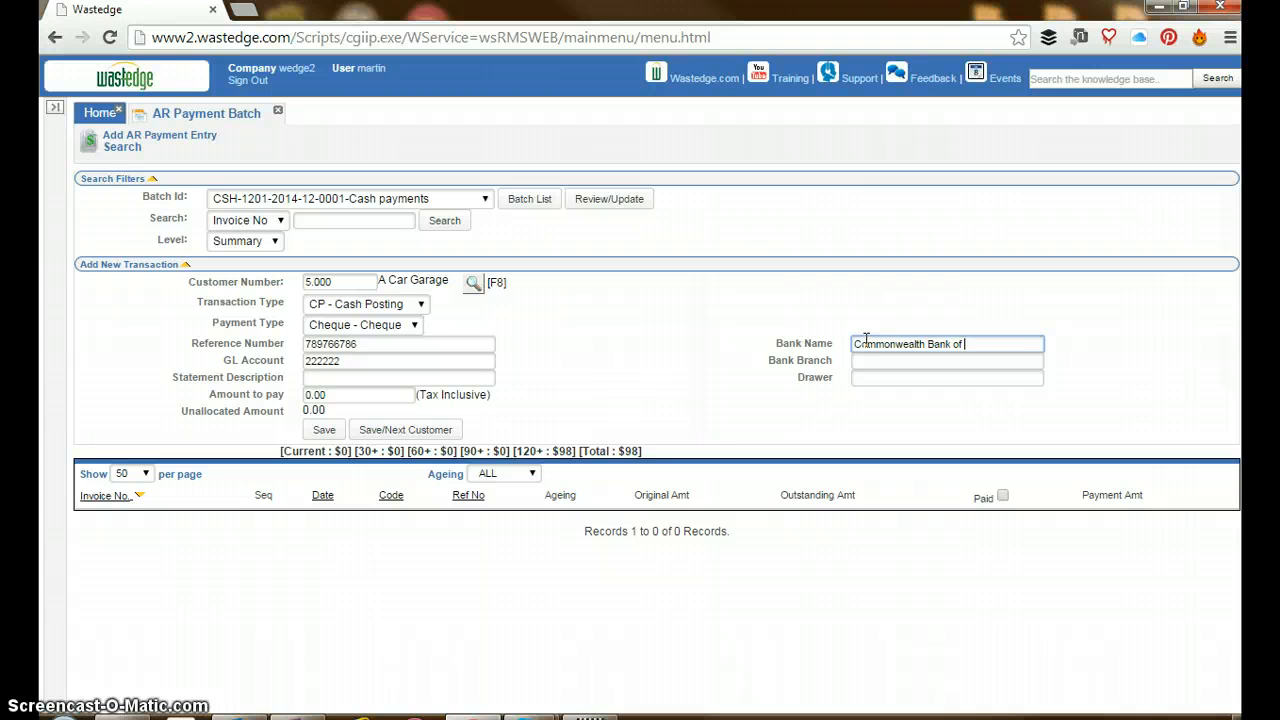
{"action": "left_click", "coordinate": [977, 363]}
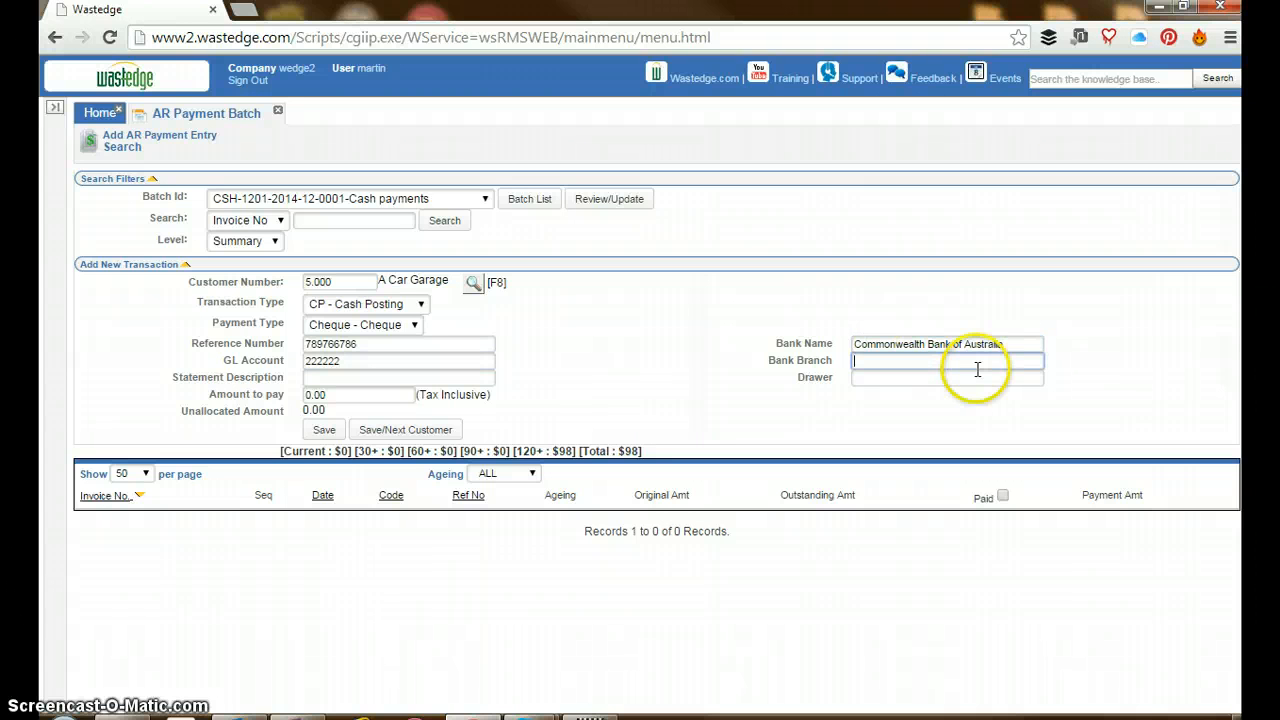
{"action": "type", "text": "Syd"}
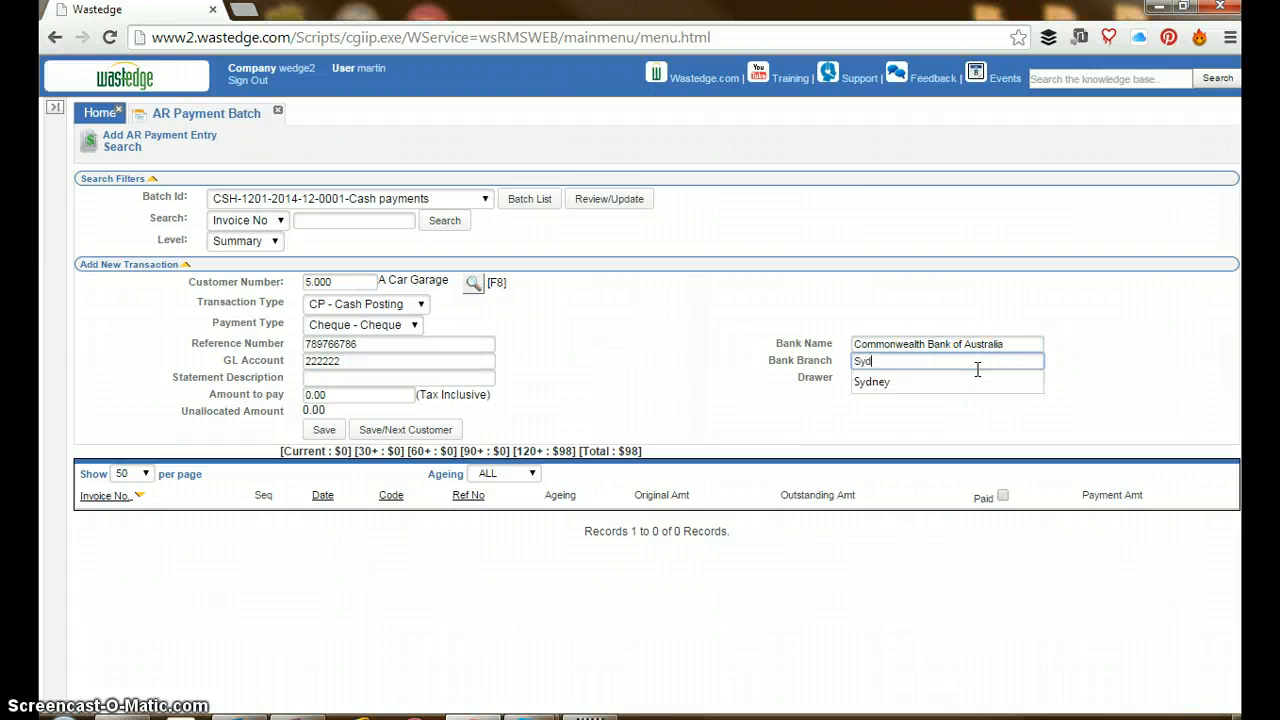
{"action": "type", "text": "ney"}
{"action": "key", "text": "Tab"}
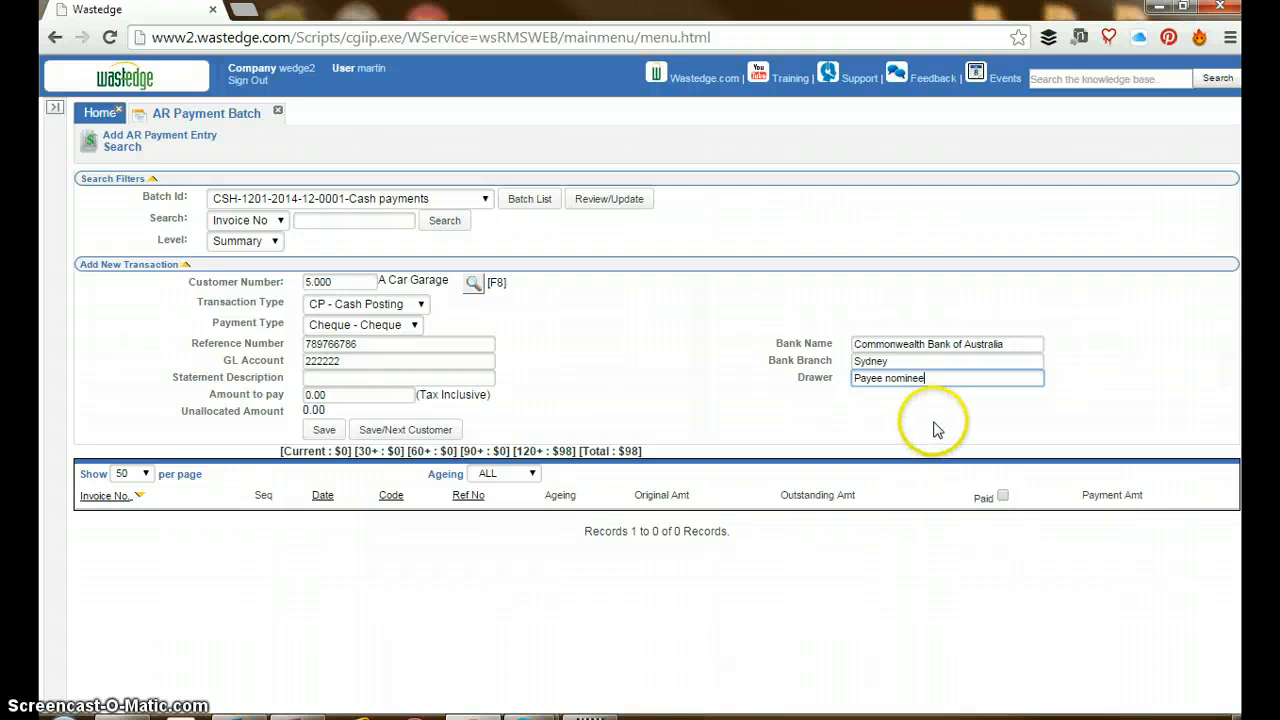
Set the cheque transaction's statement description to "Payment received - Thank you"
{"action": "left_click", "coordinate": [470, 376]}
{"action": "key", "text": "Down"}
{"action": "key", "text": "Down"}
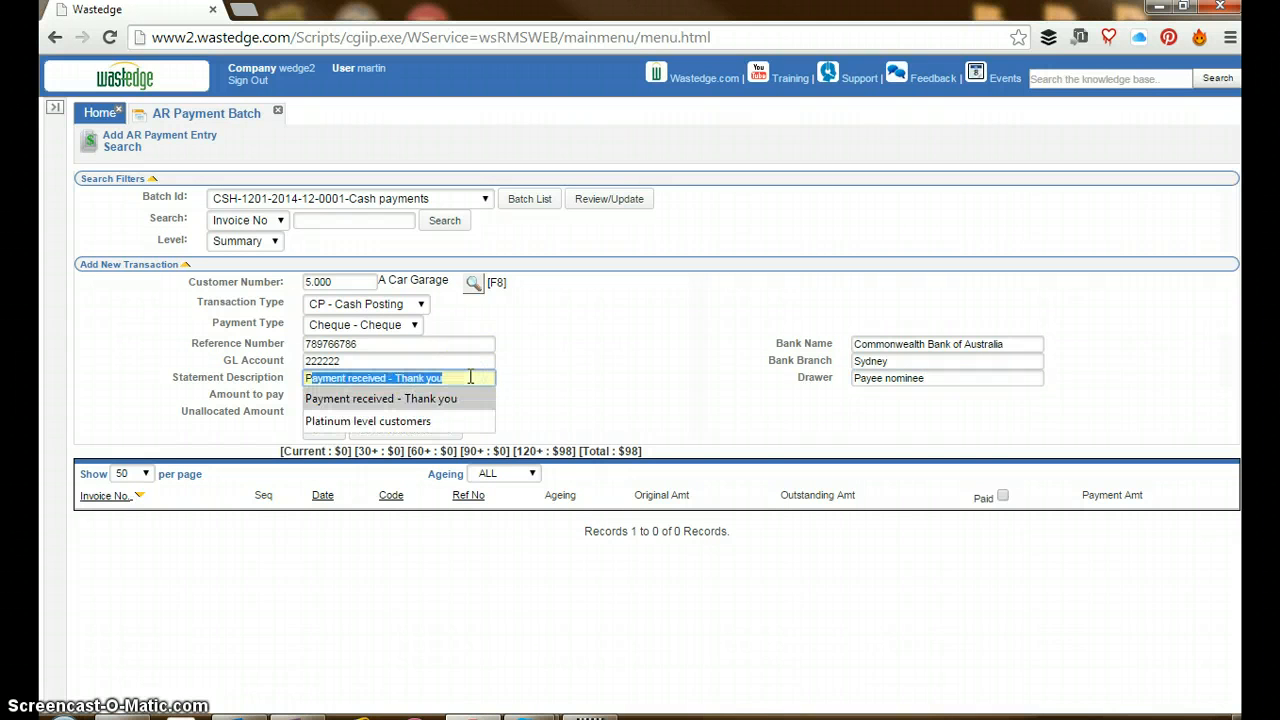
{"action": "key", "text": "Tab"}
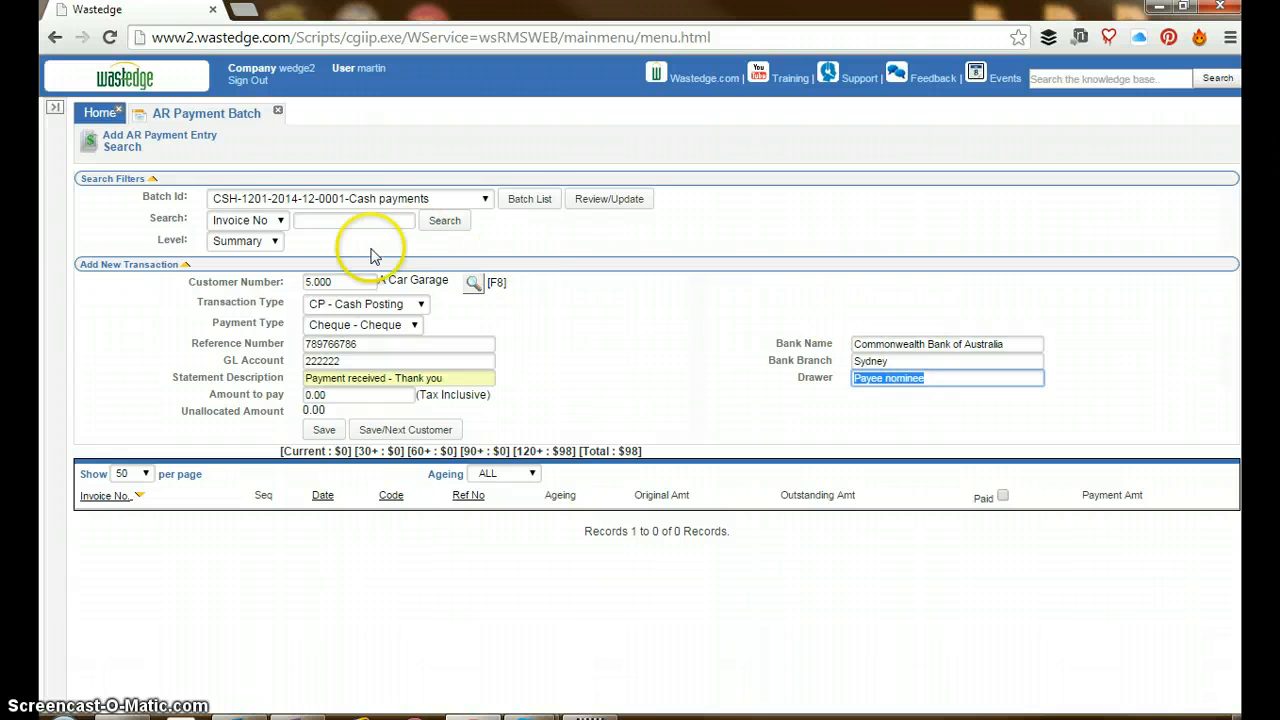
Open the Bondi Diggers customer record and examine its bank name, branch and drawer under Accounting Details
{"action": "left_click", "coordinate": [59, 114]}
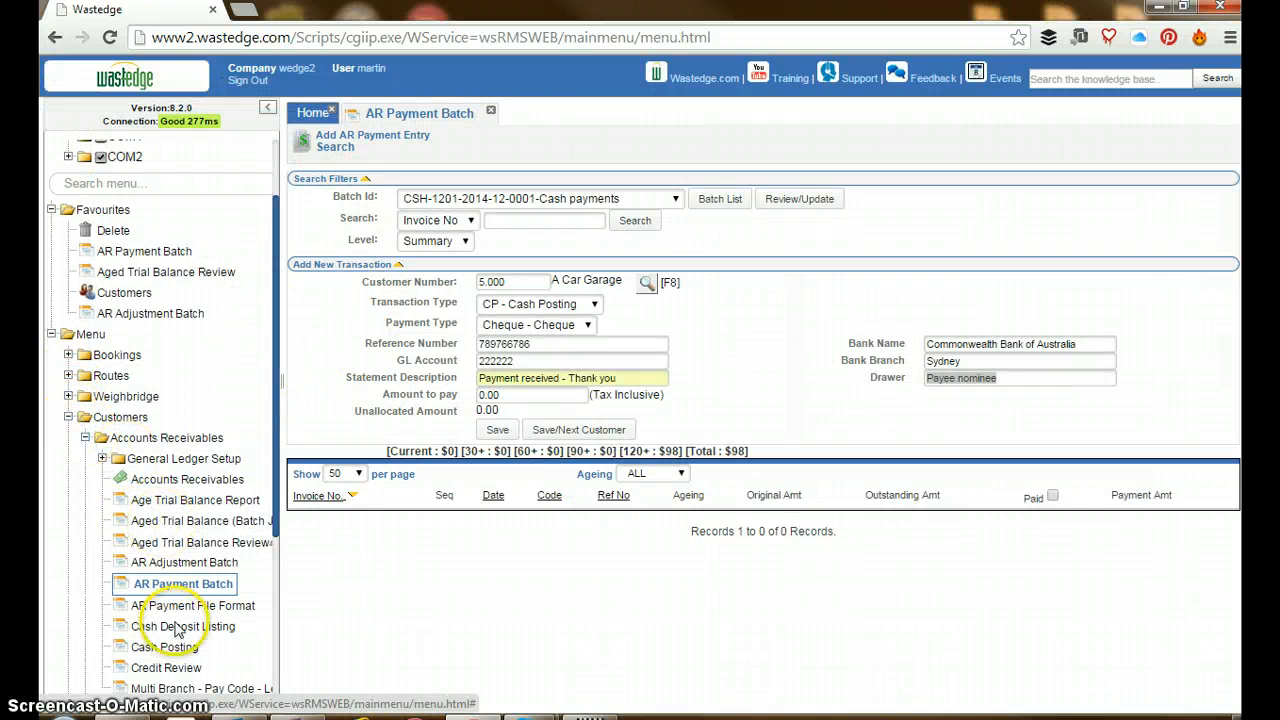
{"action": "scroll", "coordinate": [140, 549], "scroll_direction": "down", "scroll_amount": 3}
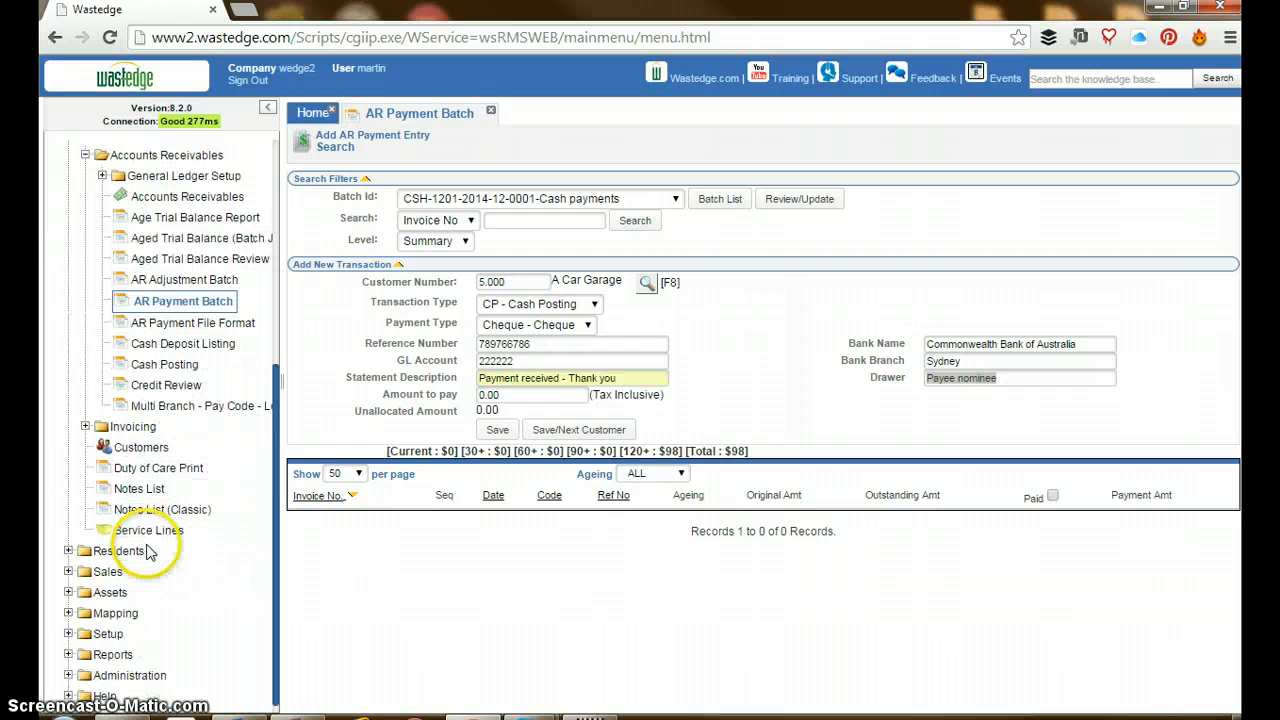
{"action": "left_click", "coordinate": [131, 434]}
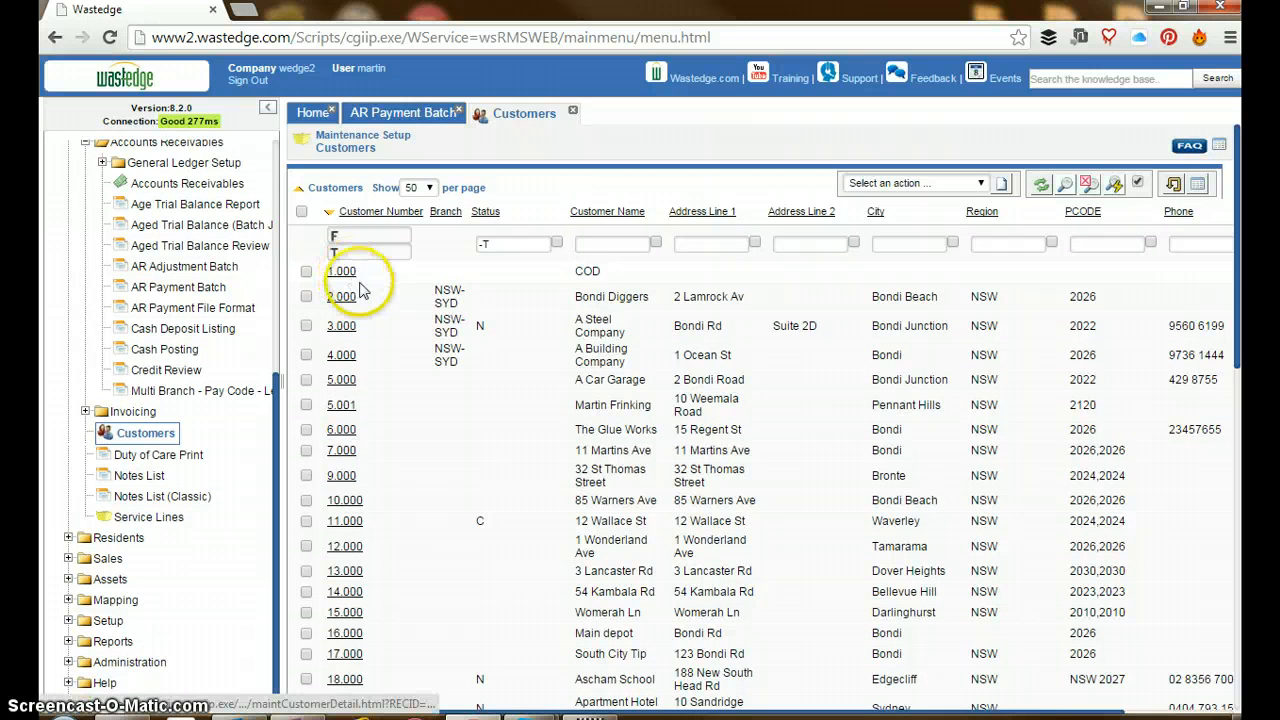
{"action": "left_click", "coordinate": [341, 298]}
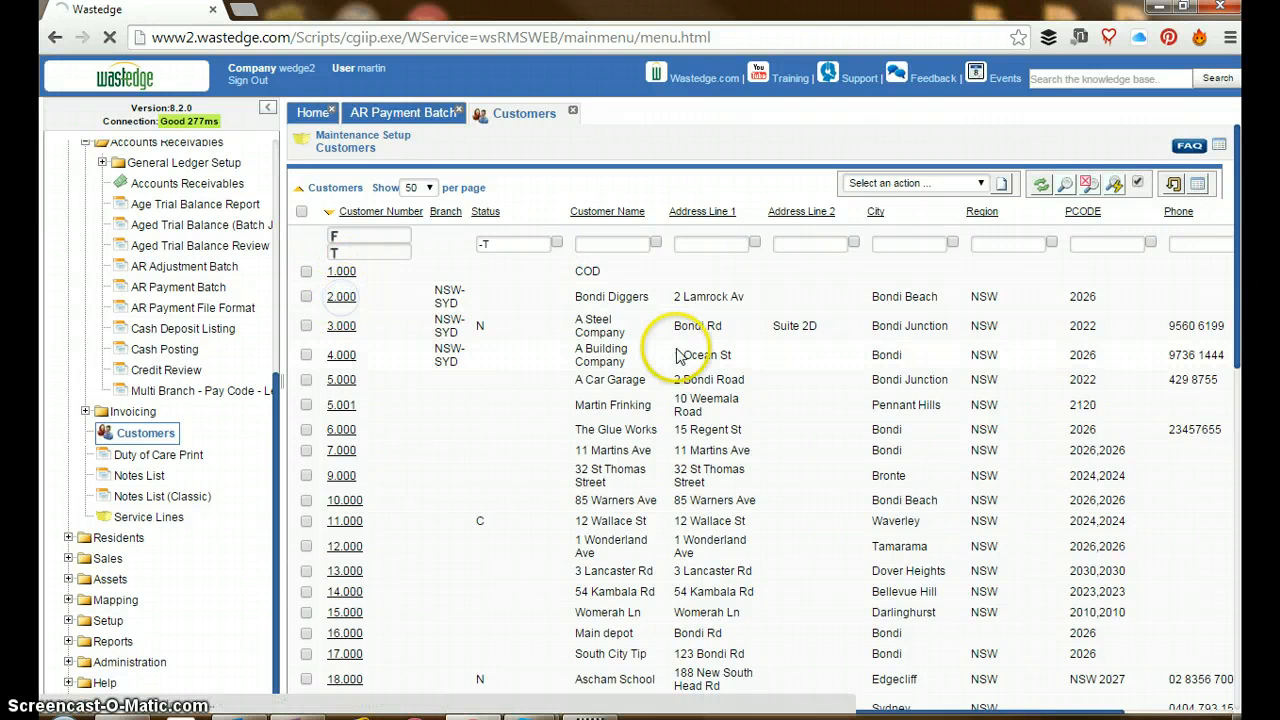
{"action": "left_click", "coordinate": [266, 110]}
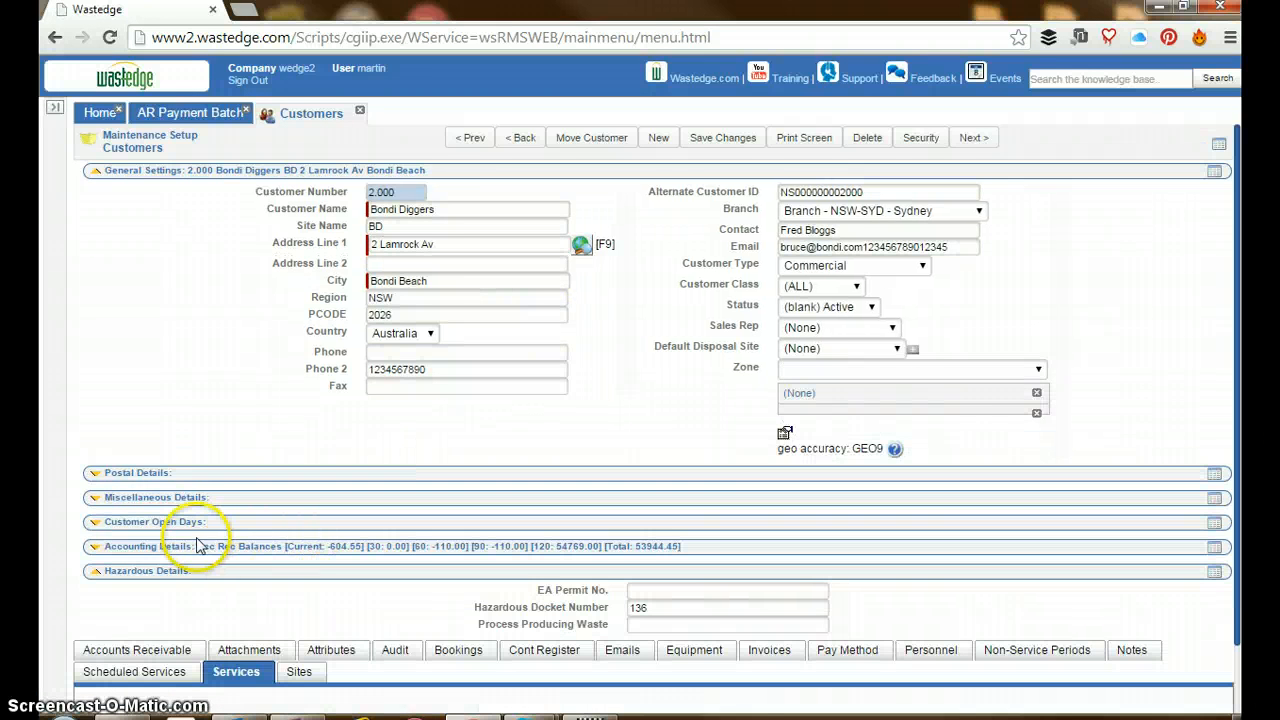
{"action": "left_click", "coordinate": [178, 548]}
{"action": "scroll", "coordinate": [300, 535], "scroll_direction": "down", "scroll_amount": 2}
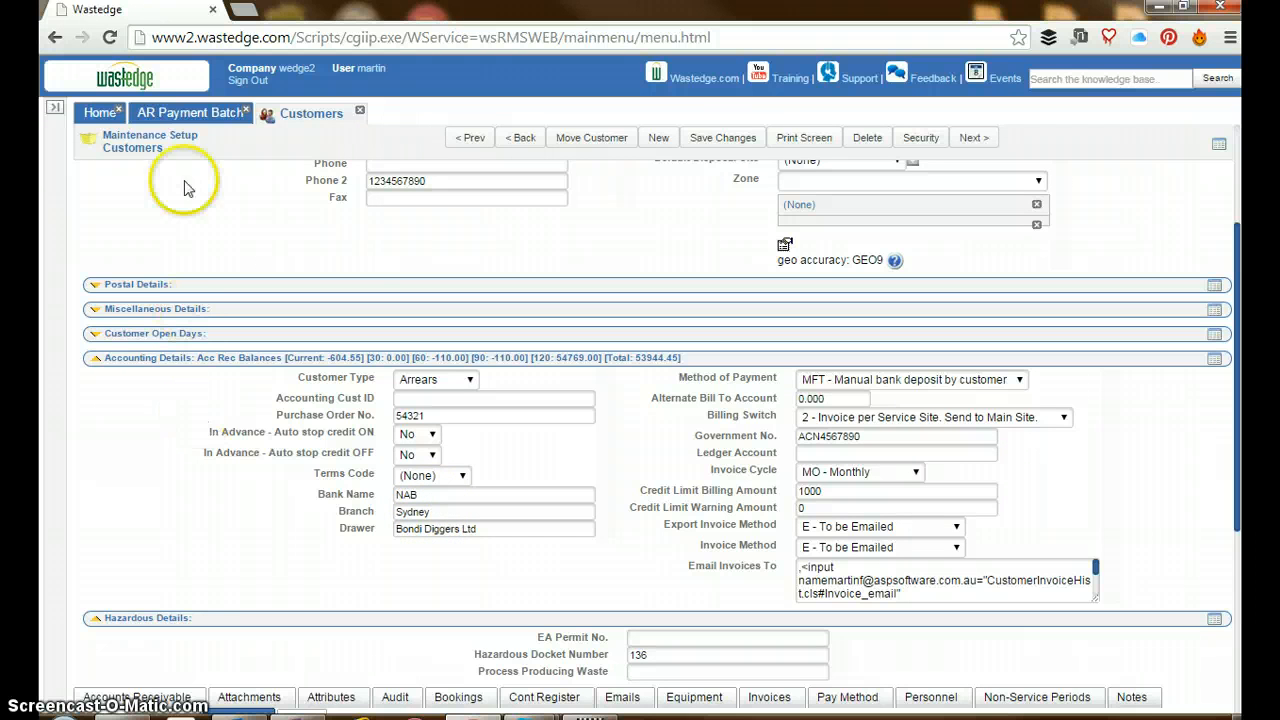
Return to the AR payment batch, set the cheque transaction's amount to pay to 150 and try to save it
{"action": "left_click", "coordinate": [193, 118]}
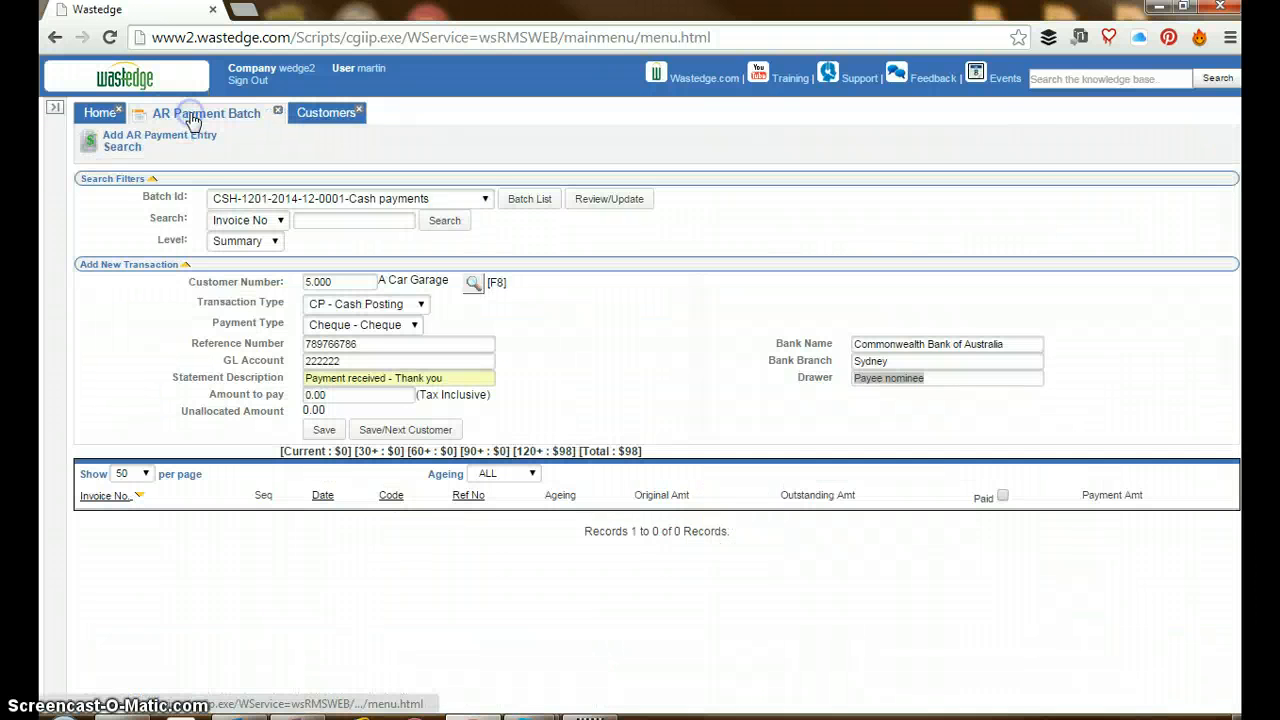
{"action": "left_click", "coordinate": [318, 395]}
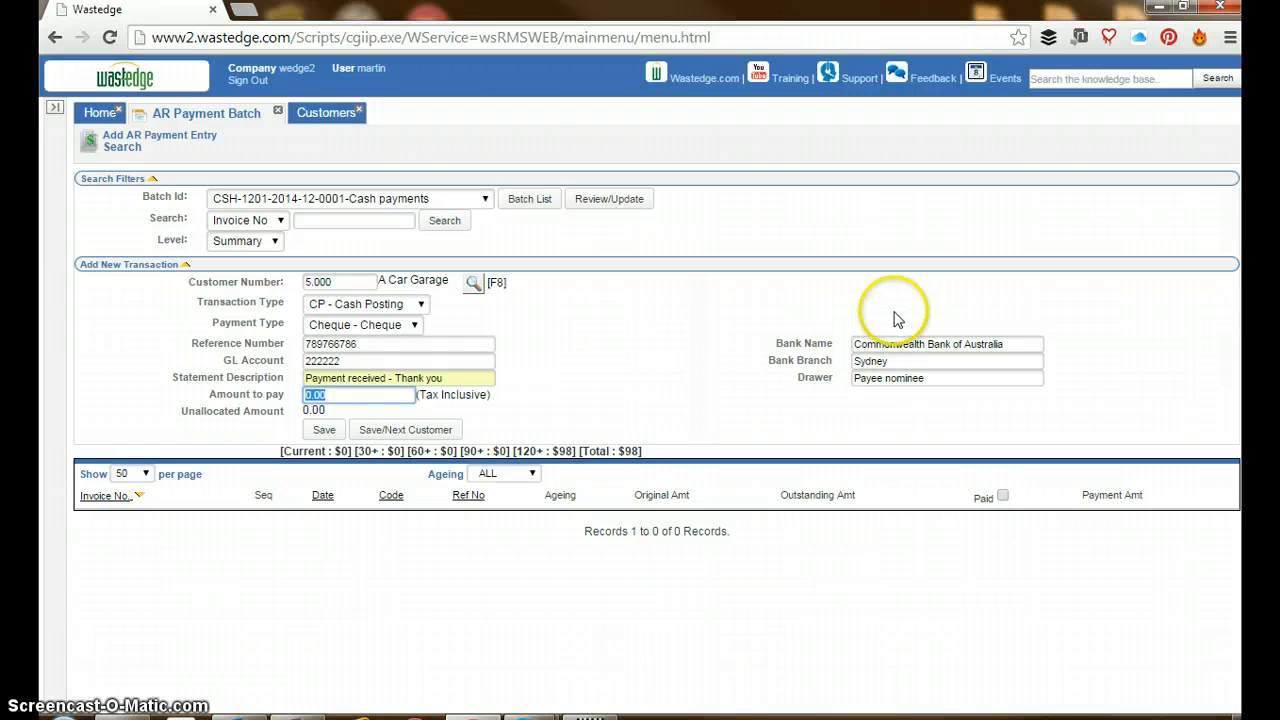
{"action": "type", "text": "1"}
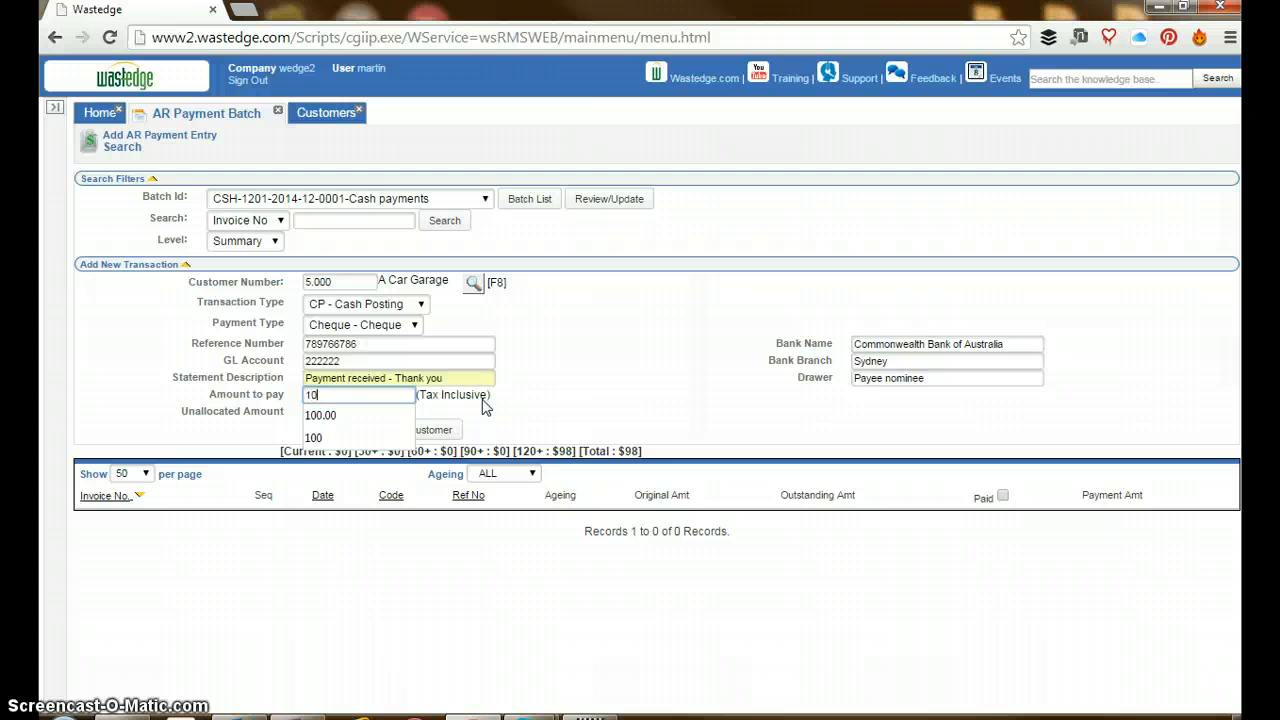
{"action": "type", "text": "50"}
{"action": "key", "text": "Tab"}
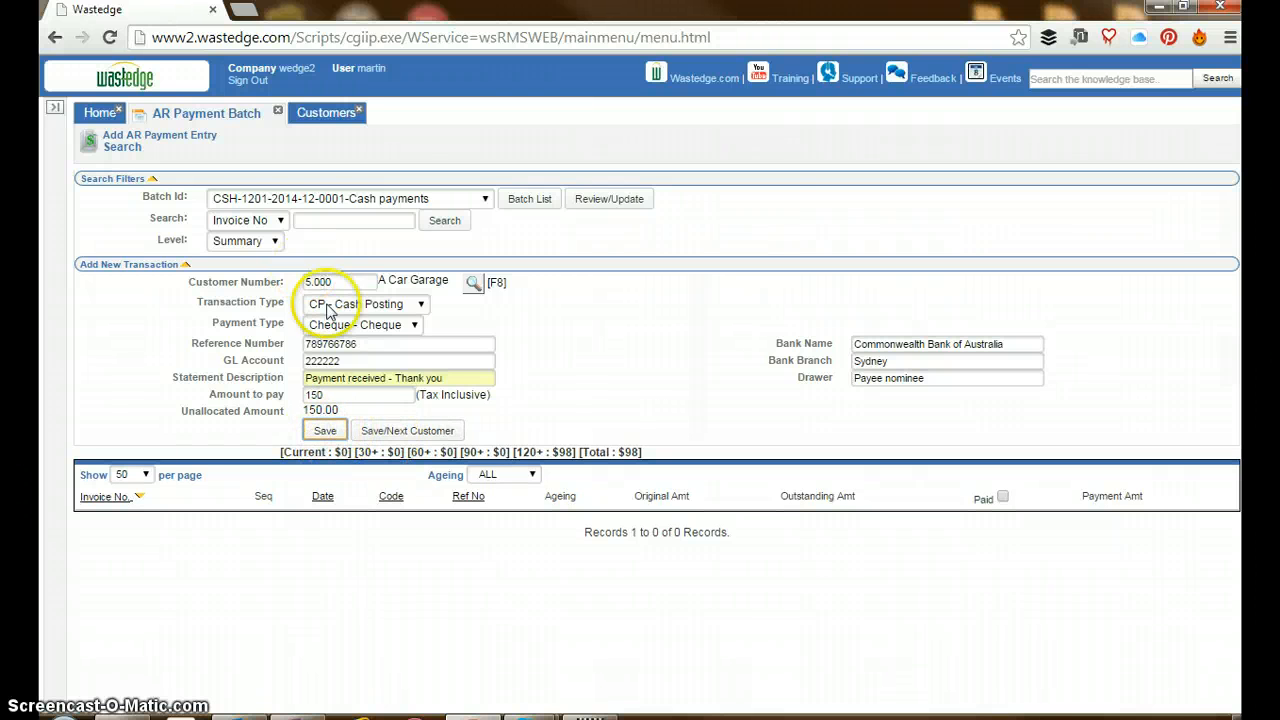
{"action": "left_click", "coordinate": [322, 428]}
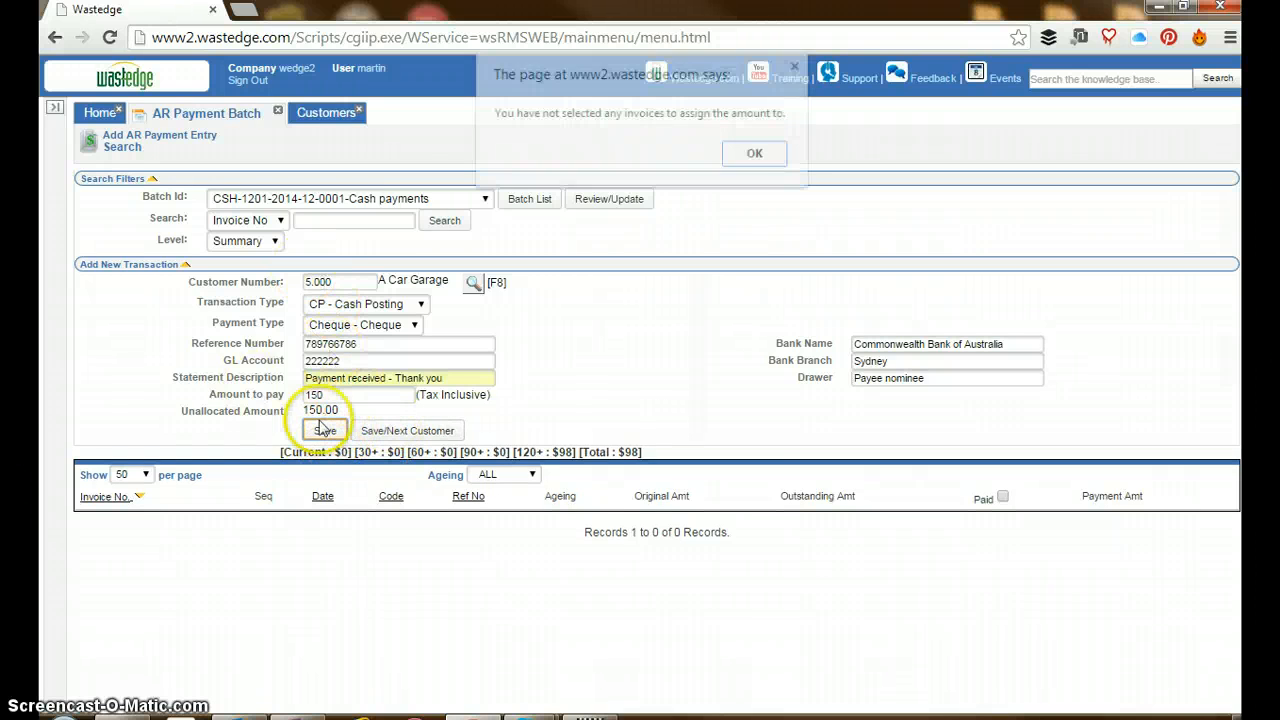
{"action": "left_click", "coordinate": [750, 155]}
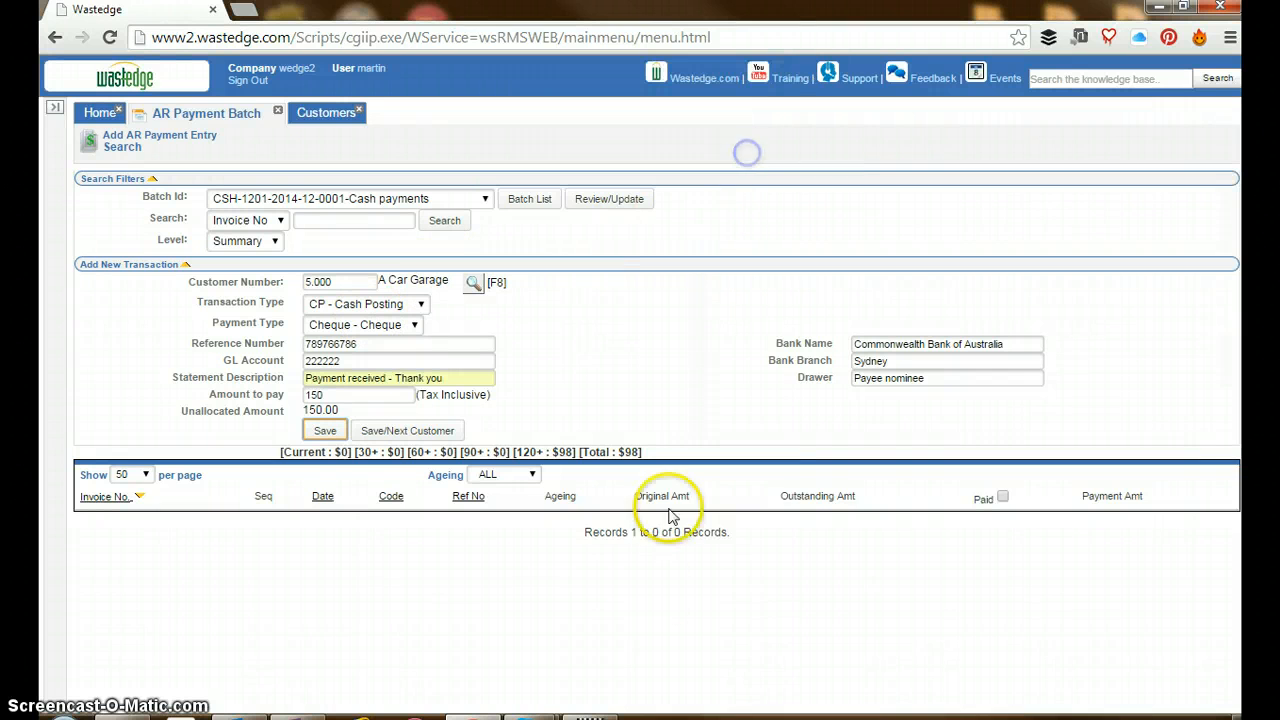
Change the transaction type to PP - Prepaid Credit and re-enter the bank name Commonwealth Bank of Australia and bank branch Sydney
{"action": "left_click", "coordinate": [419, 304]}
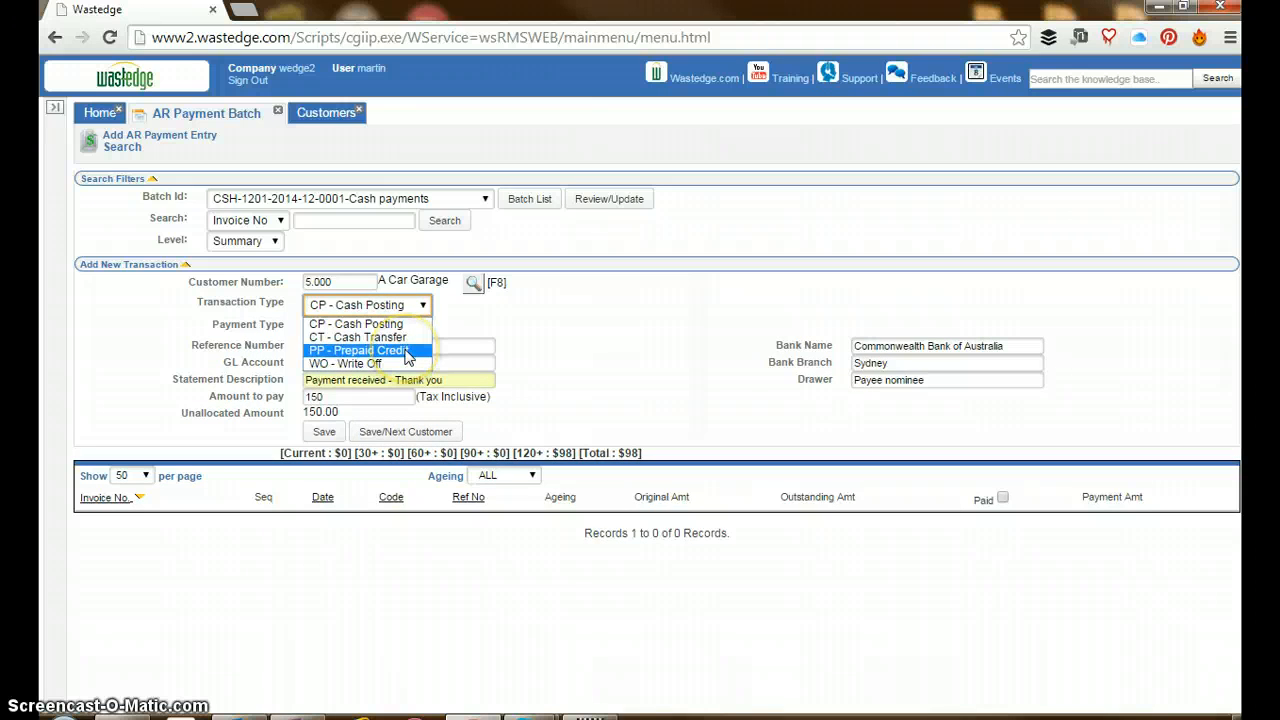
{"action": "left_click", "coordinate": [407, 351]}
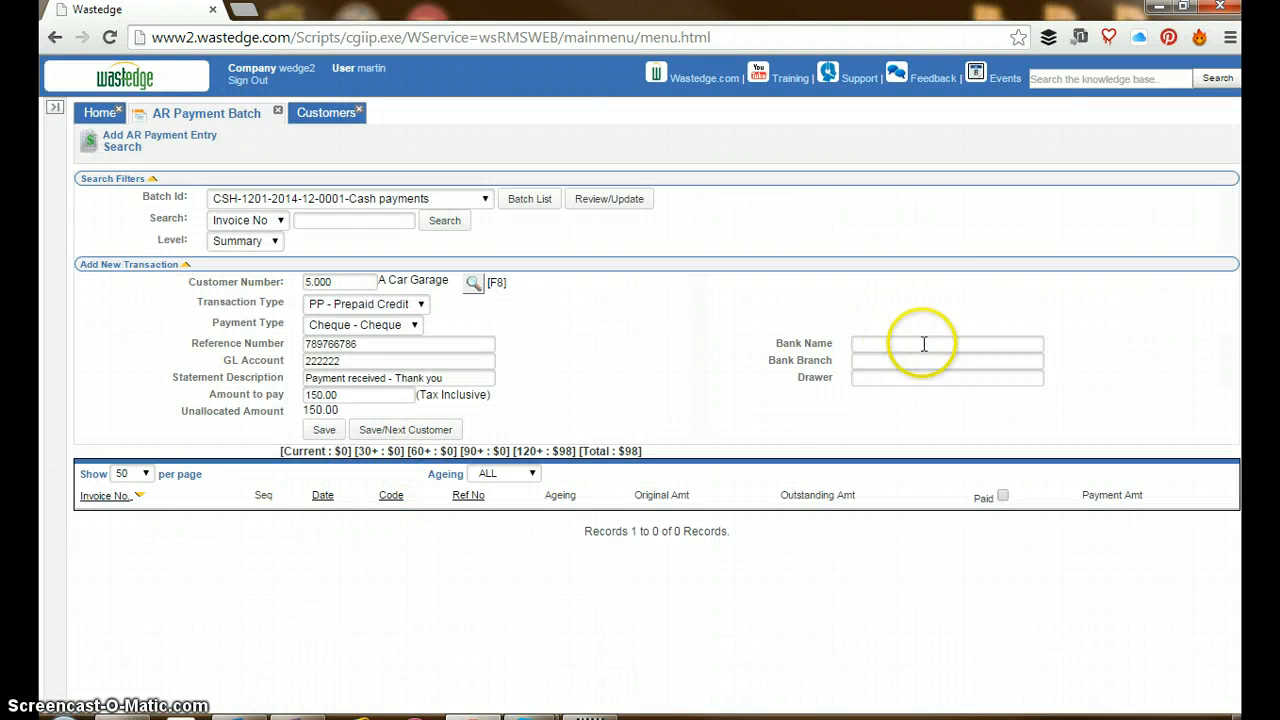
{"action": "left_click", "coordinate": [921, 343]}
{"action": "type", "text": "COmm"}
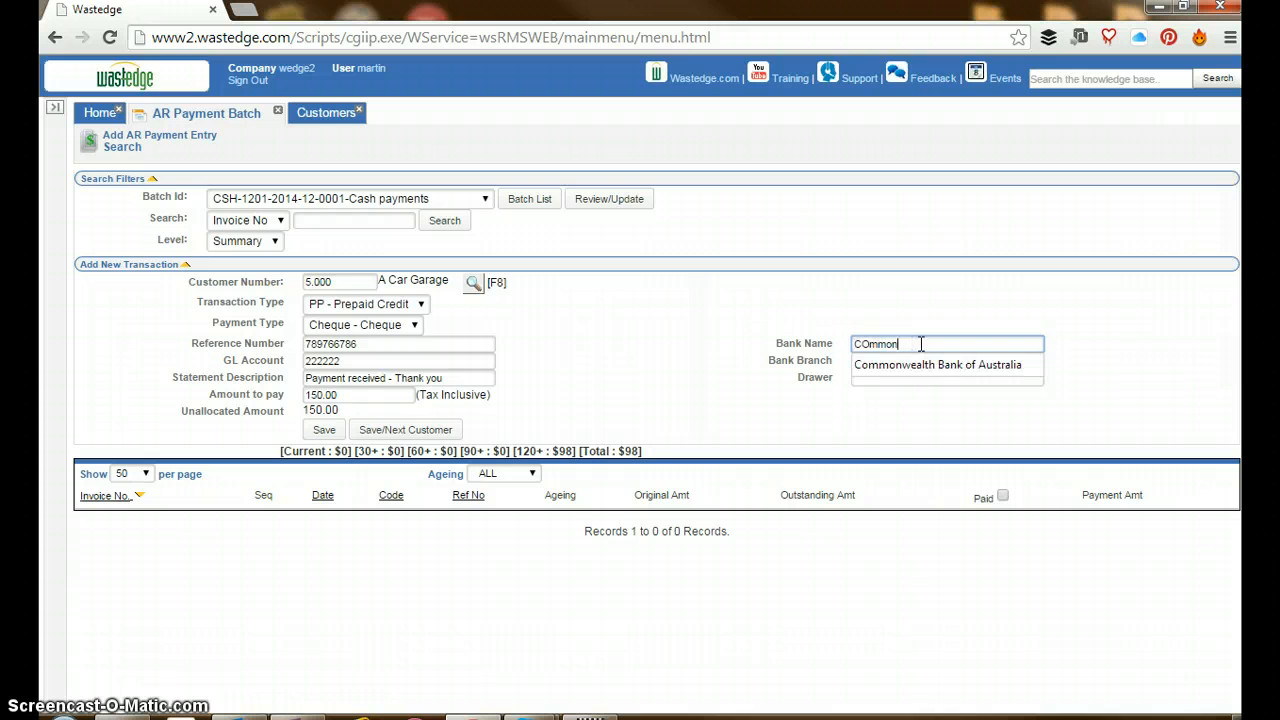
{"action": "type", "text": "on"}
{"action": "key", "text": "Down"}
{"action": "key", "text": "Tab"}
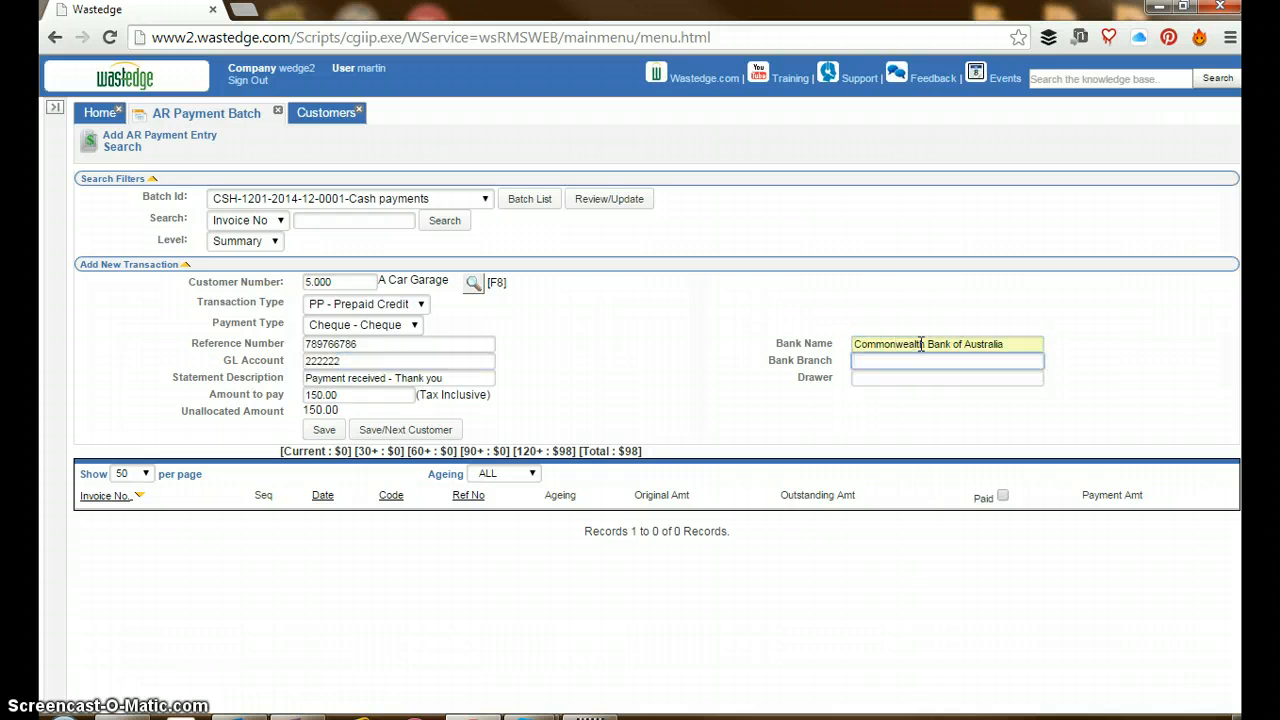
{"action": "type", "text": "Sydney"}
{"action": "key", "text": "Tab"}
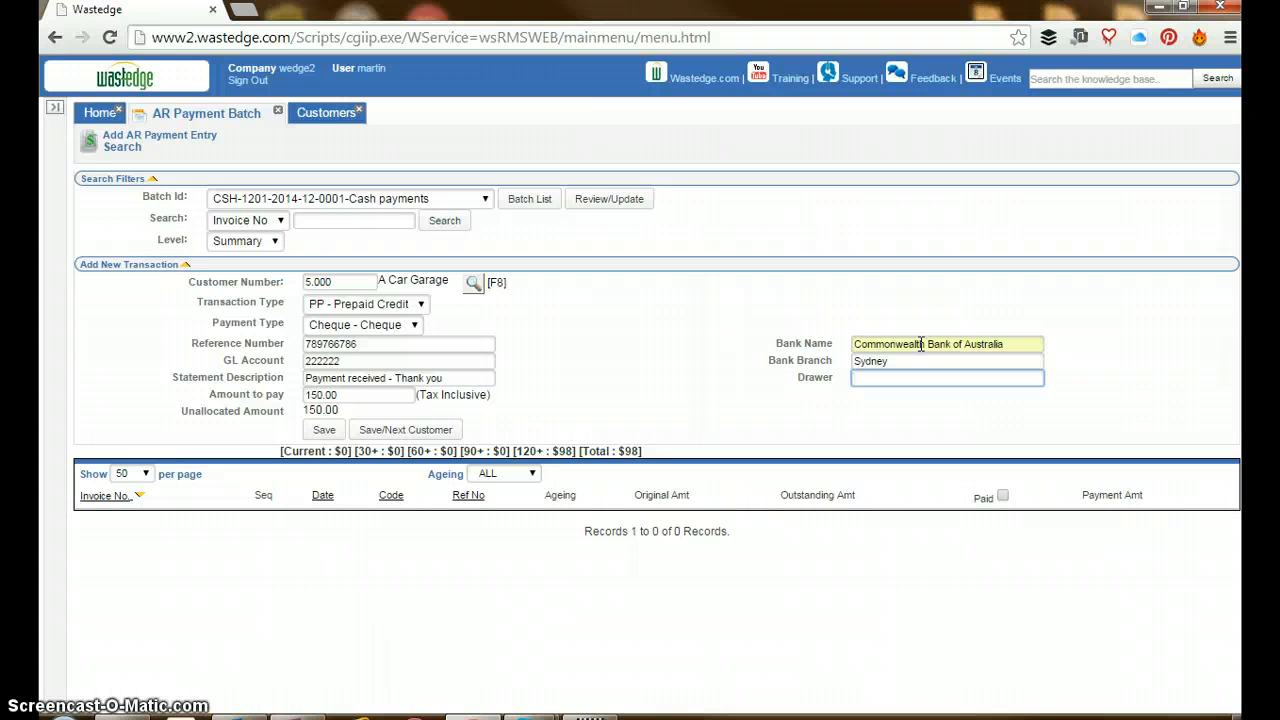
Set the drawer to "Payee nominee" and save the prepaid credit transaction
{"action": "key", "text": "Tab"}
{"action": "key", "text": "shift+Tab"}
{"action": "key", "text": "Down"}
{"action": "key", "text": "Tab"}
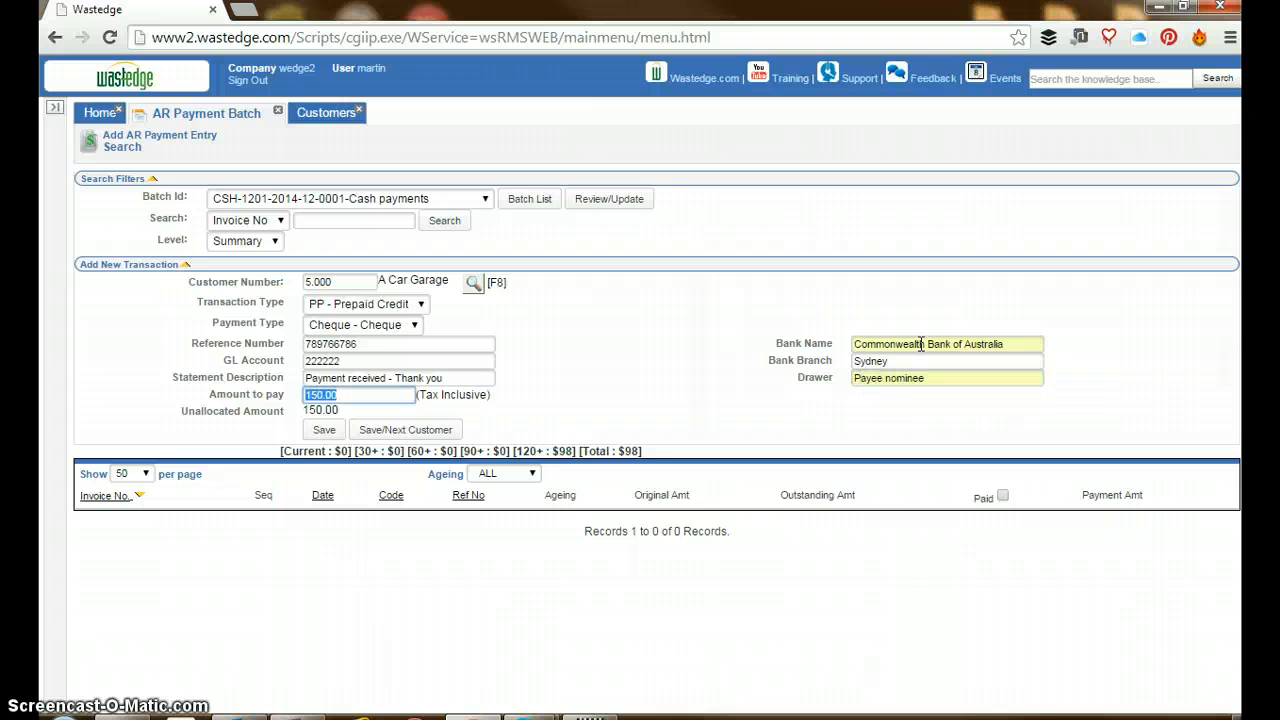
{"action": "left_click", "coordinate": [324, 431]}
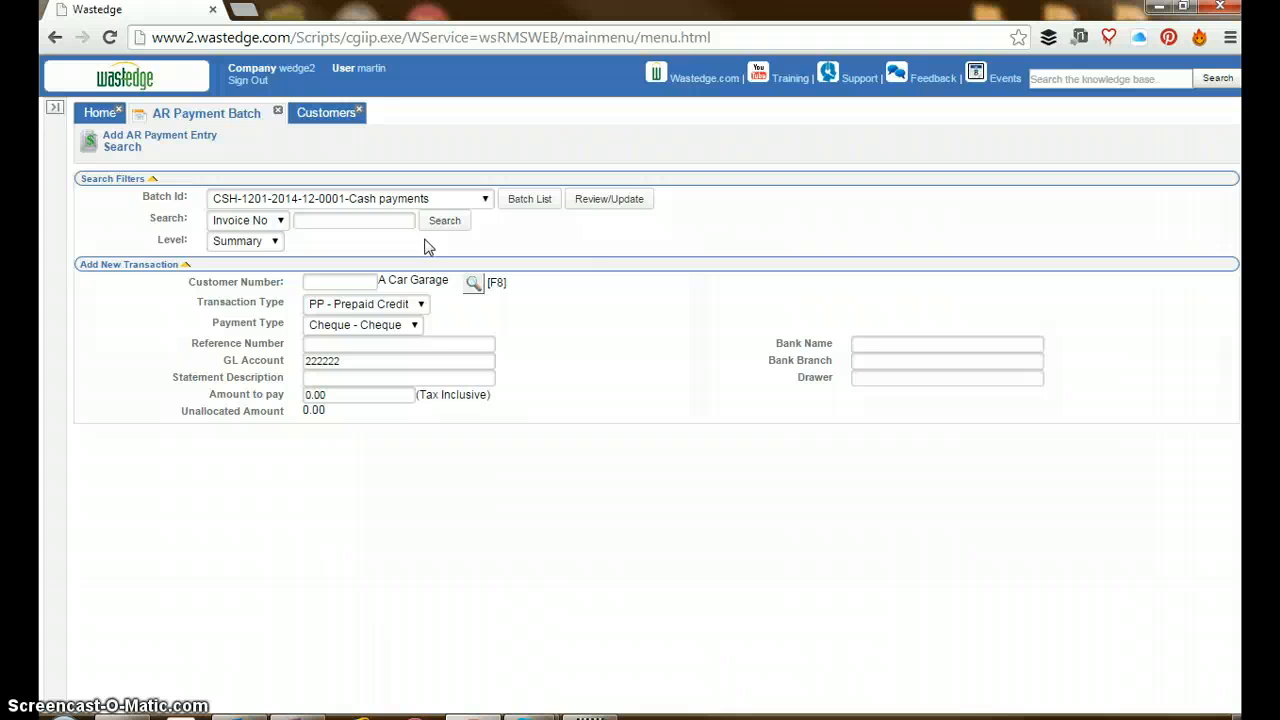
Open the record of the Waverley customer with status C from the customer list and examine its general settings
{"action": "left_click", "coordinate": [315, 114]}
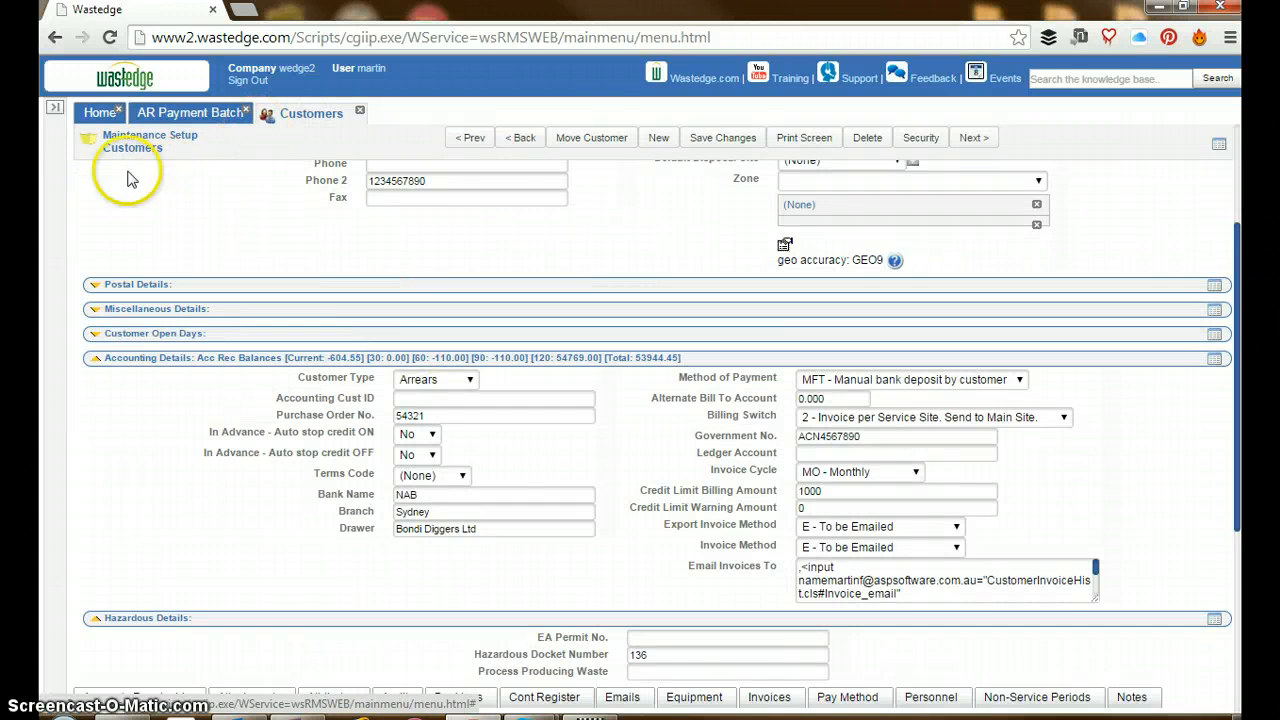
{"action": "left_click", "coordinate": [56, 112]}
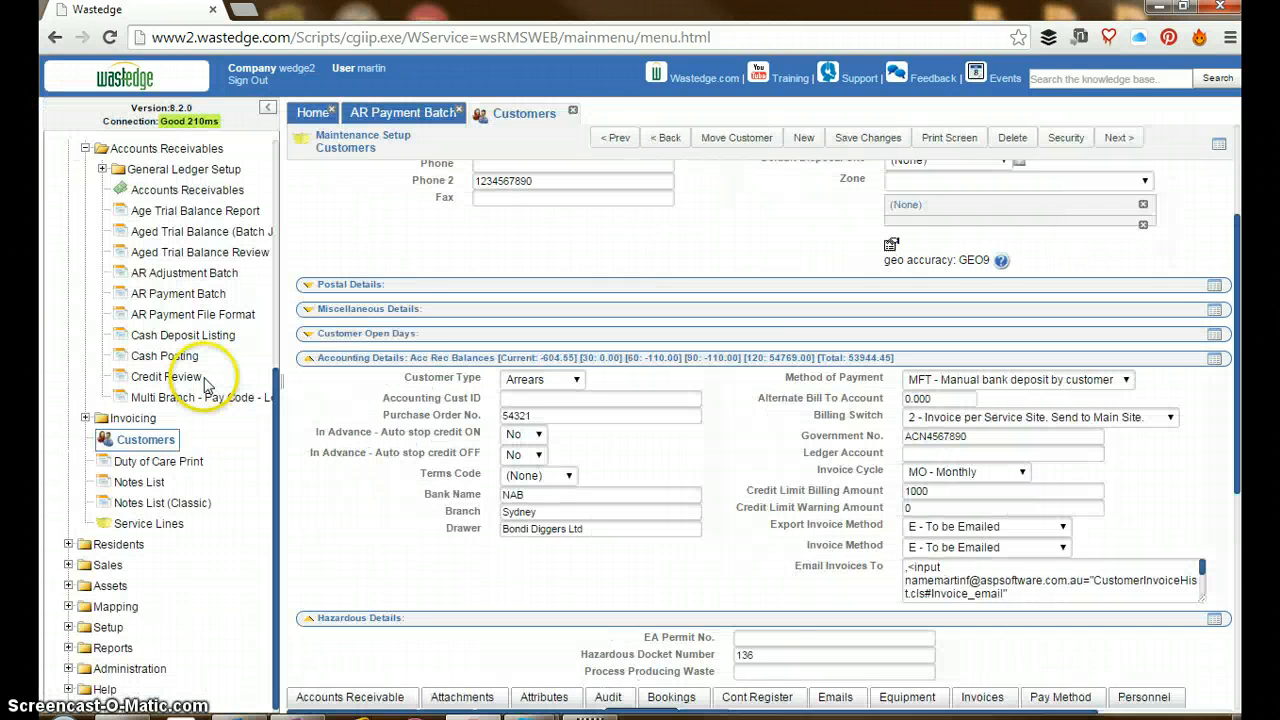
{"action": "left_click", "coordinate": [135, 440]}
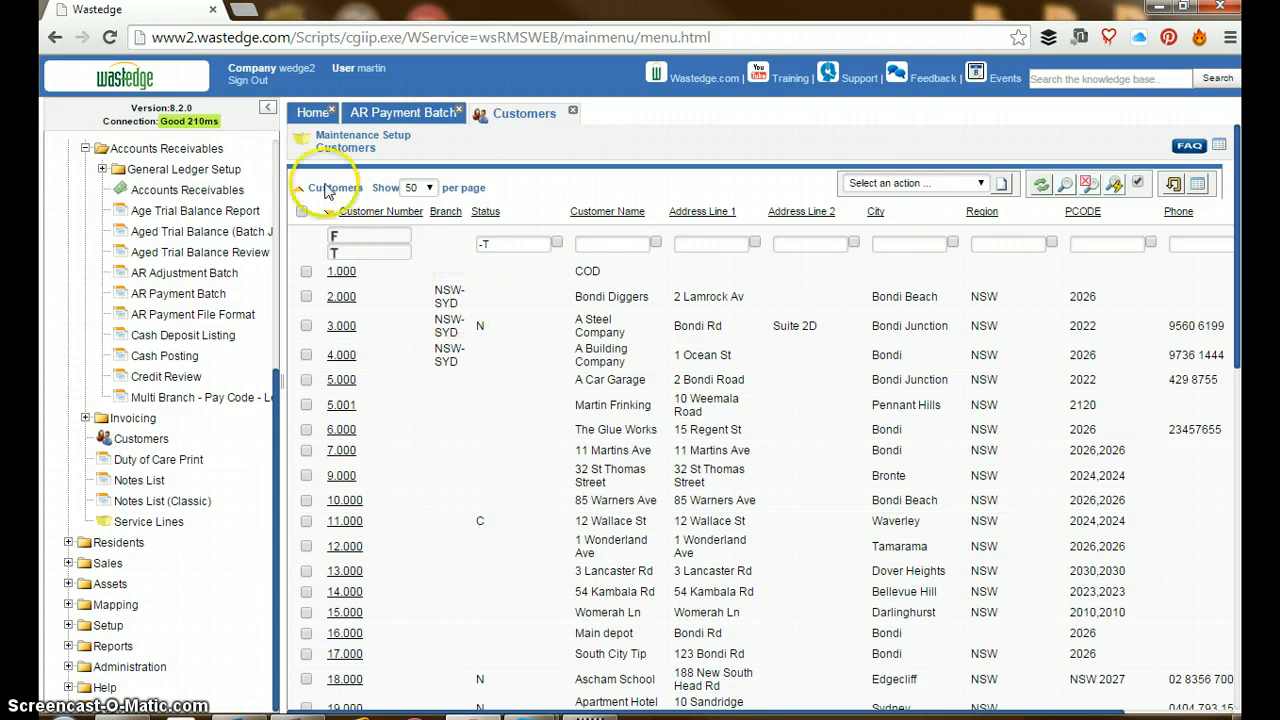
{"action": "left_click", "coordinate": [265, 109]}
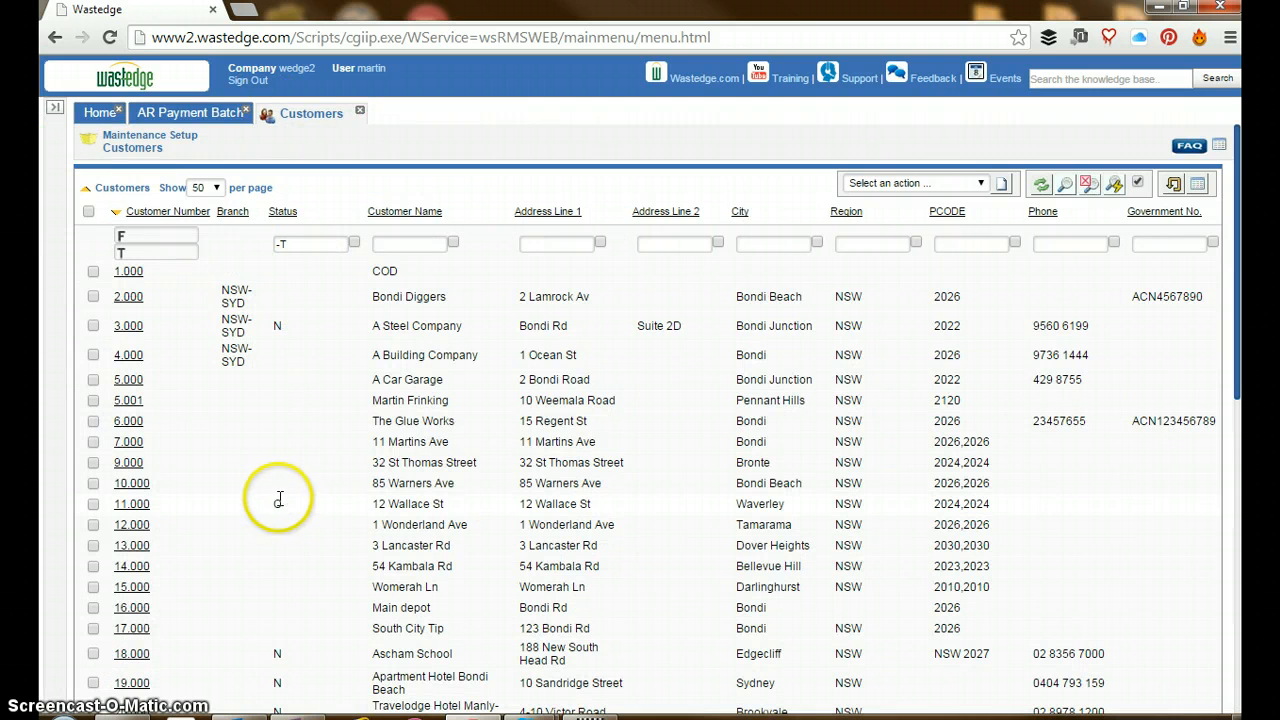
{"action": "double_click", "coordinate": [278, 504]}
{"action": "left_click", "coordinate": [130, 505]}
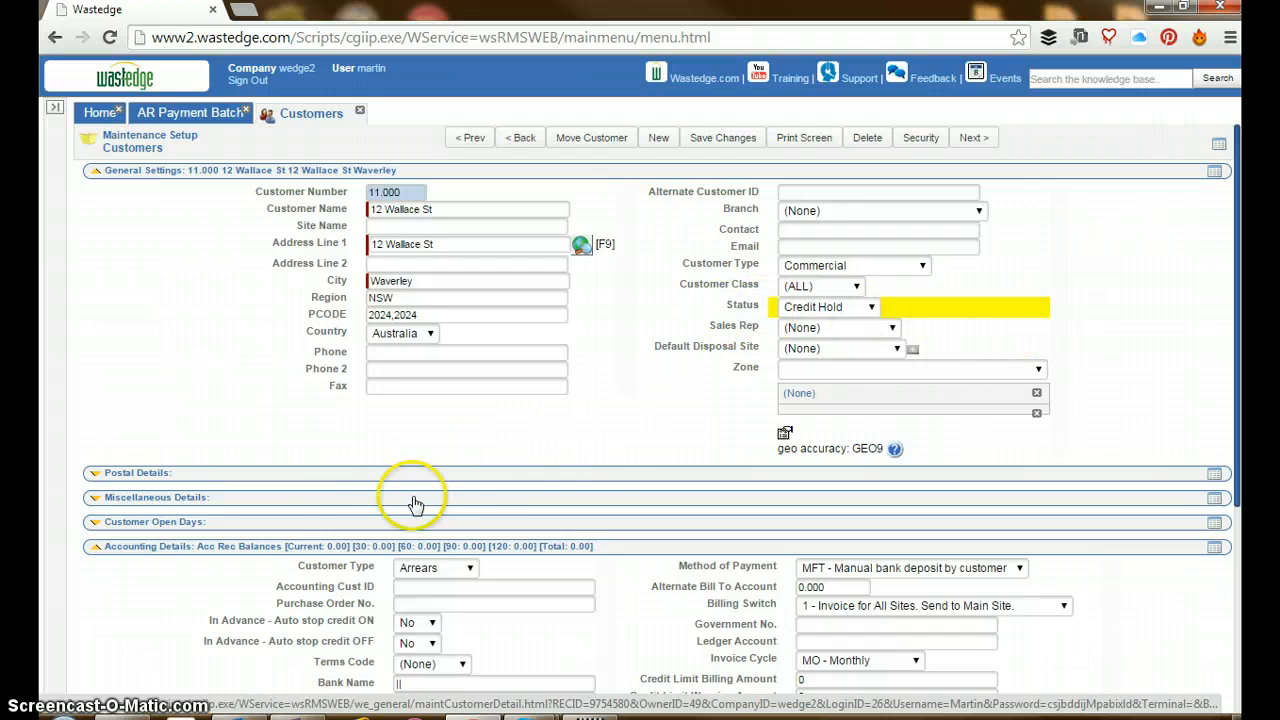
{"action": "left_click", "coordinate": [312, 546]}
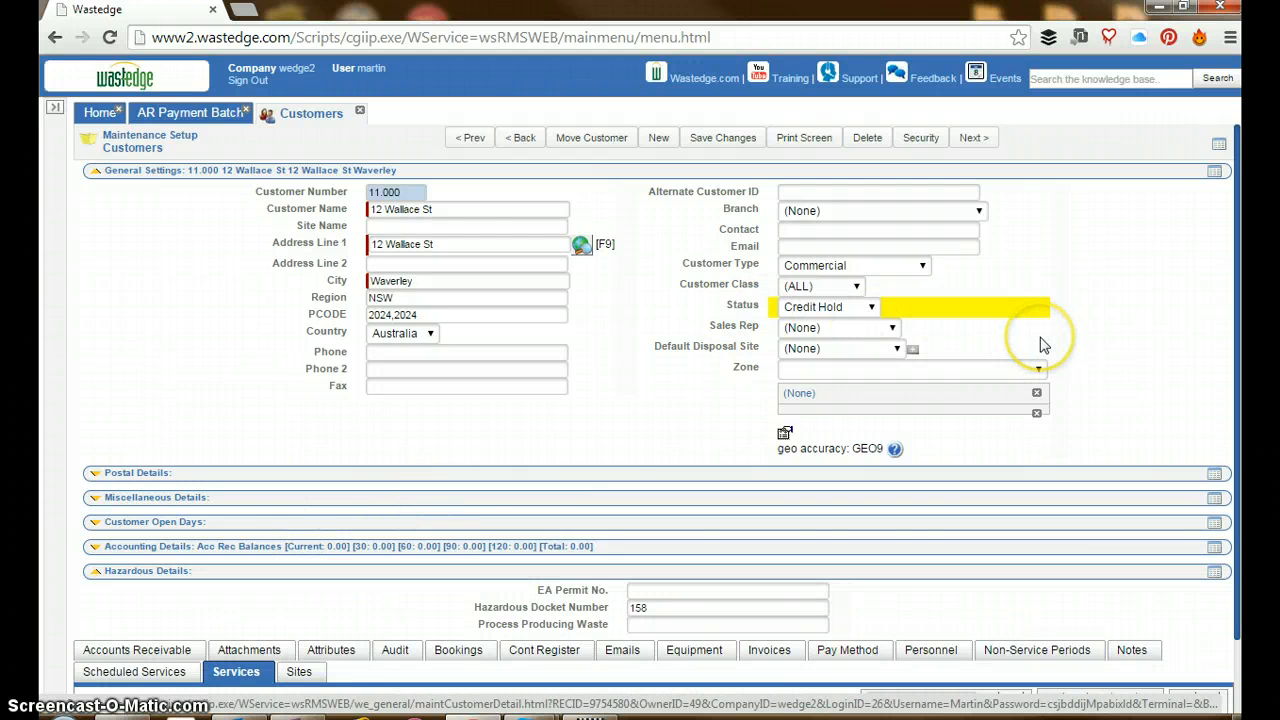
Open the payment batch's Review/Update page and check the reference amounts and payment types of its journal entries
{"action": "left_click", "coordinate": [193, 120]}
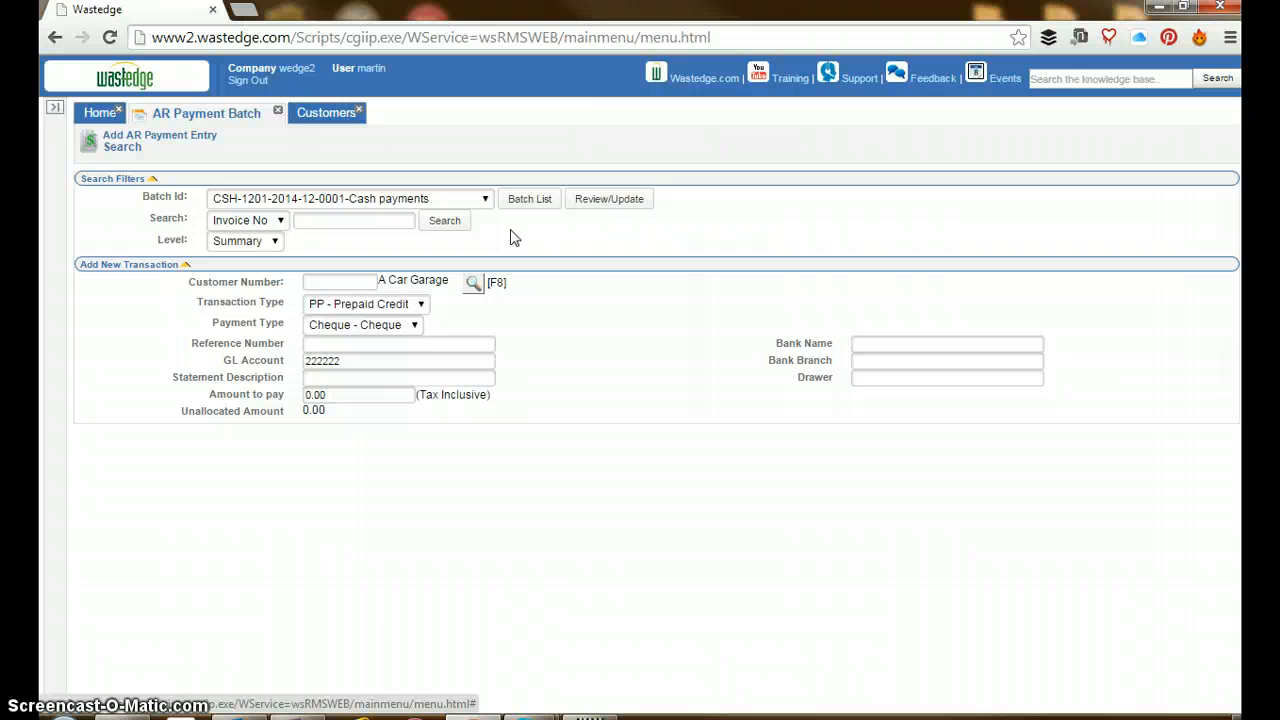
{"action": "left_click", "coordinate": [591, 201]}
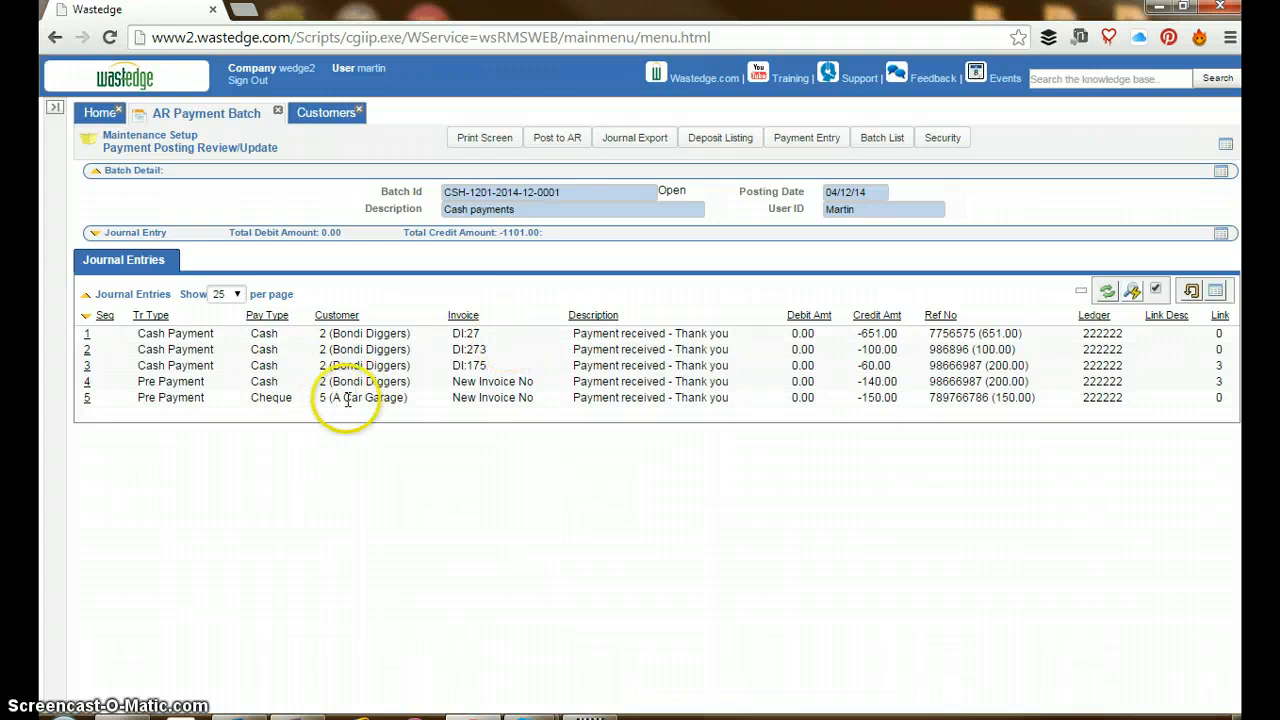
{"action": "left_click", "coordinate": [1005, 336]}
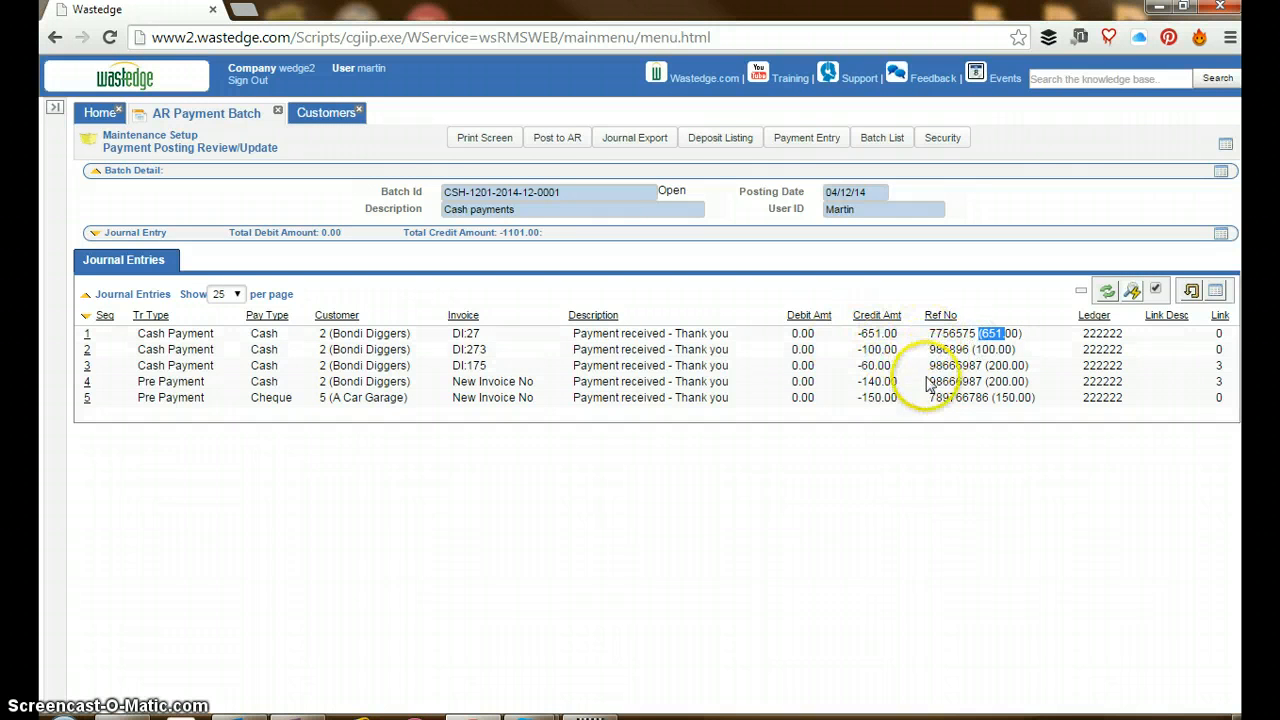
{"action": "left_click", "coordinate": [1024, 381]}
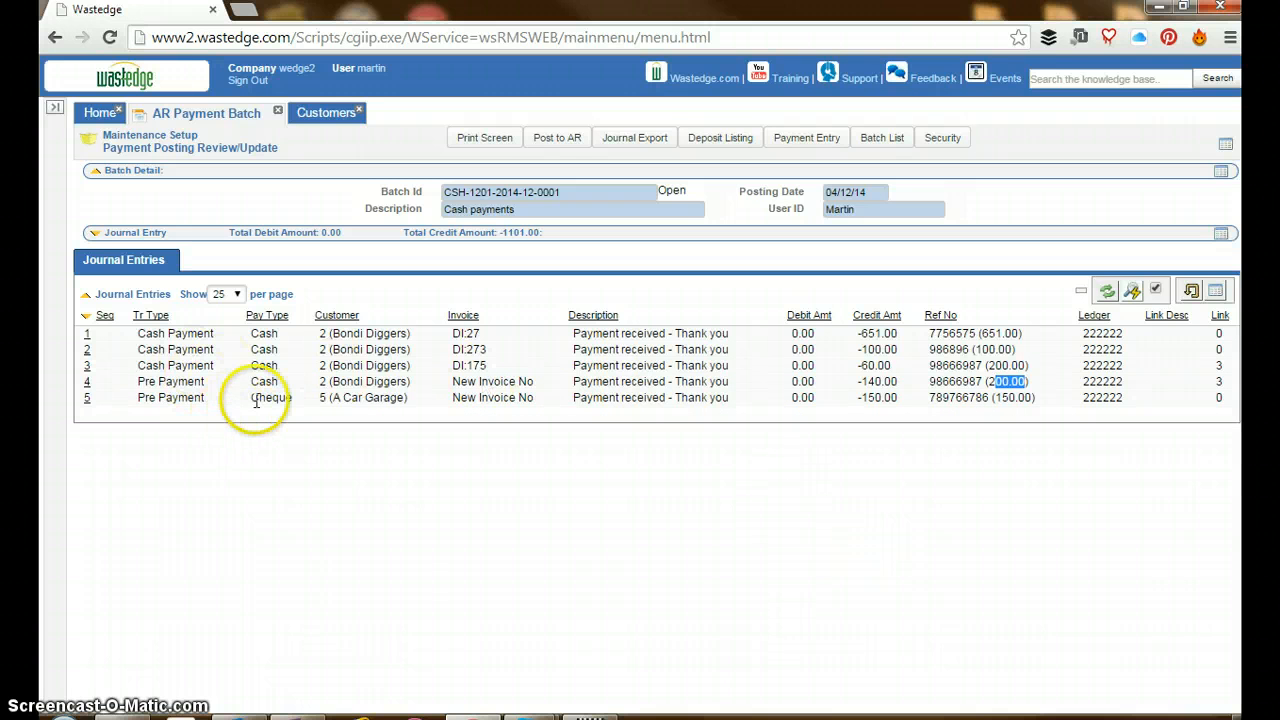
{"action": "left_click_drag", "start_coordinate": [253, 400], "coordinate": [287, 398]}
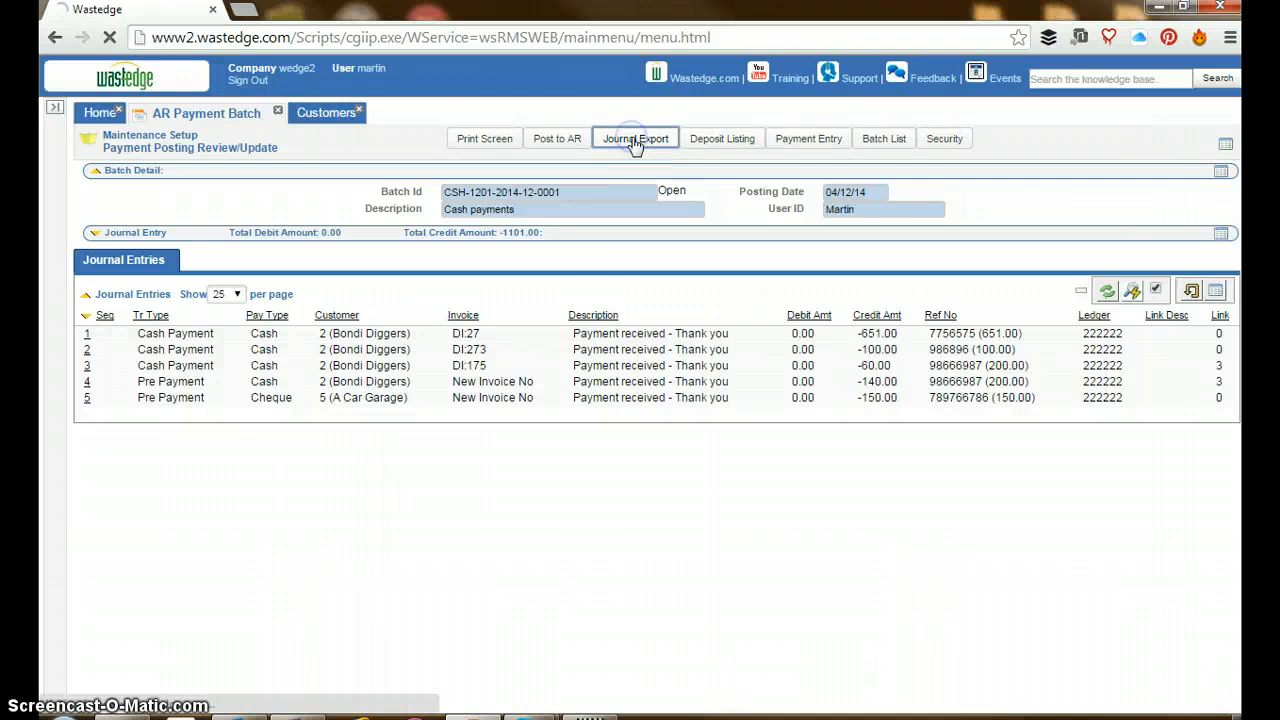
Run the Journal Export for the batch, download the resulting CSV file and open it in Excel
{"action": "left_click", "coordinate": [632, 142]}
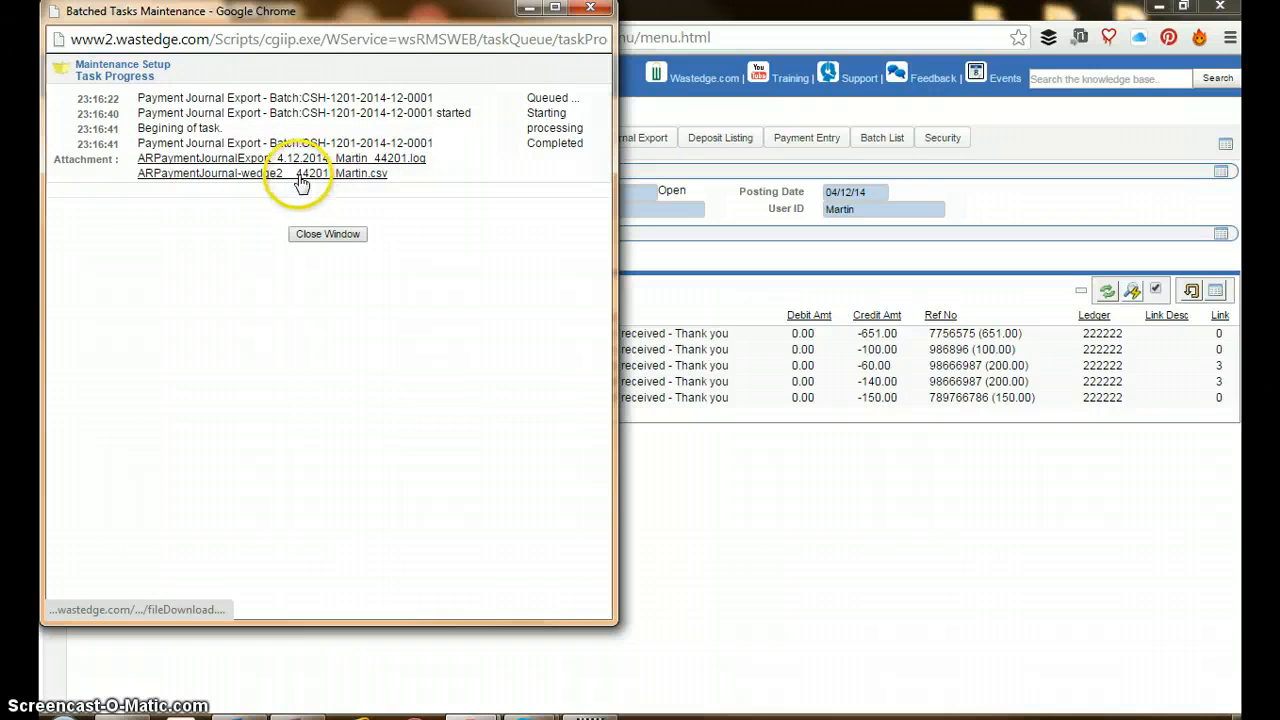
{"action": "left_click", "coordinate": [305, 180]}
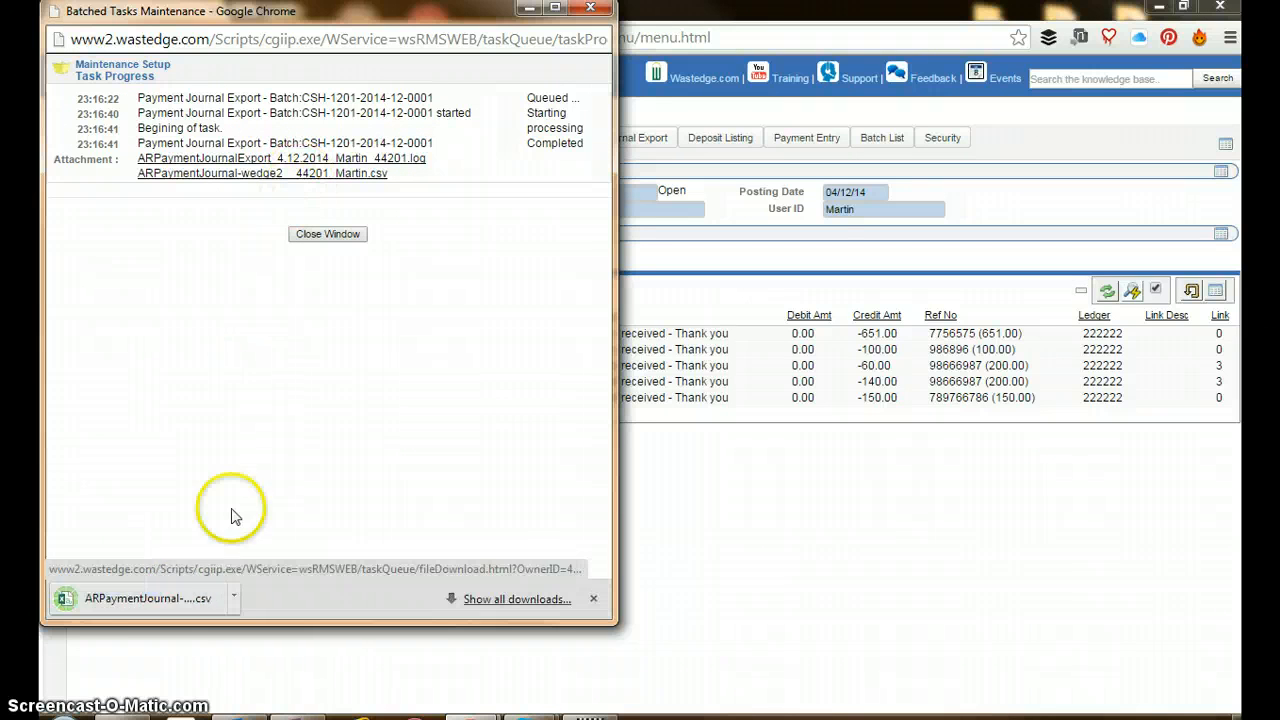
{"action": "left_click", "coordinate": [160, 598]}
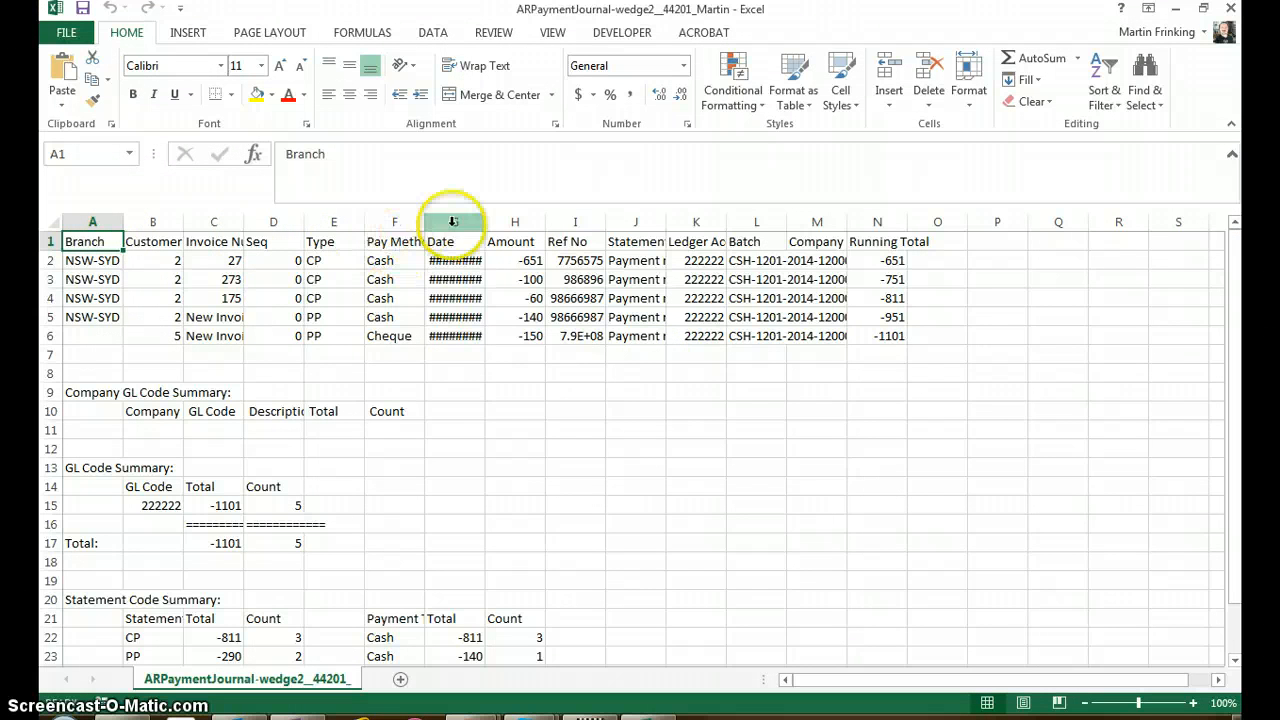
Widen the Date column to show its dates and examine the Company GL Code Summary block in A9:F11
{"action": "left_click_drag", "start_coordinate": [488, 221], "coordinate": [530, 215]}
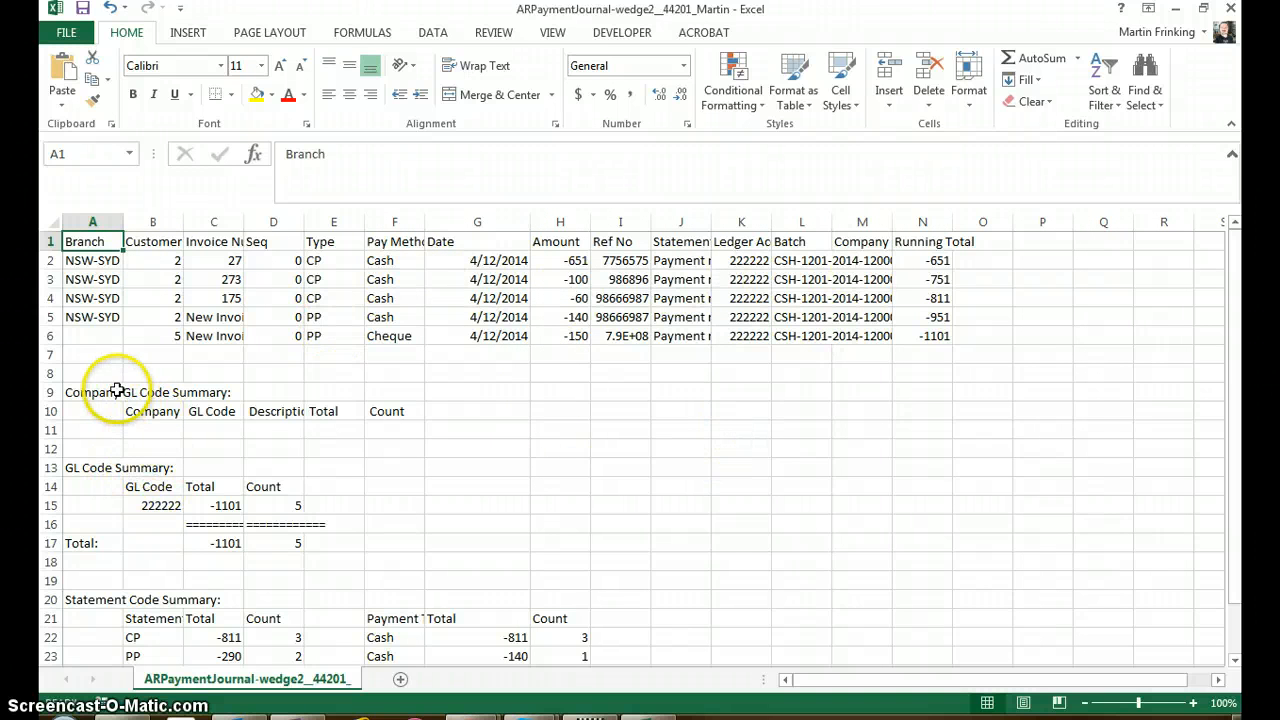
{"action": "left_click_drag", "start_coordinate": [108, 392], "coordinate": [378, 427]}
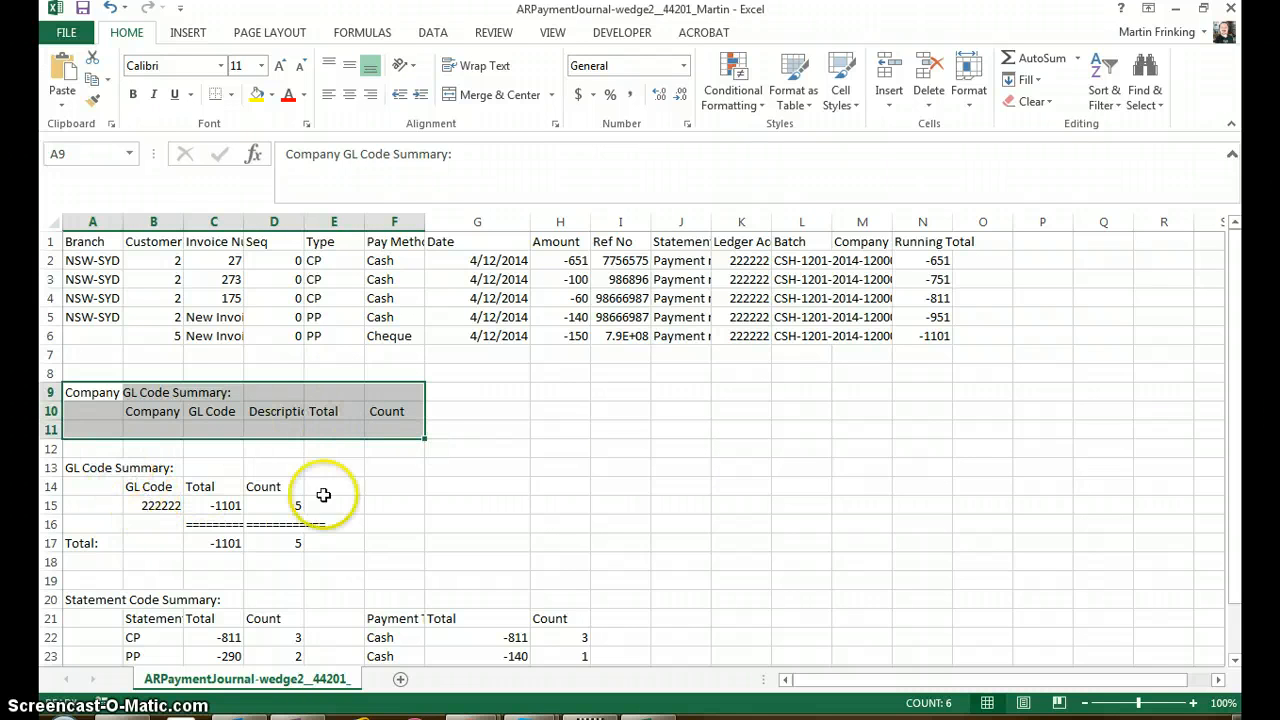
Examine the GL Code Summary and the Statement Code Summary blocks of the exported payment journal
{"action": "left_click", "coordinate": [97, 486]}
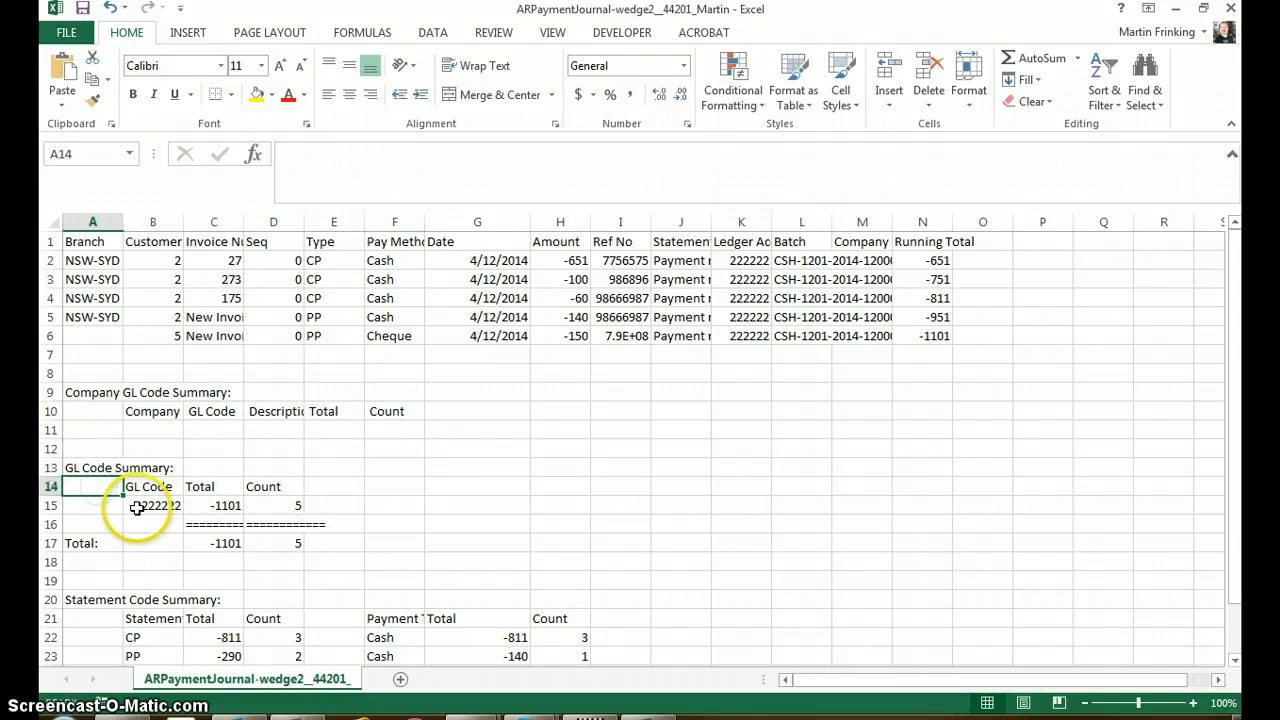
{"action": "left_click", "coordinate": [143, 507]}
{"action": "scroll", "coordinate": [314, 514], "scroll_direction": "down", "scroll_amount": 2}
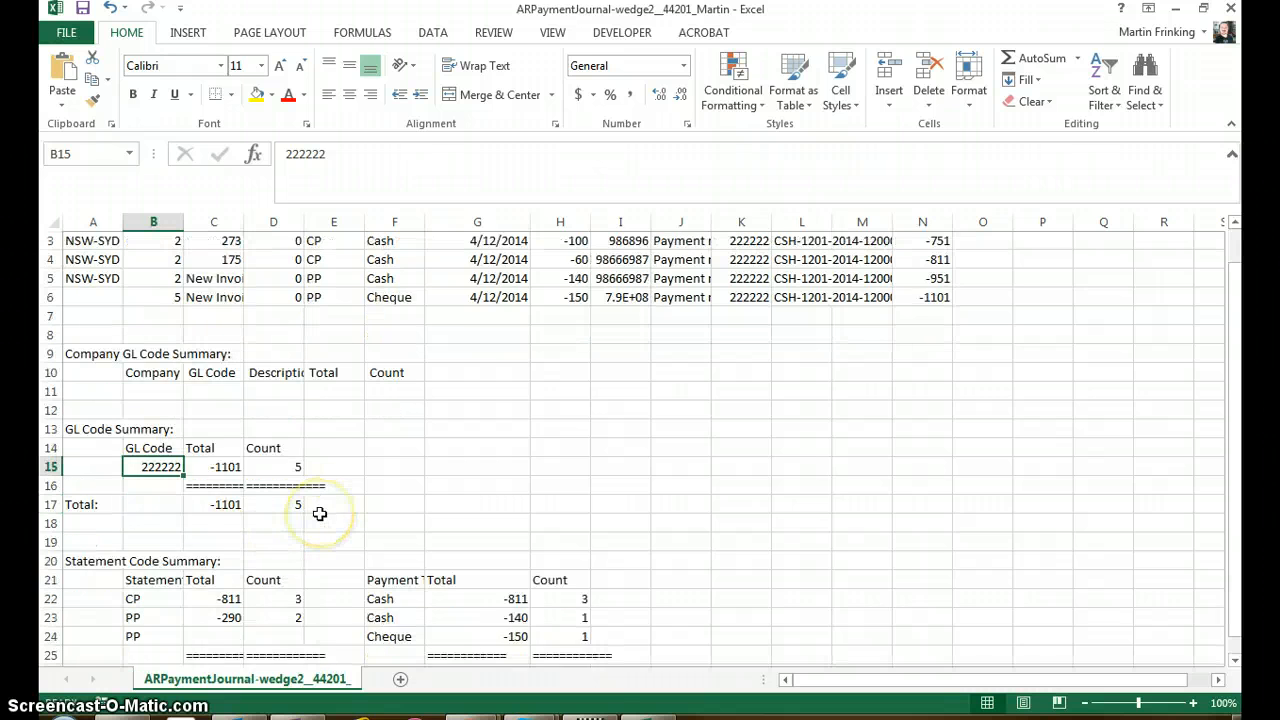
{"action": "scroll", "coordinate": [319, 513], "scroll_direction": "down", "scroll_amount": 1}
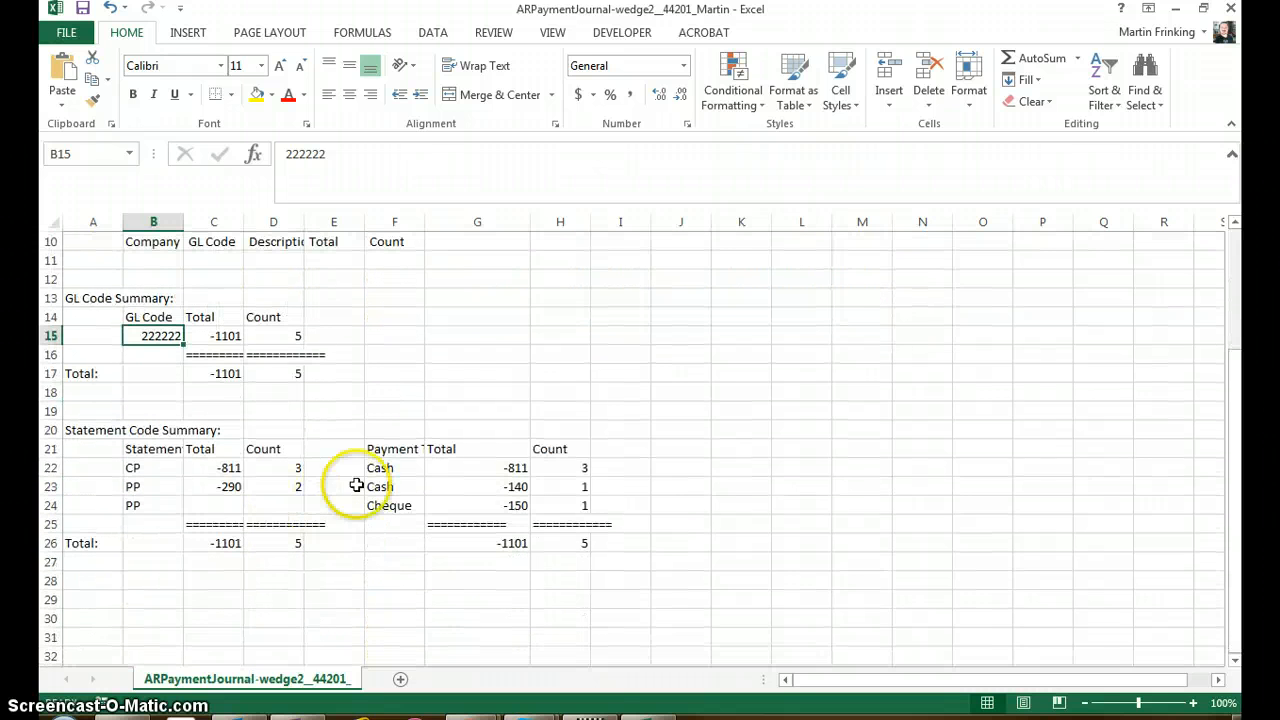
{"action": "left_click", "coordinate": [148, 471]}
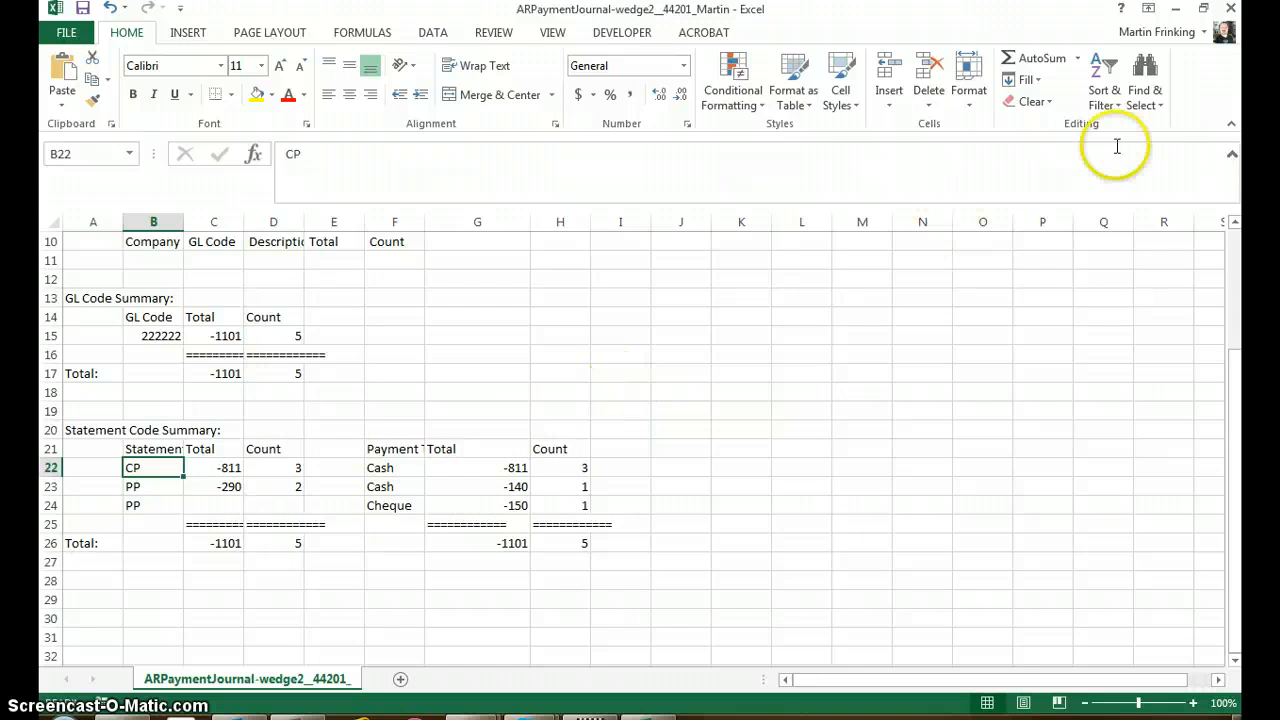
Close the journal CSV without saving changes and dismiss the Journal Export's task progress and completion windows in Wastedge
{"action": "left_click", "coordinate": [1229, 10]}
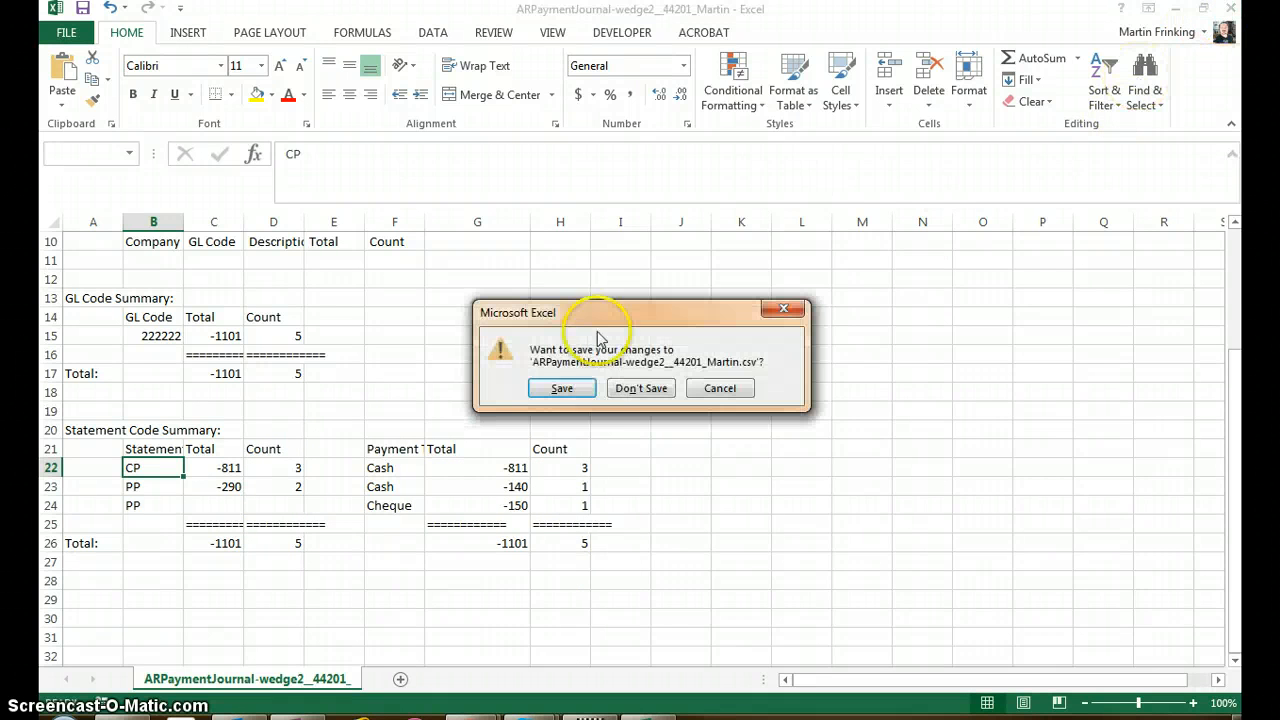
{"action": "left_click", "coordinate": [630, 389]}
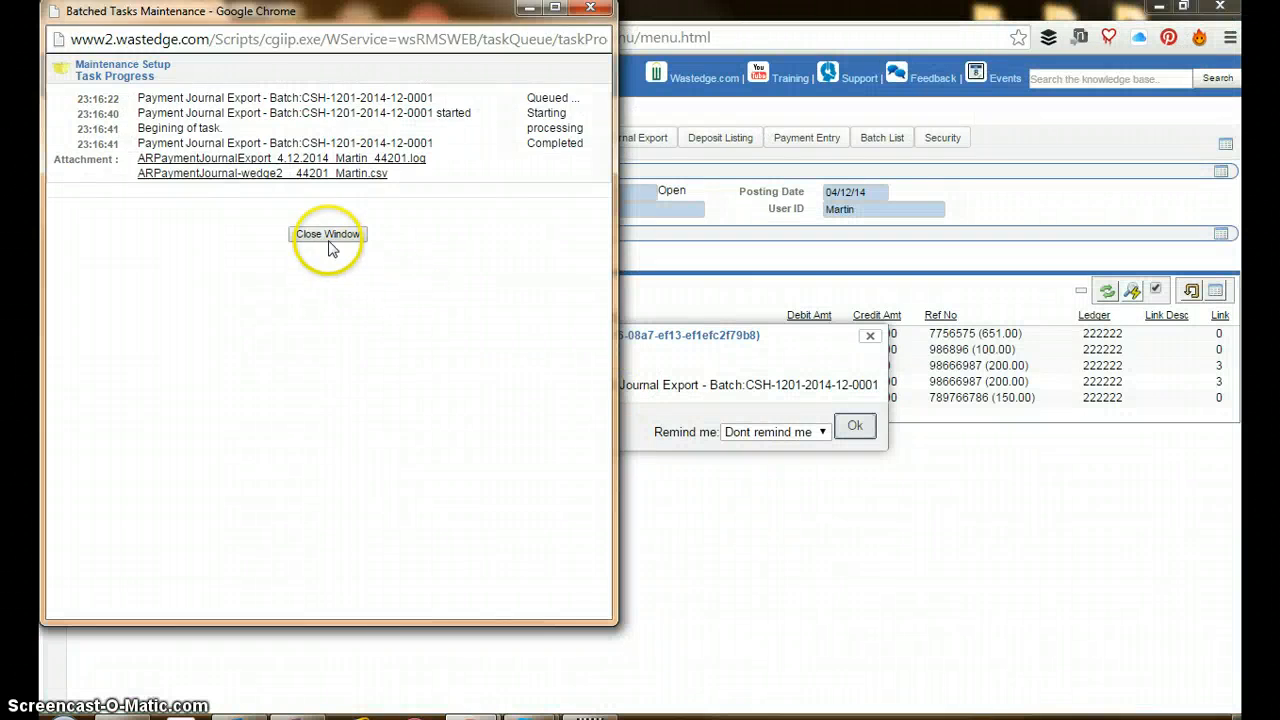
{"action": "left_click", "coordinate": [327, 234]}
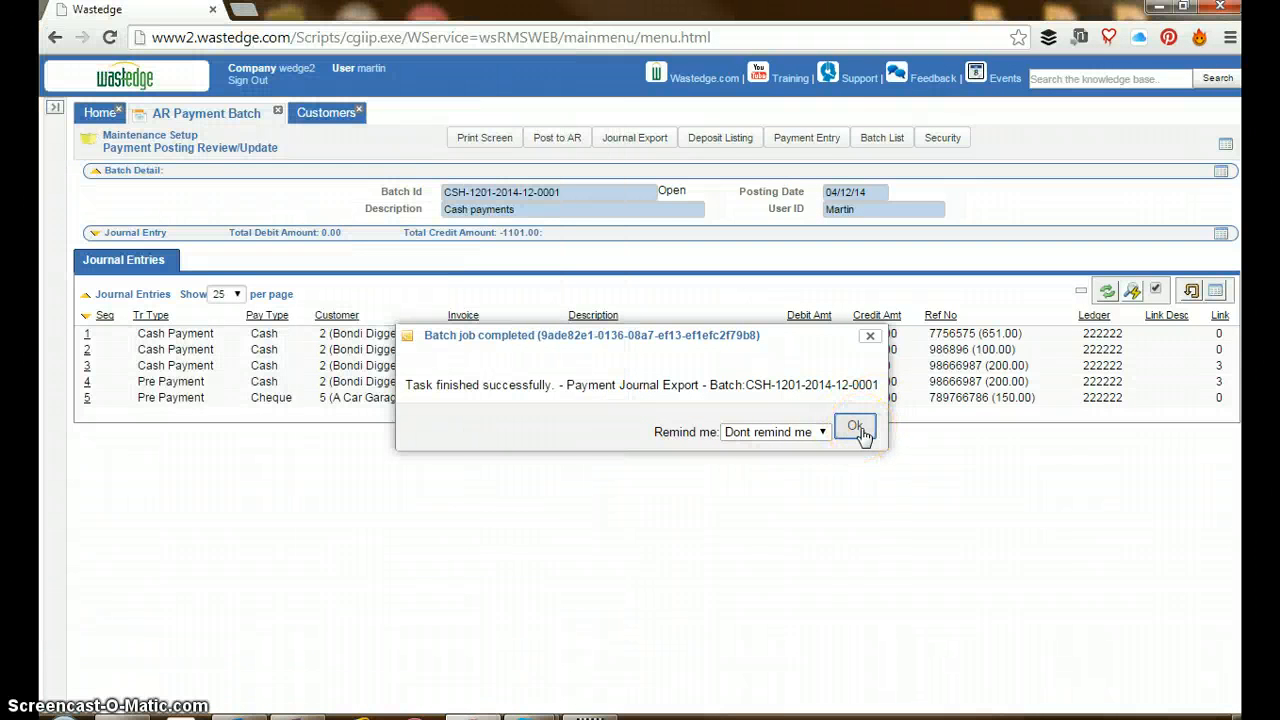
{"action": "left_click", "coordinate": [856, 427]}
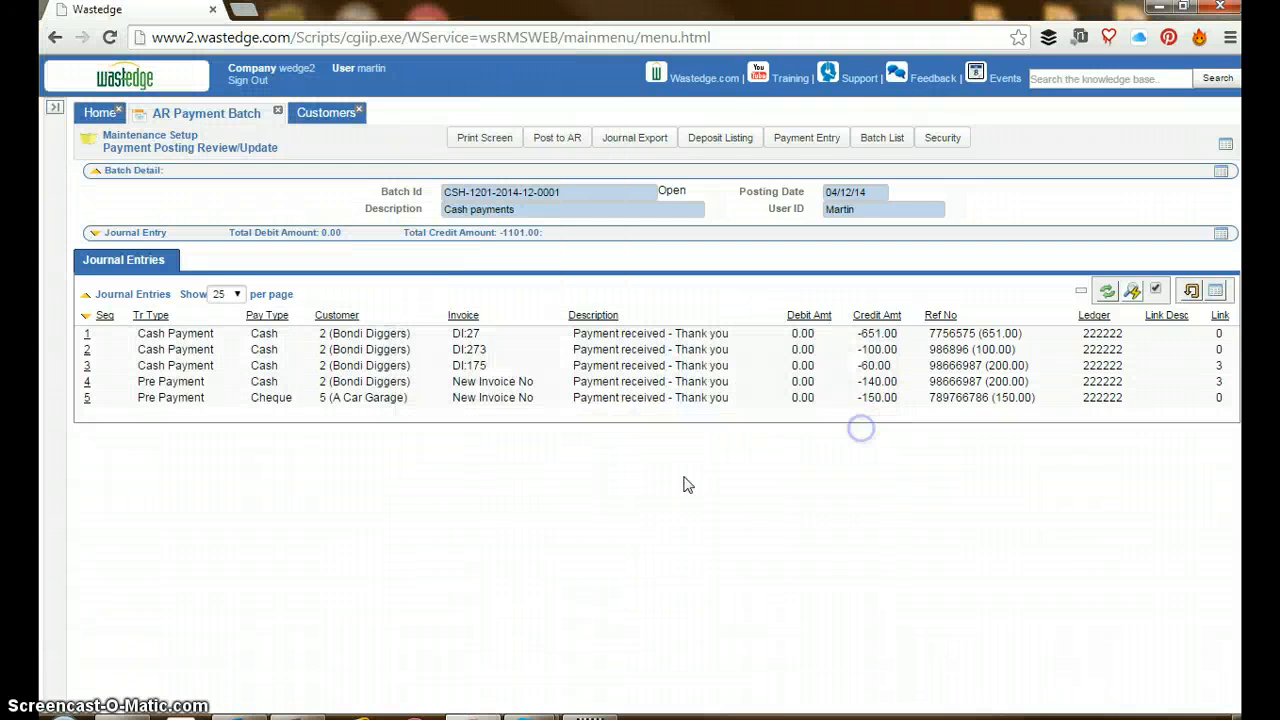
Run the Deposit Listing for the payment batch, download its CSV file and open it in Excel
{"action": "left_click", "coordinate": [717, 140]}
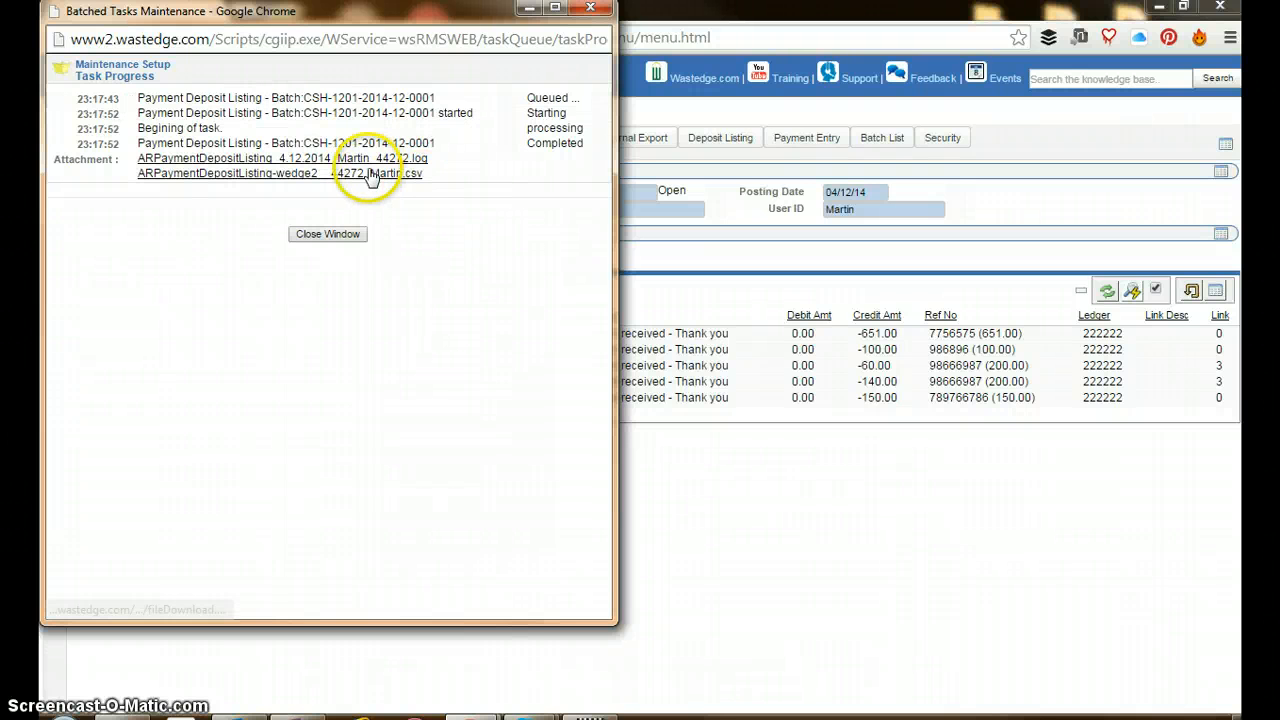
{"action": "left_click", "coordinate": [250, 175]}
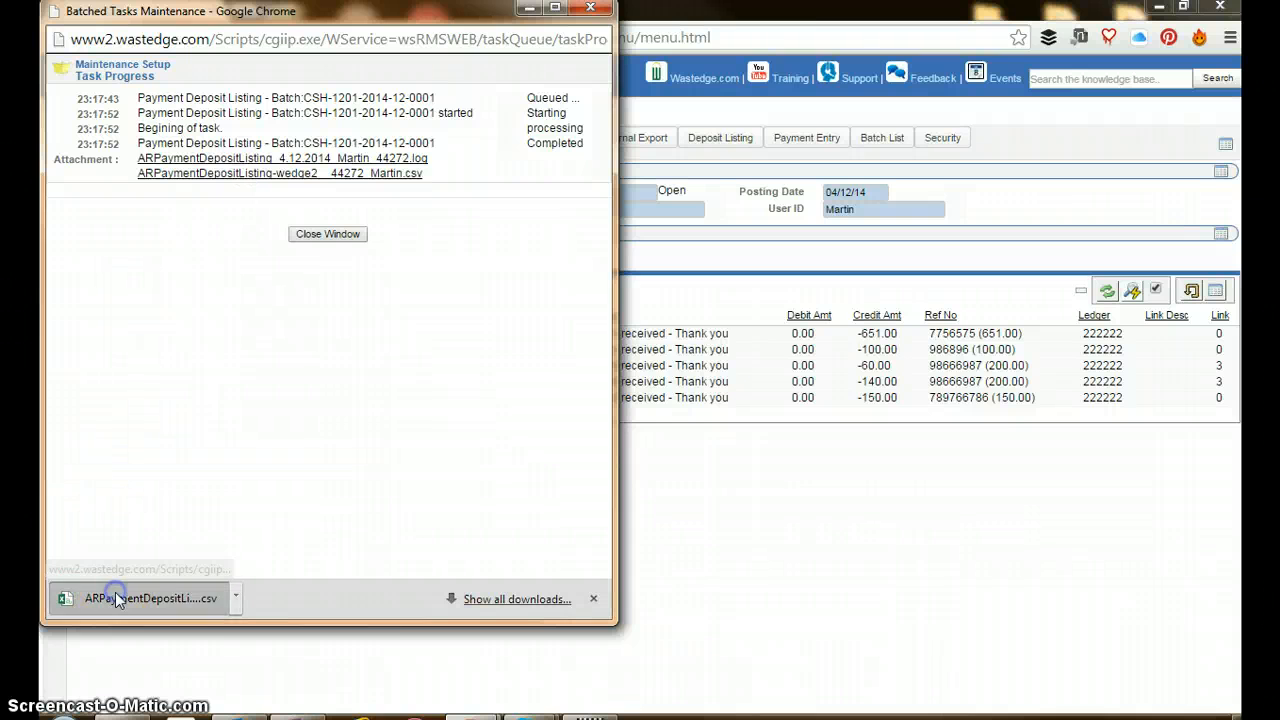
{"action": "left_click", "coordinate": [115, 598]}
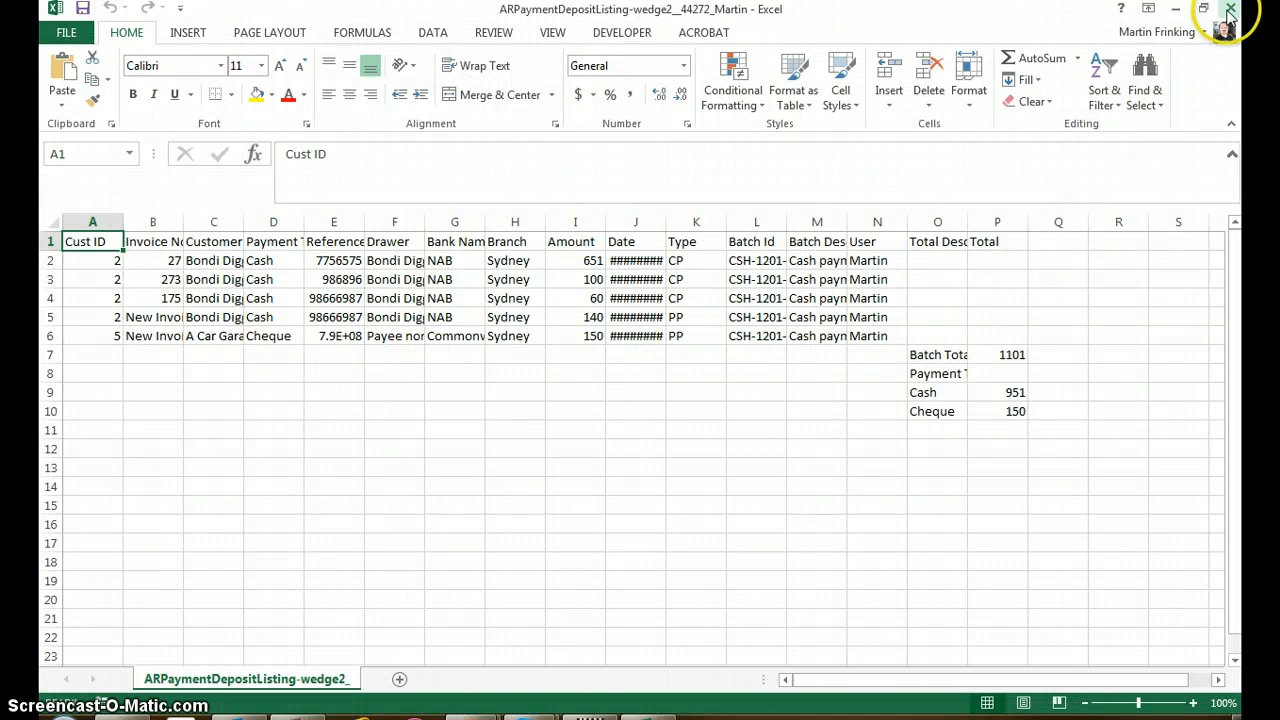
Close the deposit listing workbook and dismiss the Deposit Listing's task progress and completion windows in Wastedge
{"action": "left_click", "coordinate": [1230, 9]}
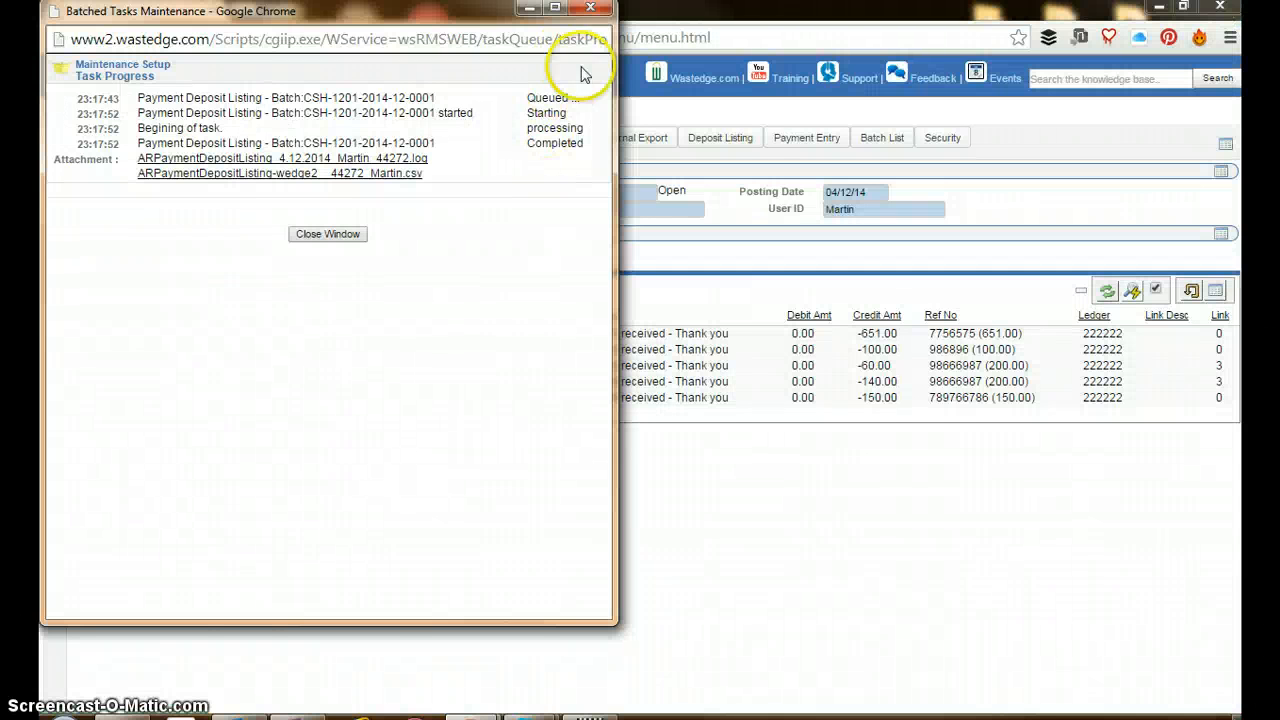
{"action": "left_click", "coordinate": [327, 234]}
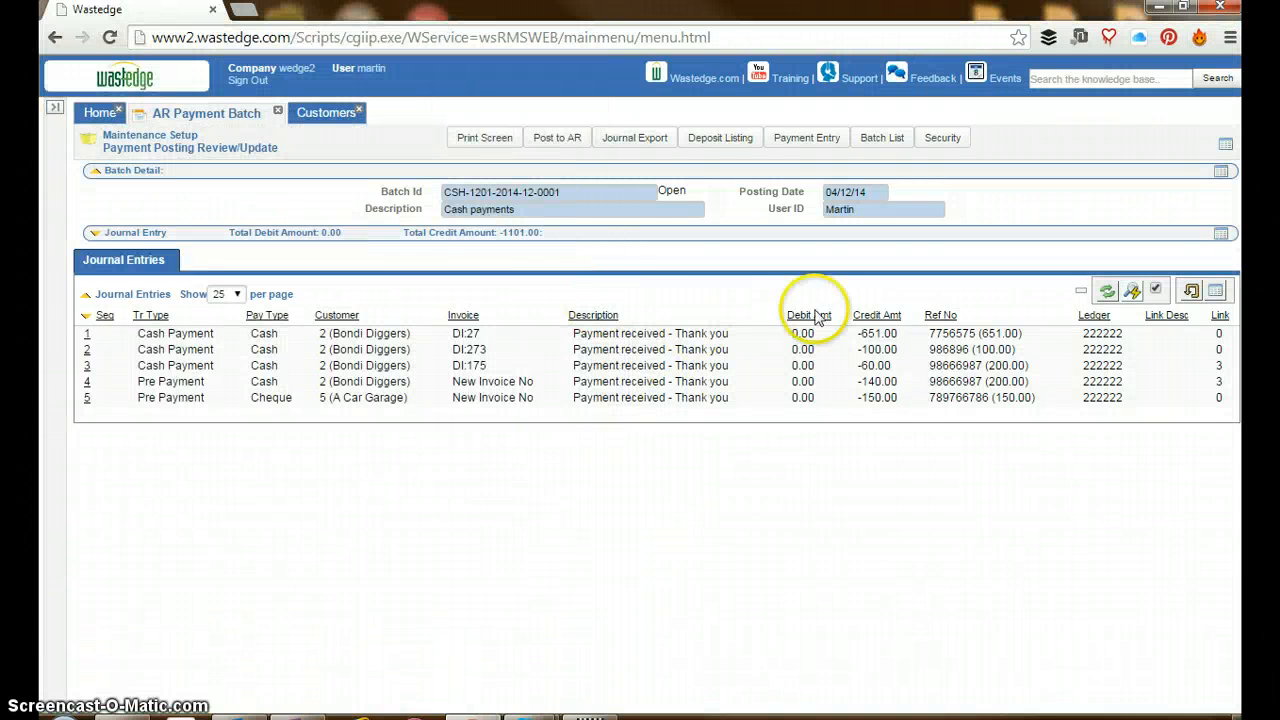
{"action": "left_click", "coordinate": [853, 424]}
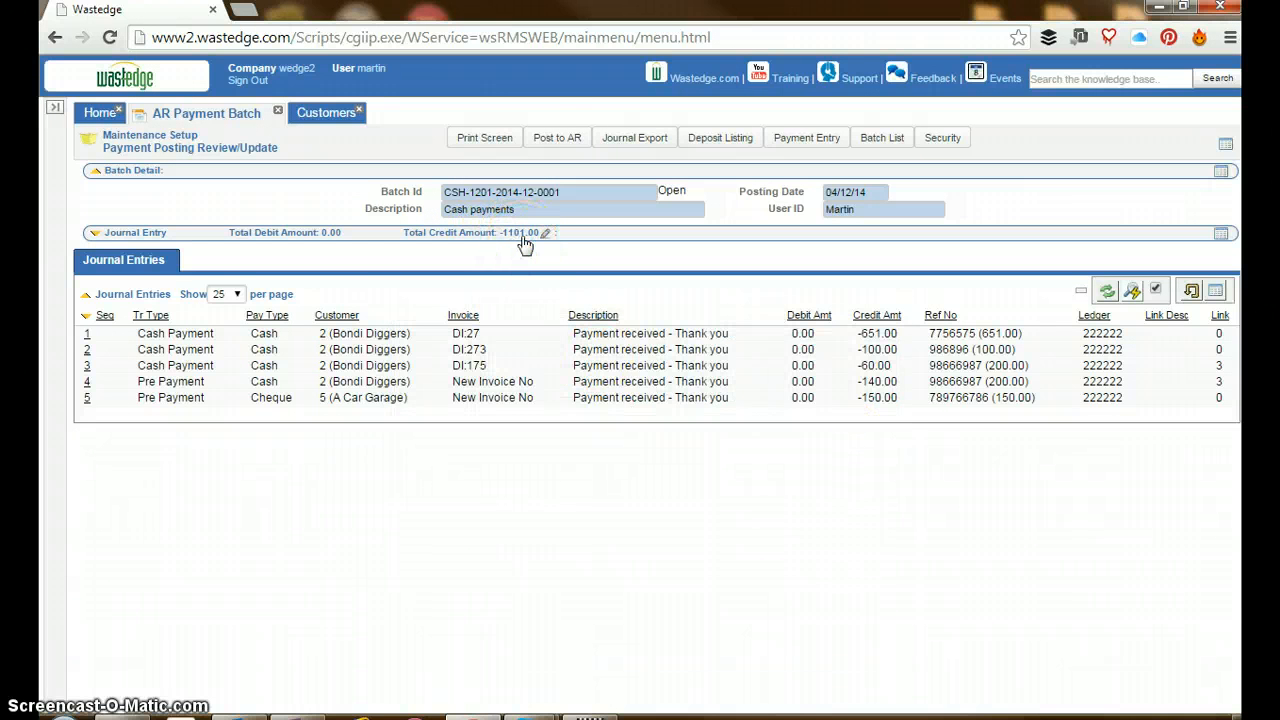
{"action": "left_click", "coordinate": [557, 143]}
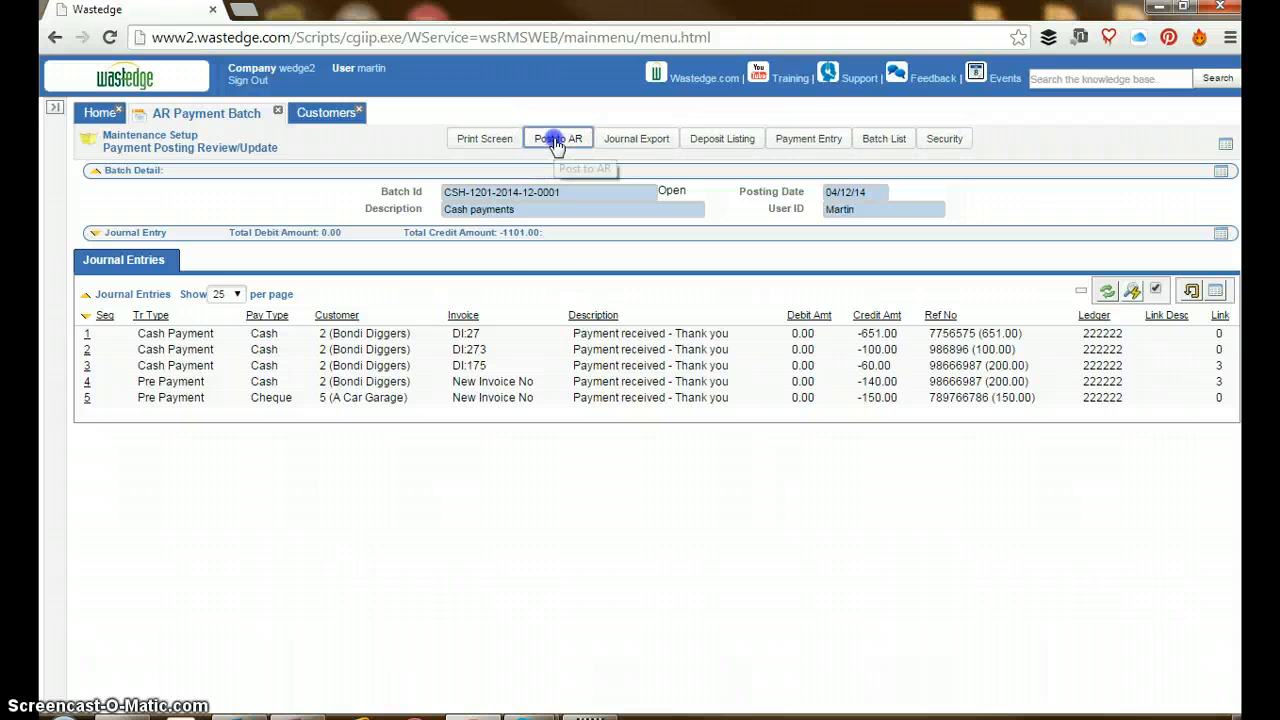
{"action": "left_click", "coordinate": [752, 158]}
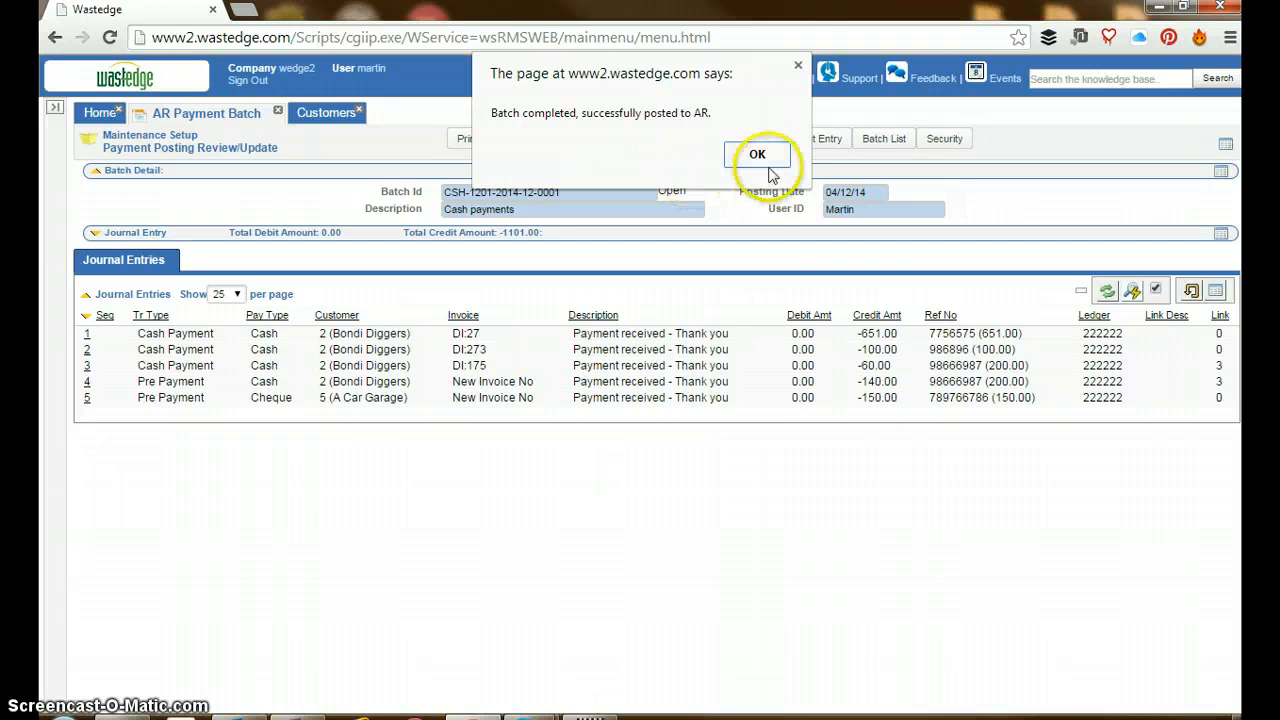
{"action": "left_click", "coordinate": [766, 160]}
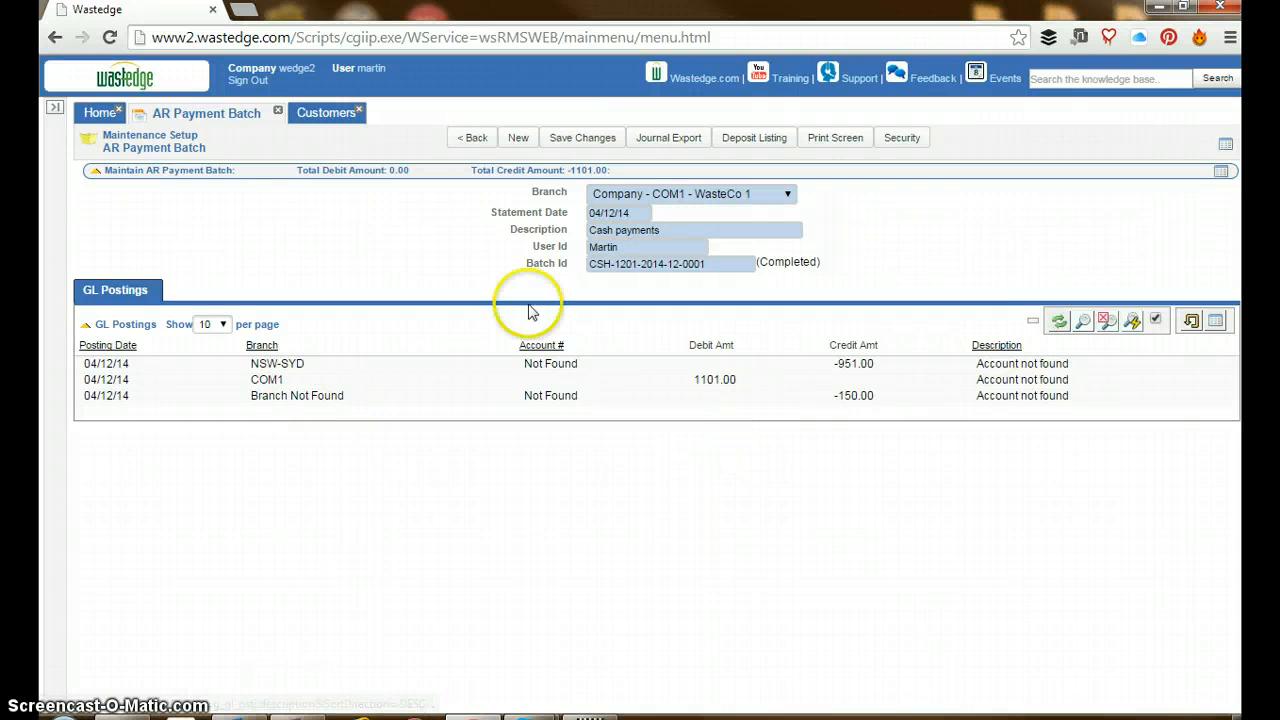
{"action": "left_click", "coordinate": [472, 137]}
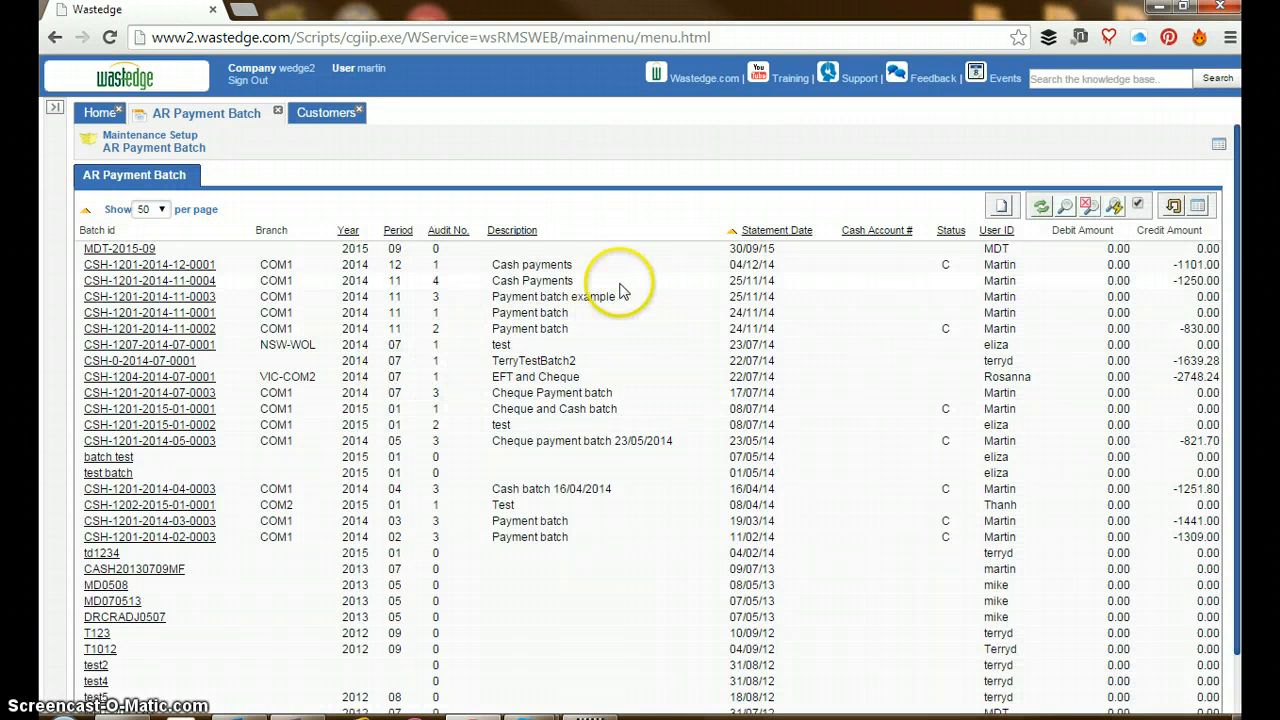
{"action": "left_click_drag", "start_coordinate": [955, 264], "coordinate": [542, 273]}
{"action": "left_click", "coordinate": [510, 268]}
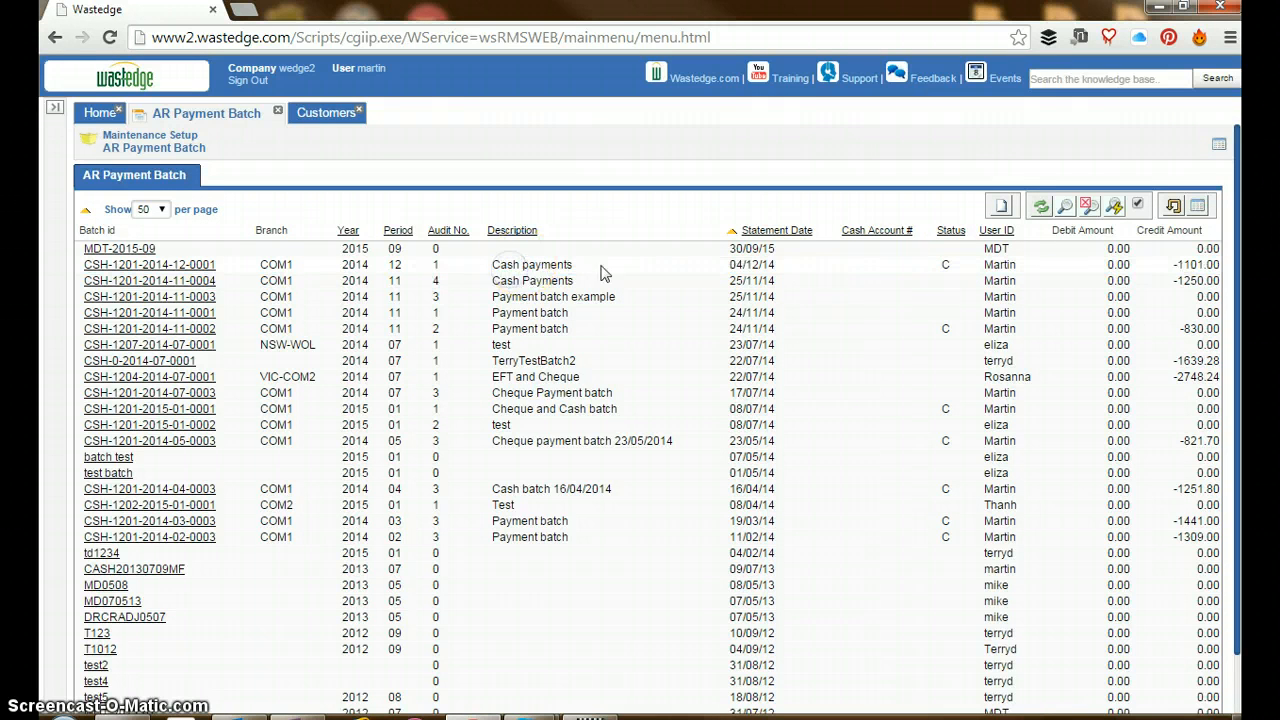